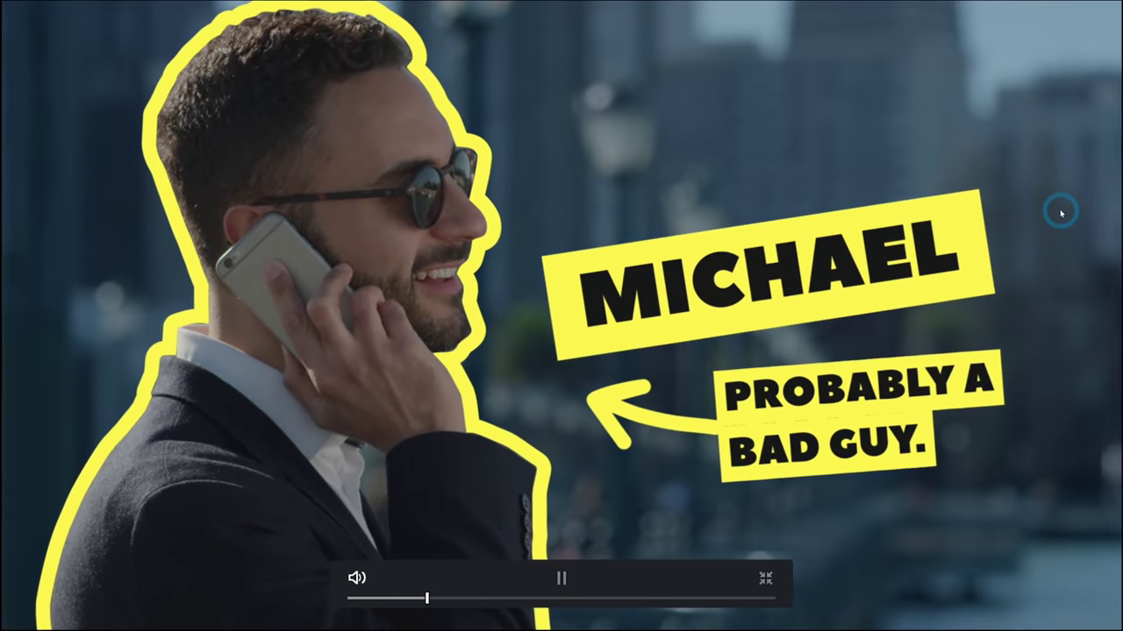
Review the finished freeze-frame title example in full-screen playback and return to the editing workspace.
key("space")
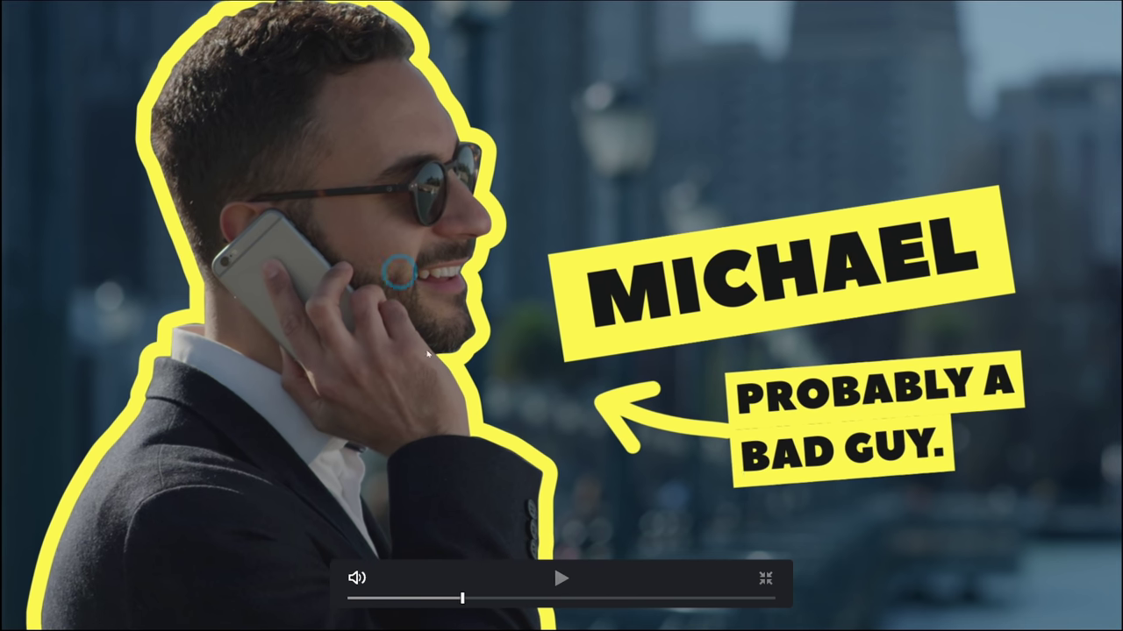
left_click_drag(452, 603, 408, 600)
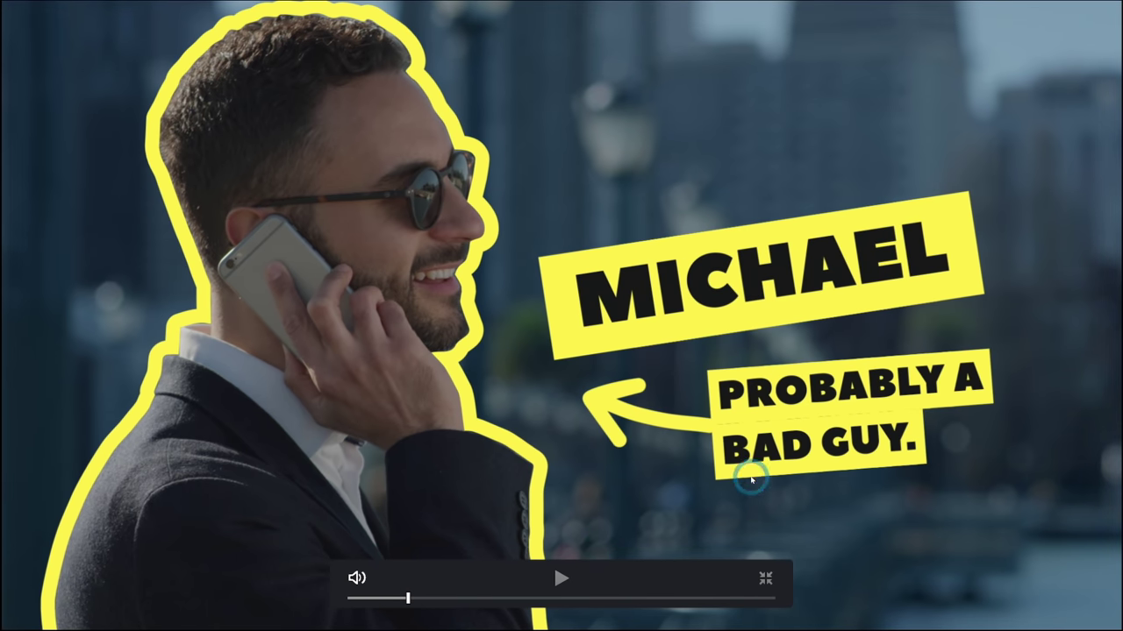
key("Escape")
Find the frame to freeze in the second timeline clip and park the playhead at 01:00:15:06.
left_click_drag(592, 359, 639, 368)
left_click(656, 498)
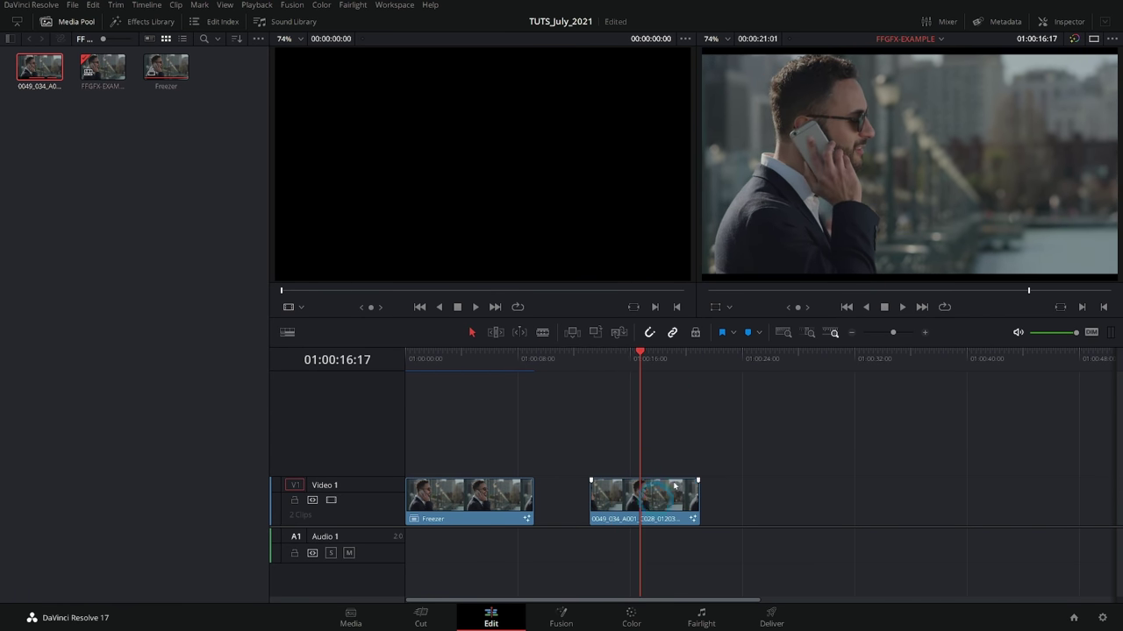
left_click_drag(619, 359, 588, 363)
key("space")
key("space")
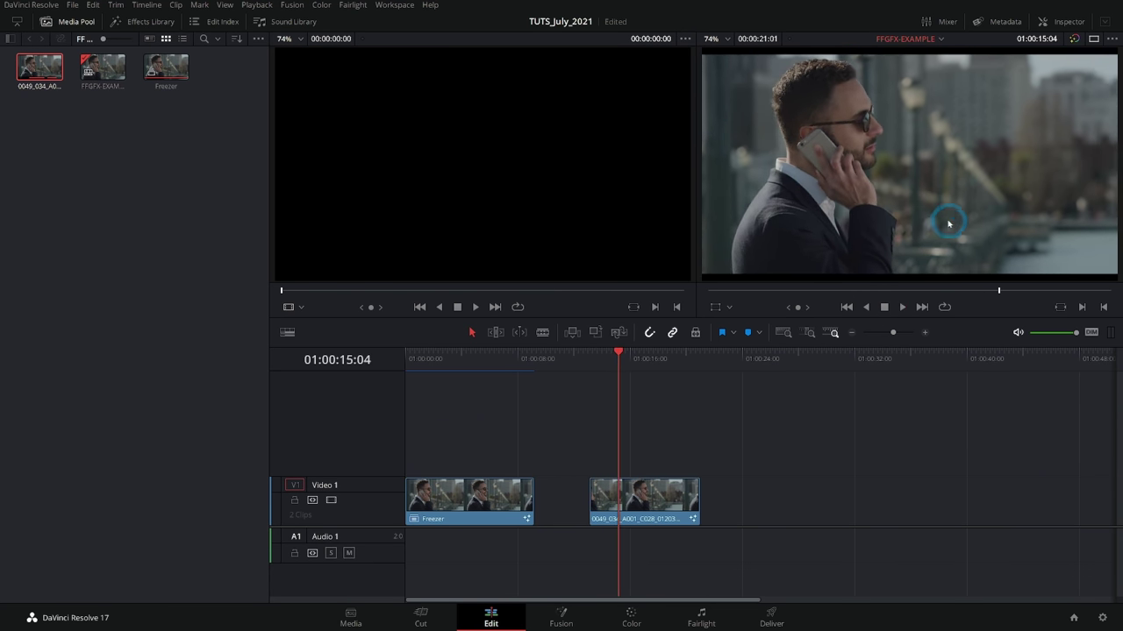
key("Right")
key("Right")
key("Right")
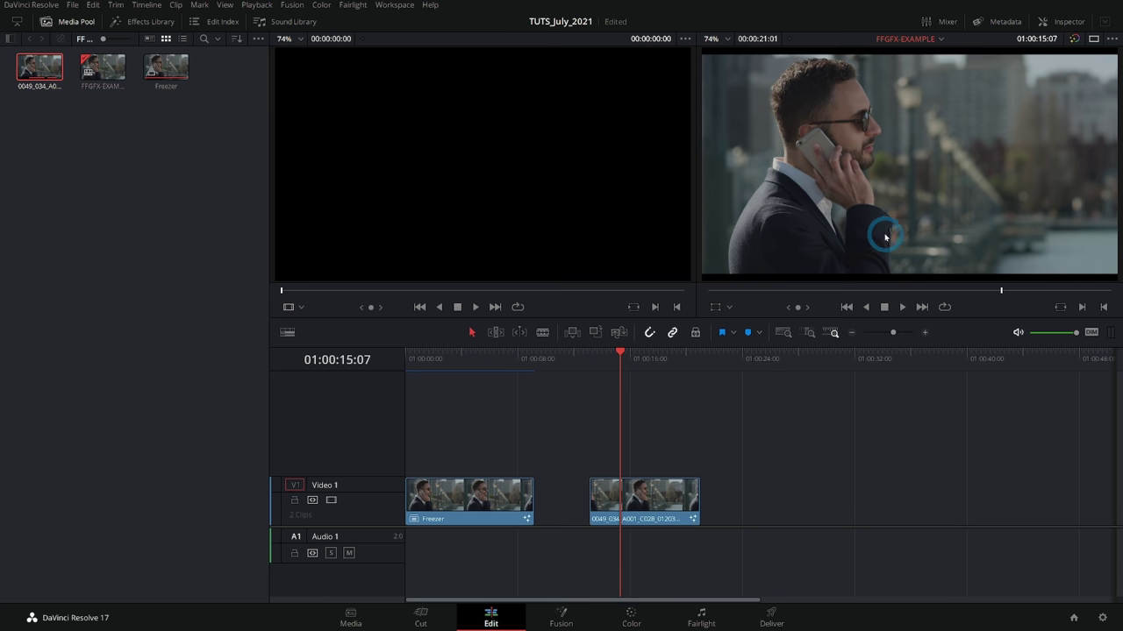
key("Right")
key("Right")
key("Left")
key("Left")
key("Left")
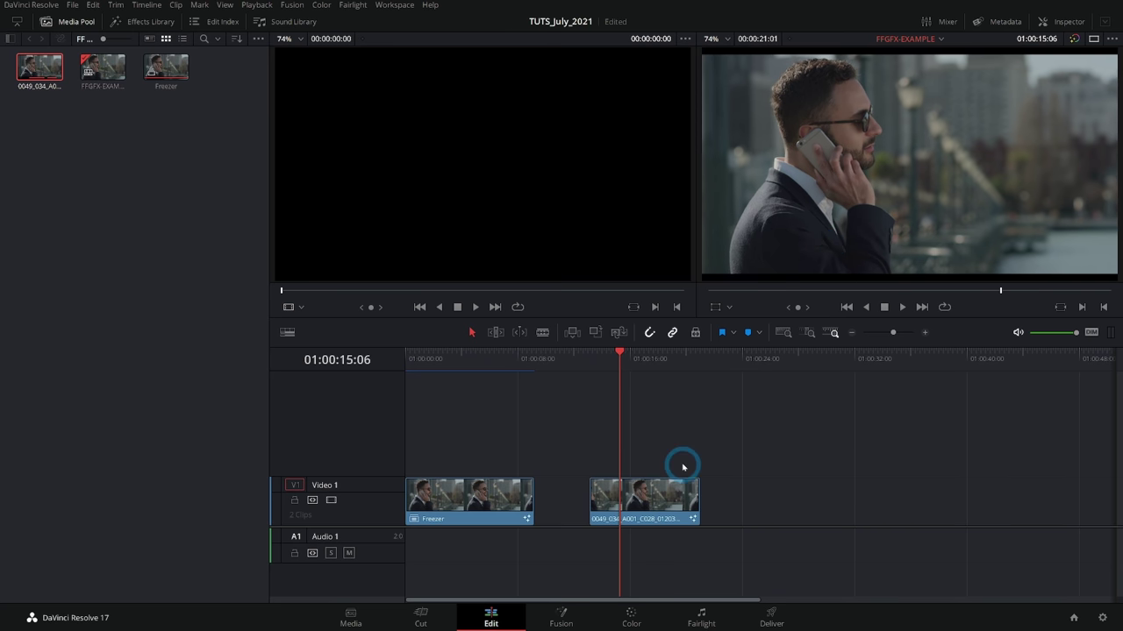
Show the retime controls on the second clip and add a freeze frame at the playhead.
left_click(672, 483)
left_click(642, 496)
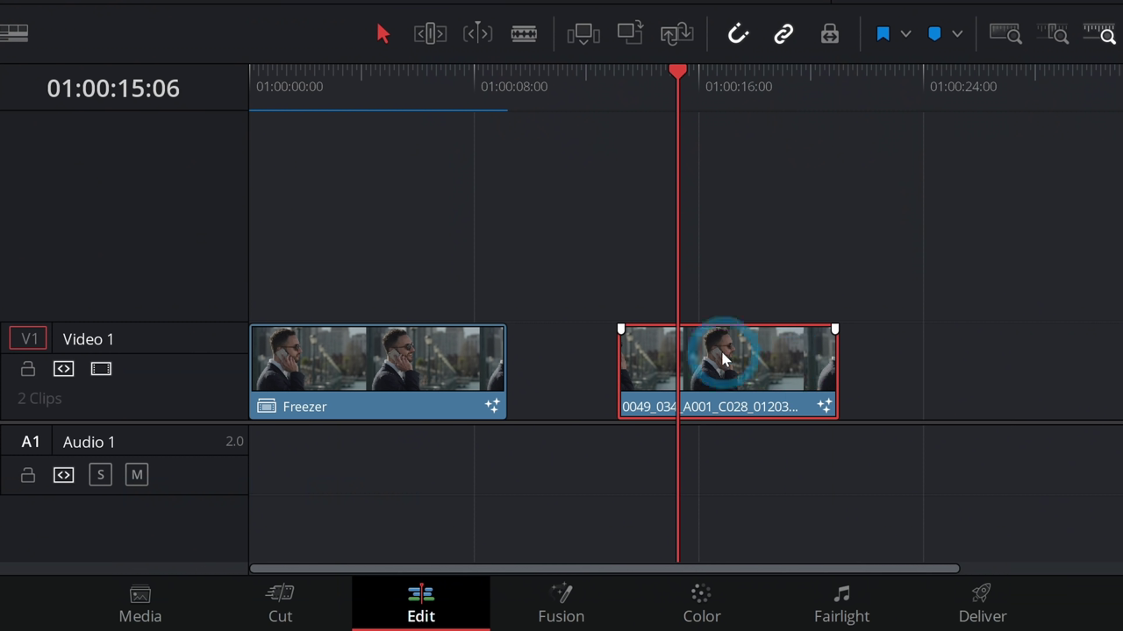
right_click(723, 360)
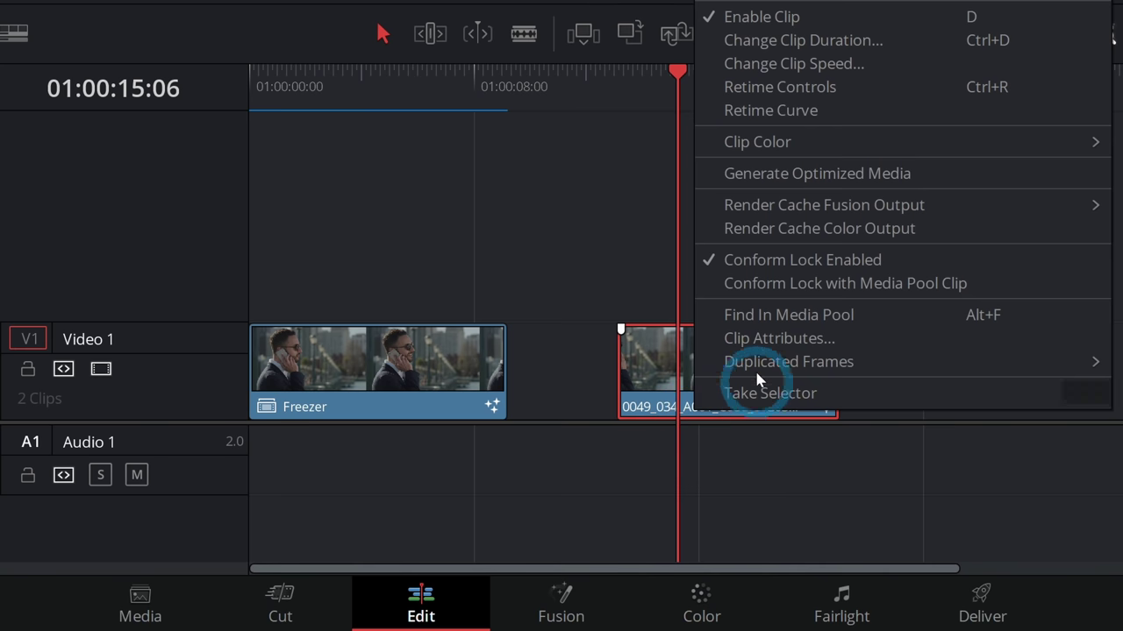
left_click(810, 94)
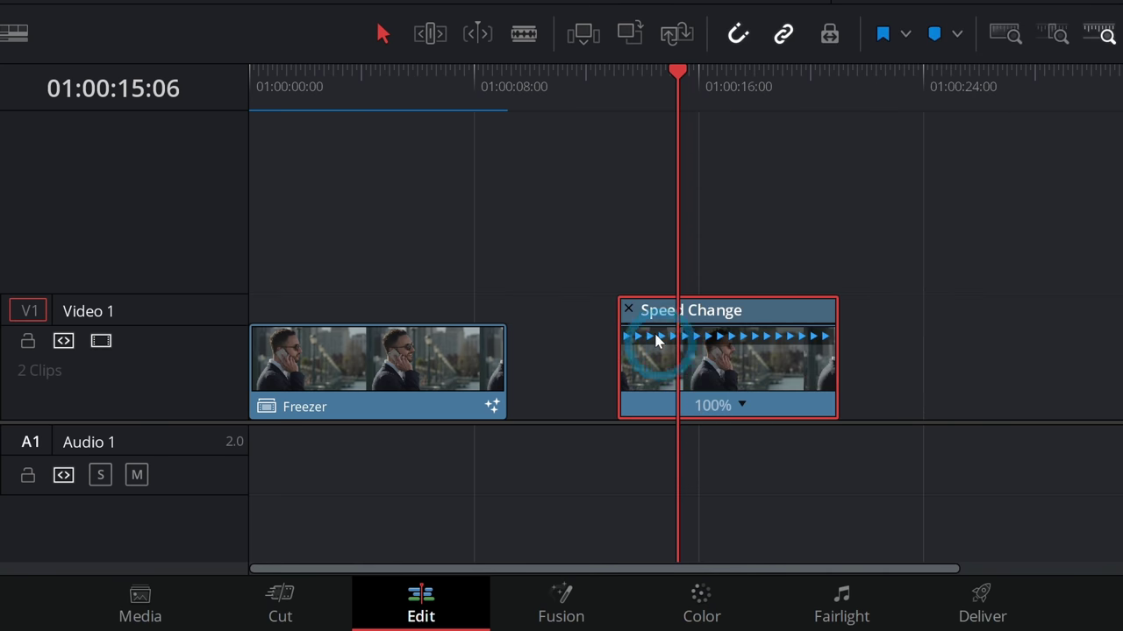
left_click(735, 422)
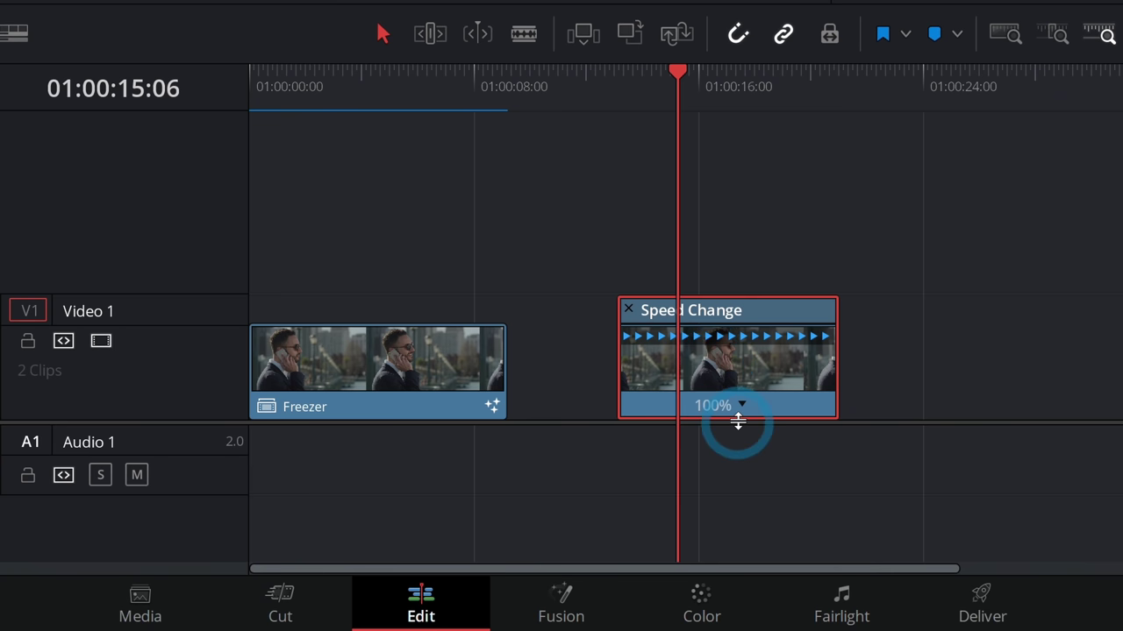
left_click(742, 406)
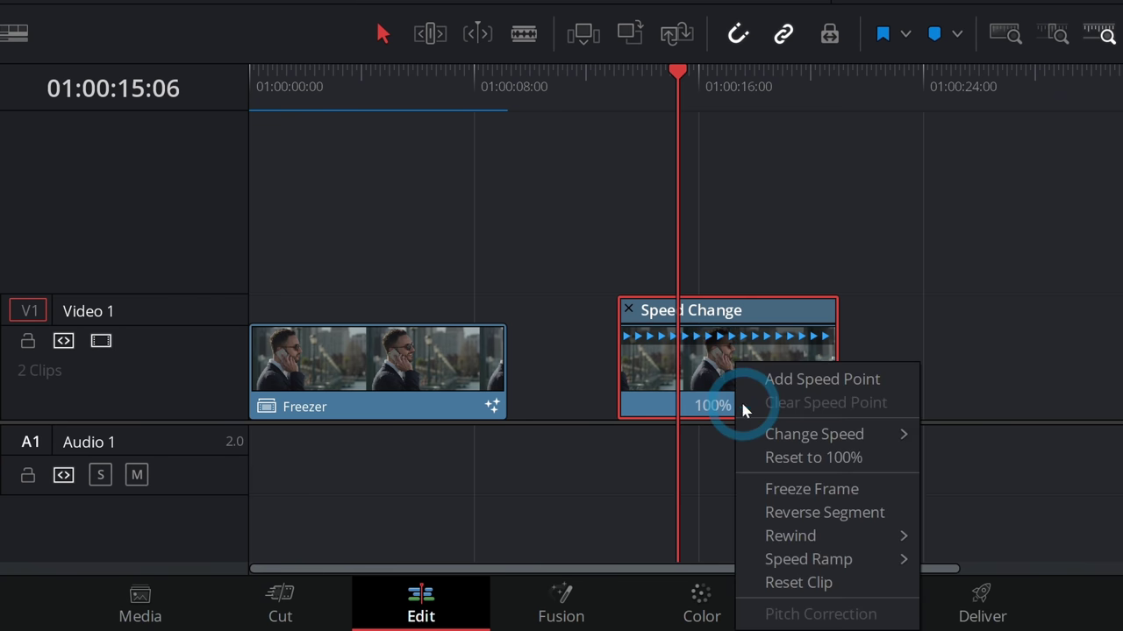
left_click(761, 490)
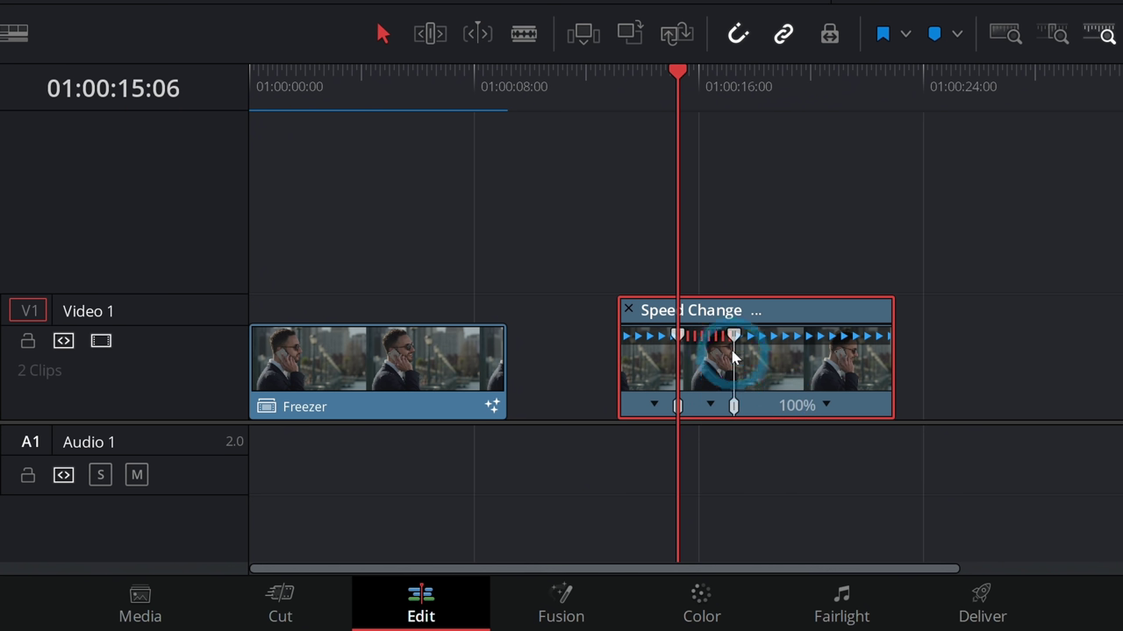
Extend the frozen segment to about 01:00:23:01 and hide the clip's retime controls.
left_click_drag(737, 333, 894, 340)
left_click(894, 112)
left_click_drag(897, 118, 896, 118)
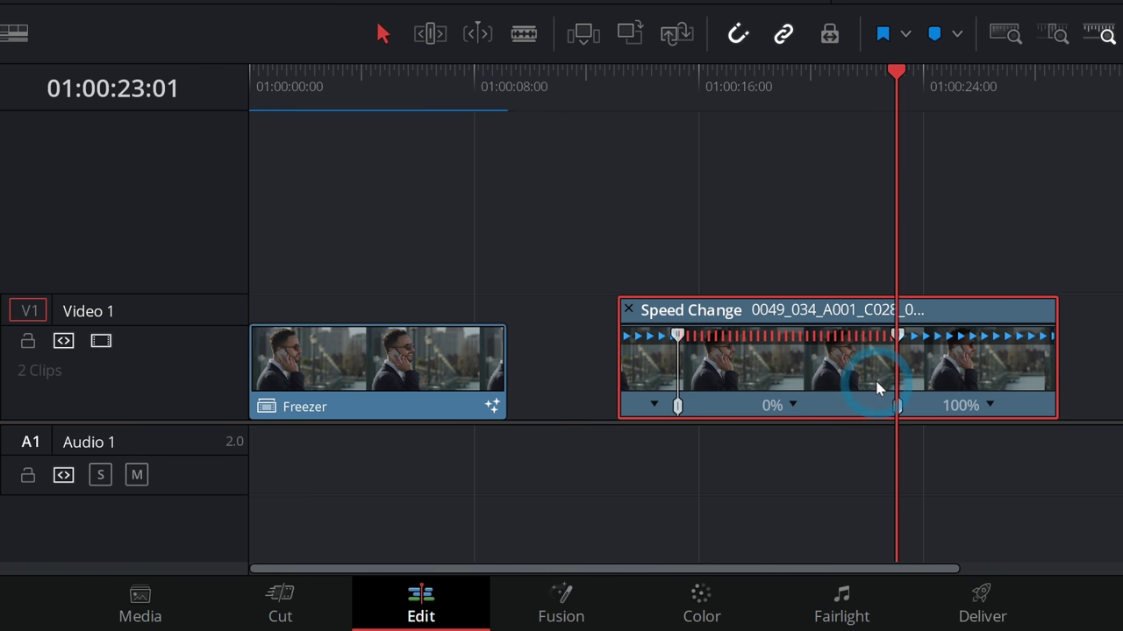
left_click(632, 314)
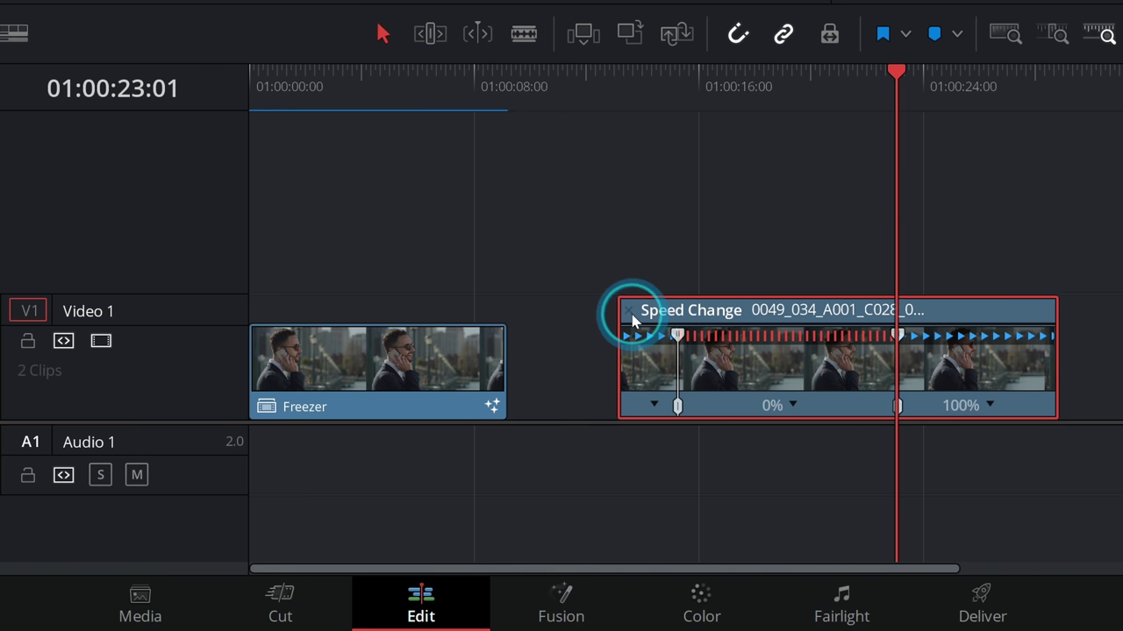
left_click(781, 360)
left_click(1031, 369)
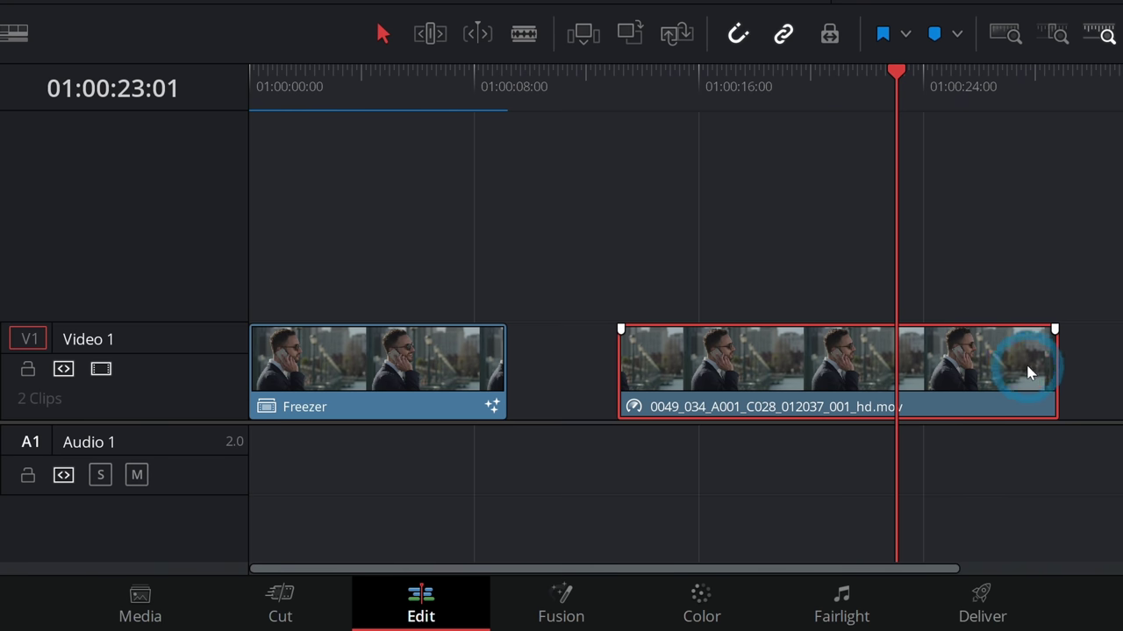
Trim the clip's end back to where the freeze ends and play the clip from its start.
left_click_drag(1042, 359, 893, 366)
left_click_drag(665, 107, 620, 100)
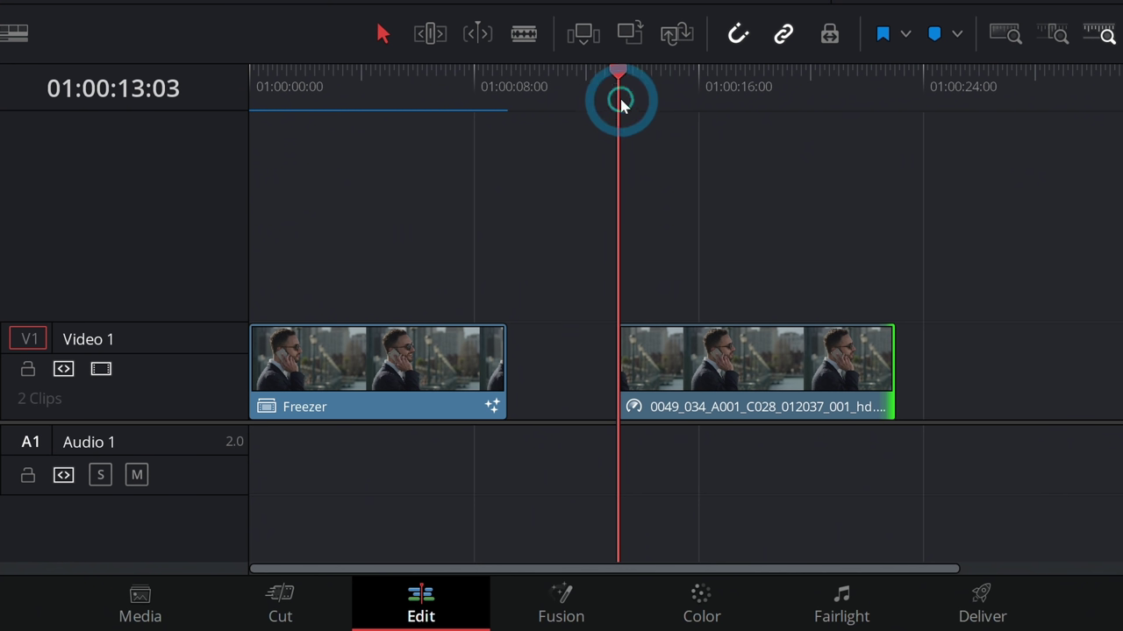
key("space")
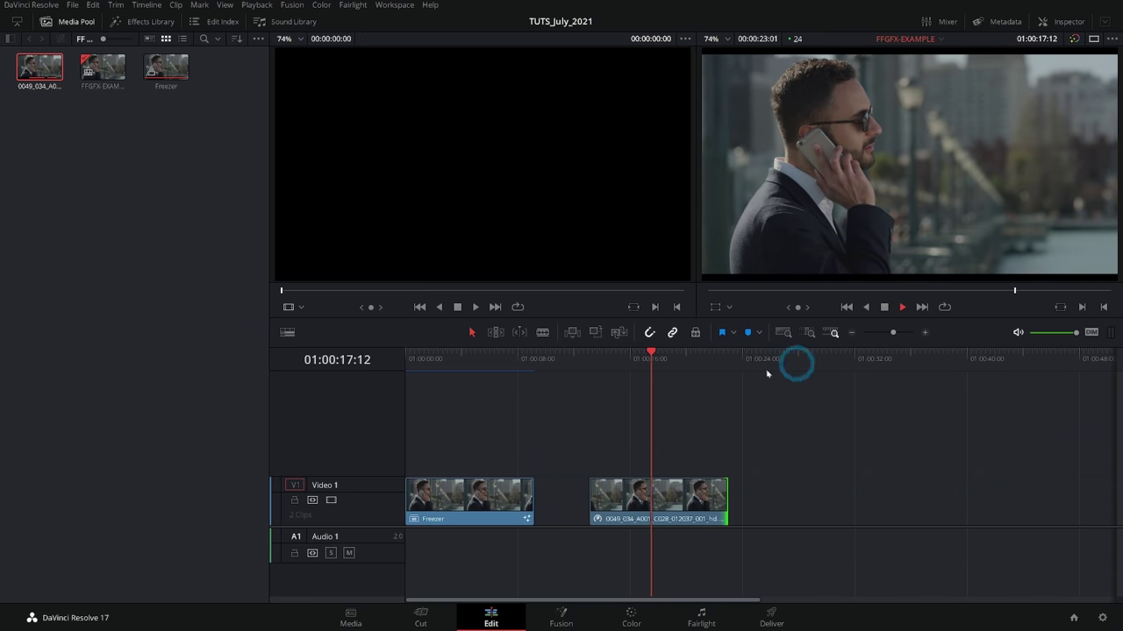
key("space")
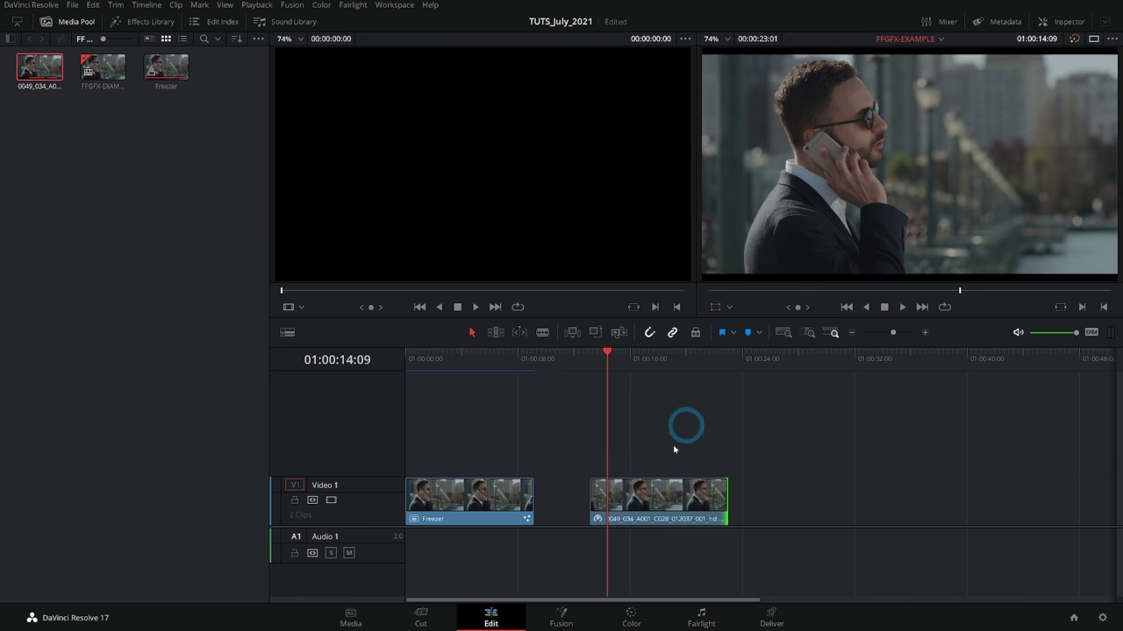
Set the frozen clip's Transform zoom to 1.110 in both X and Y.
left_click(717, 509)
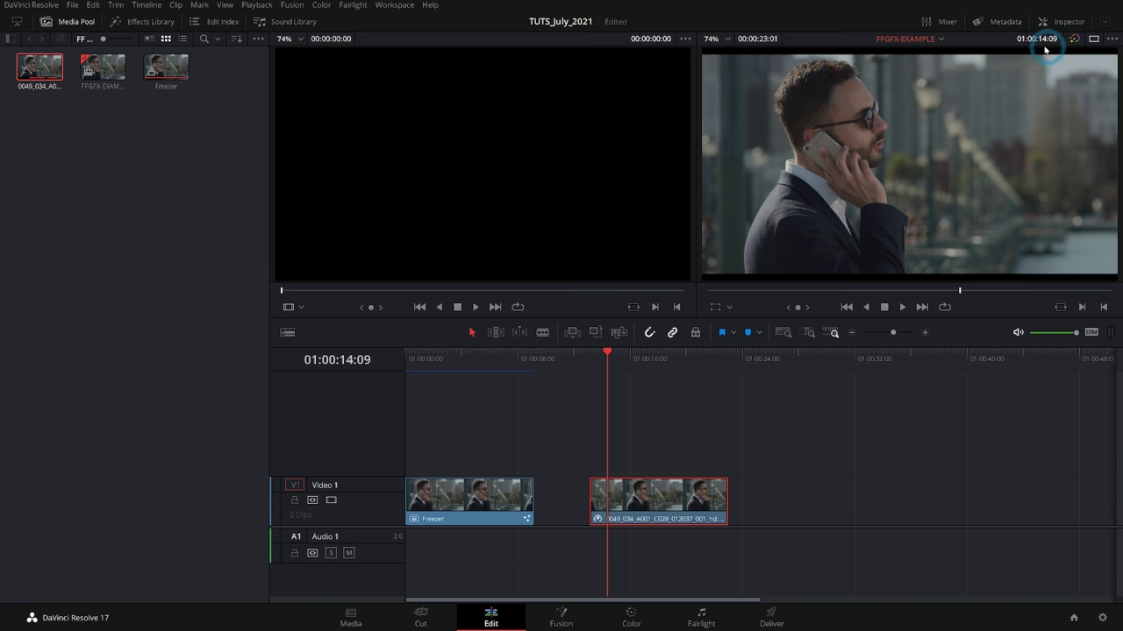
left_click(1067, 24)
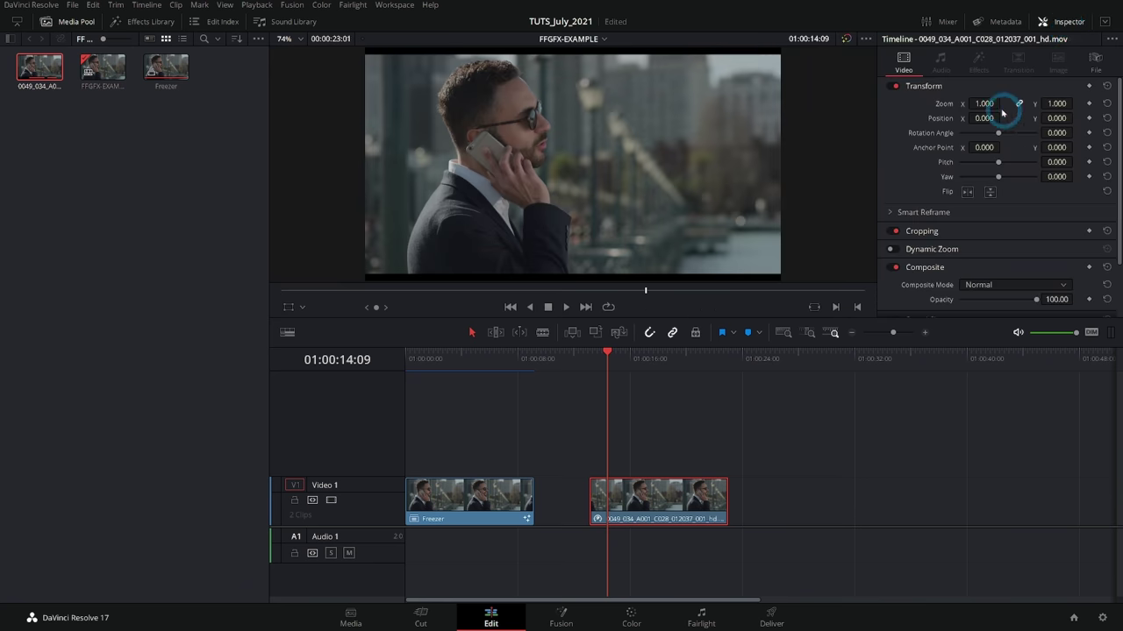
mouse_move(985, 103)
left_mouse_down()
mouse_move(1003, 103)
mouse_move(988, 103)
left_mouse_up()
left_click_drag(331, 374, 358, 375)
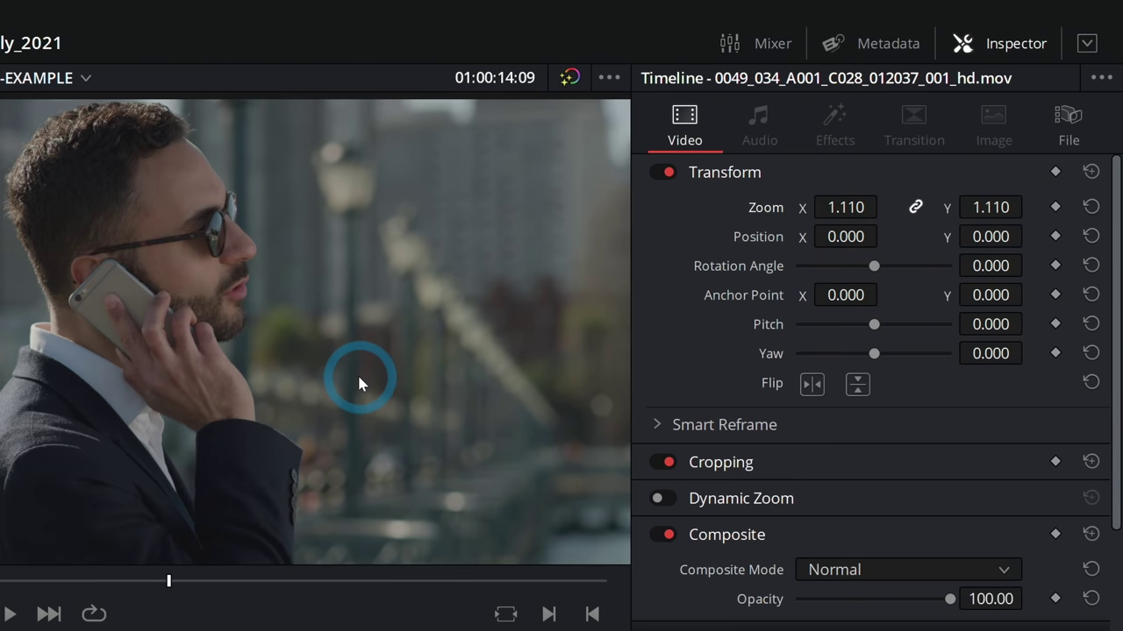
scroll(358, 375, "down", 3)
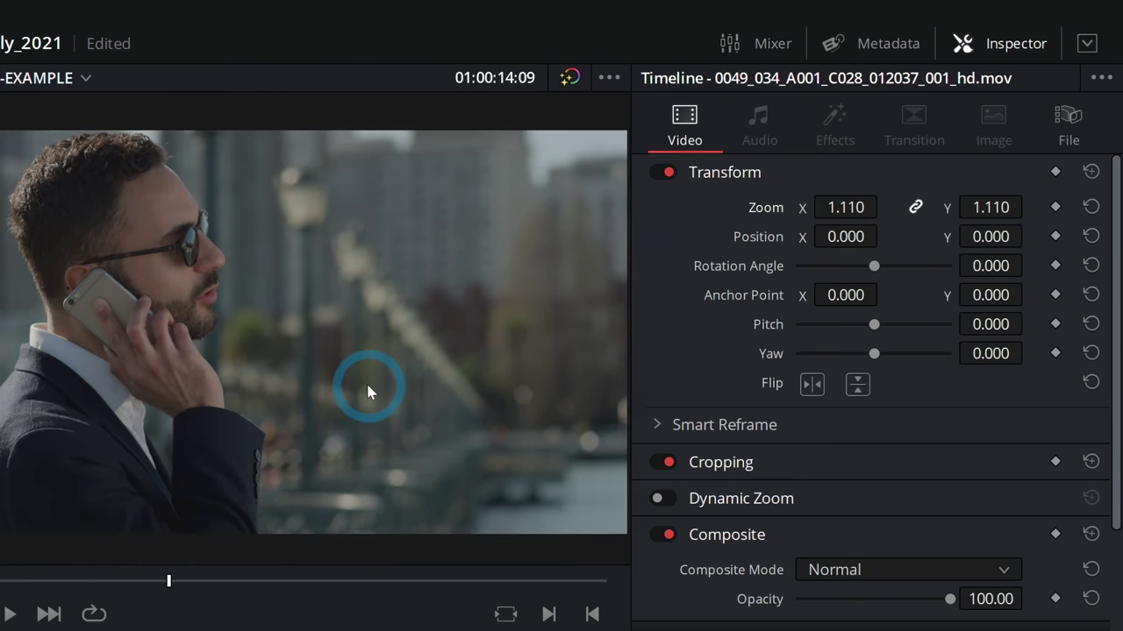
left_click_drag(288, 378, 372, 385)
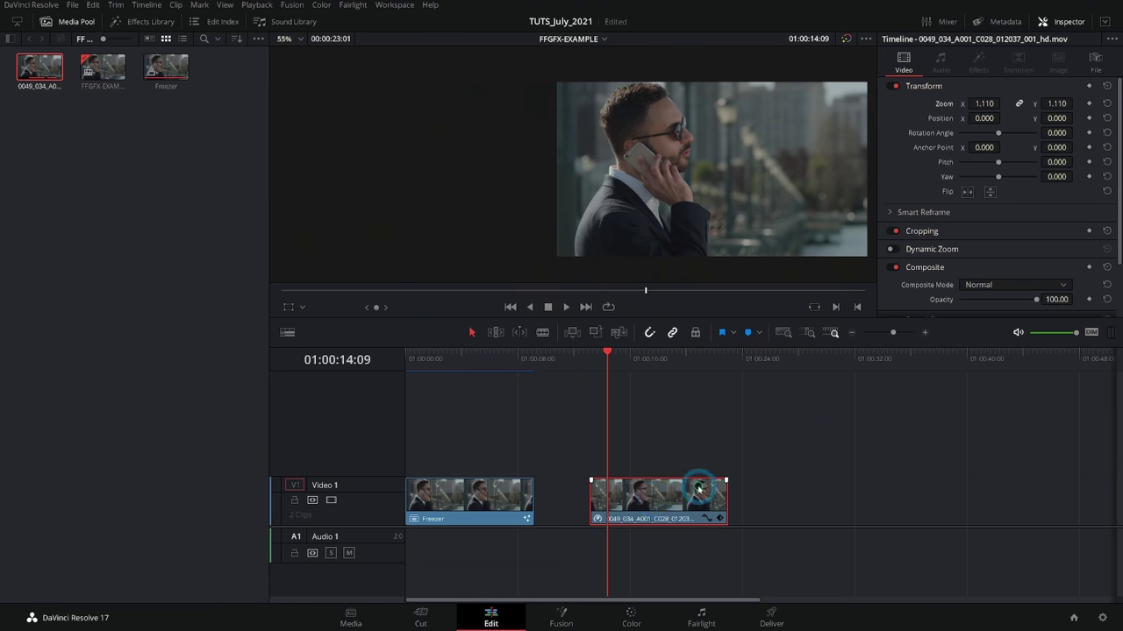
Convert the frozen clip into a compound clip named FreezeFrameFootage.
right_click(639, 490)
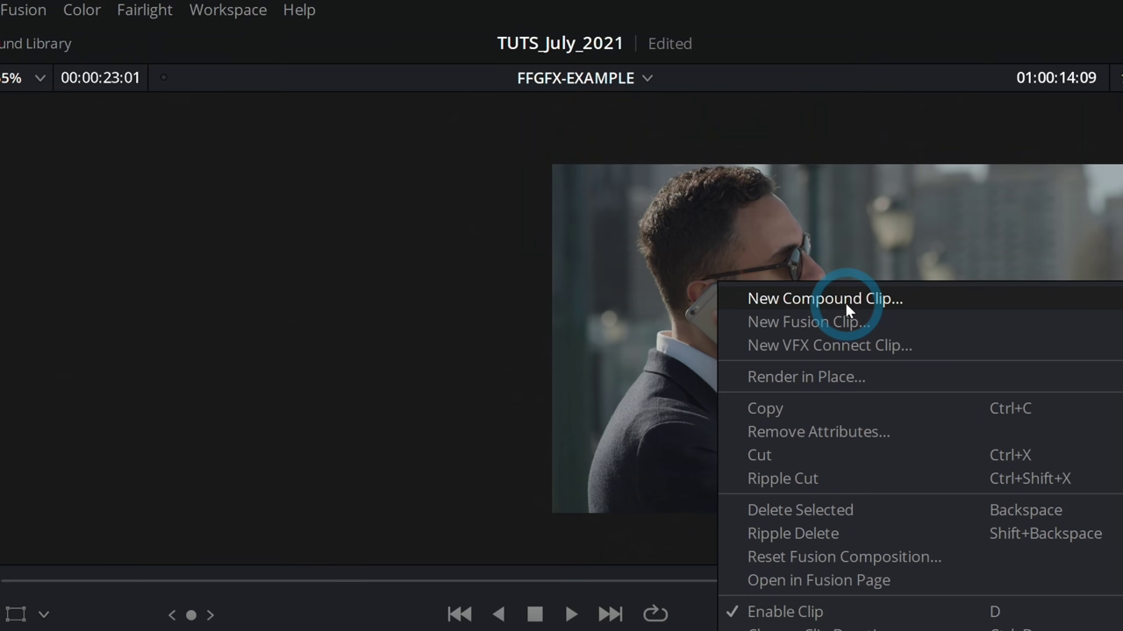
left_click(847, 302)
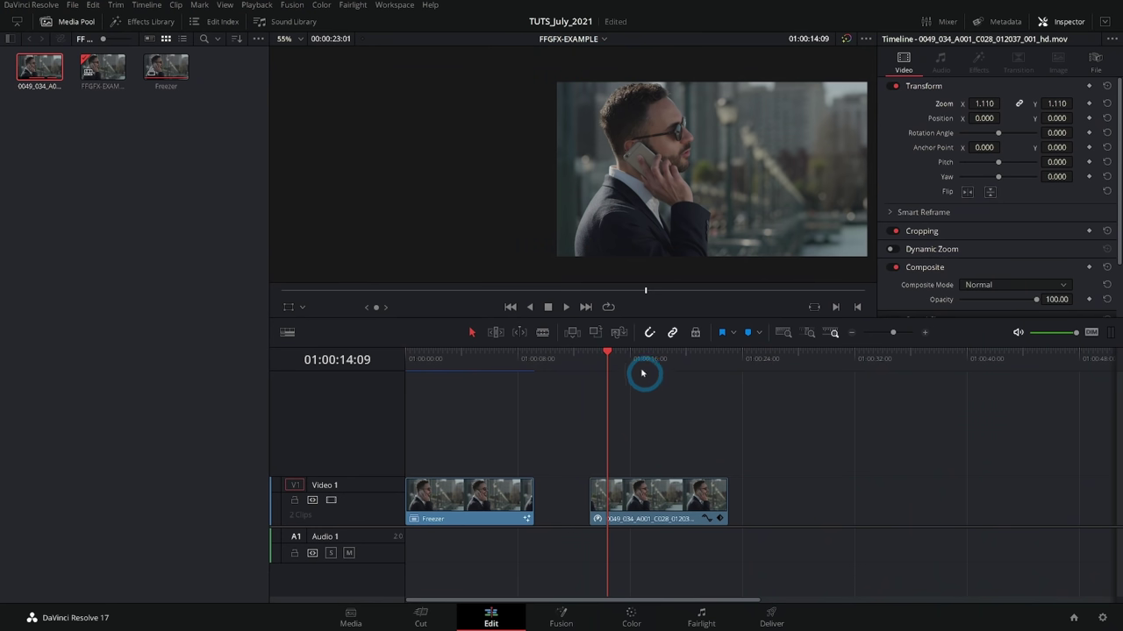
left_click(637, 358)
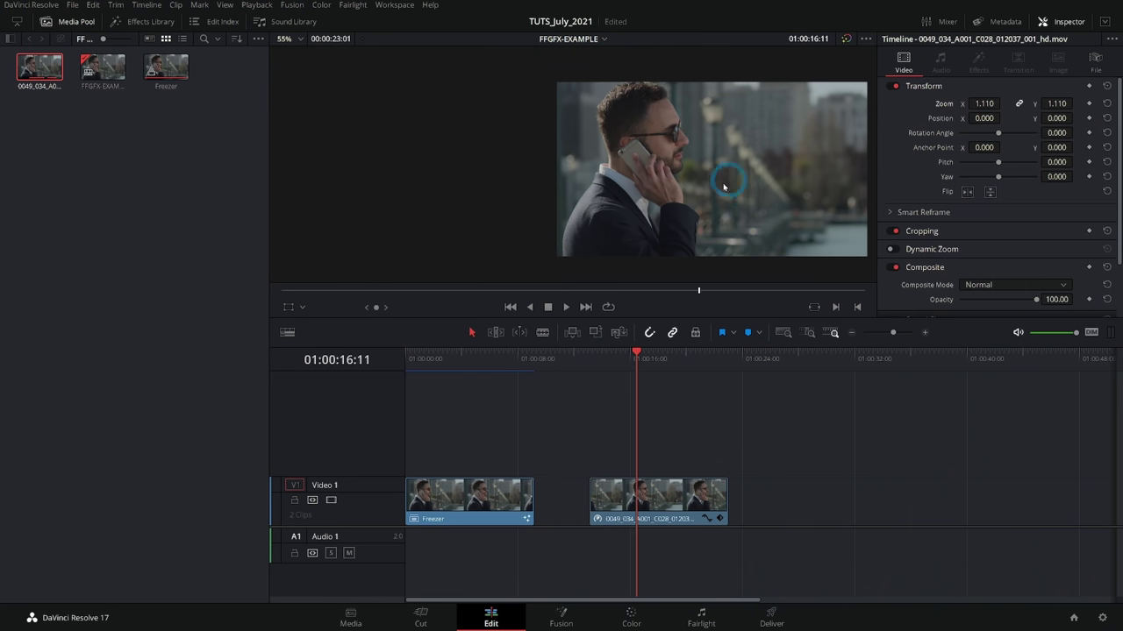
left_click_drag(726, 234, 624, 238)
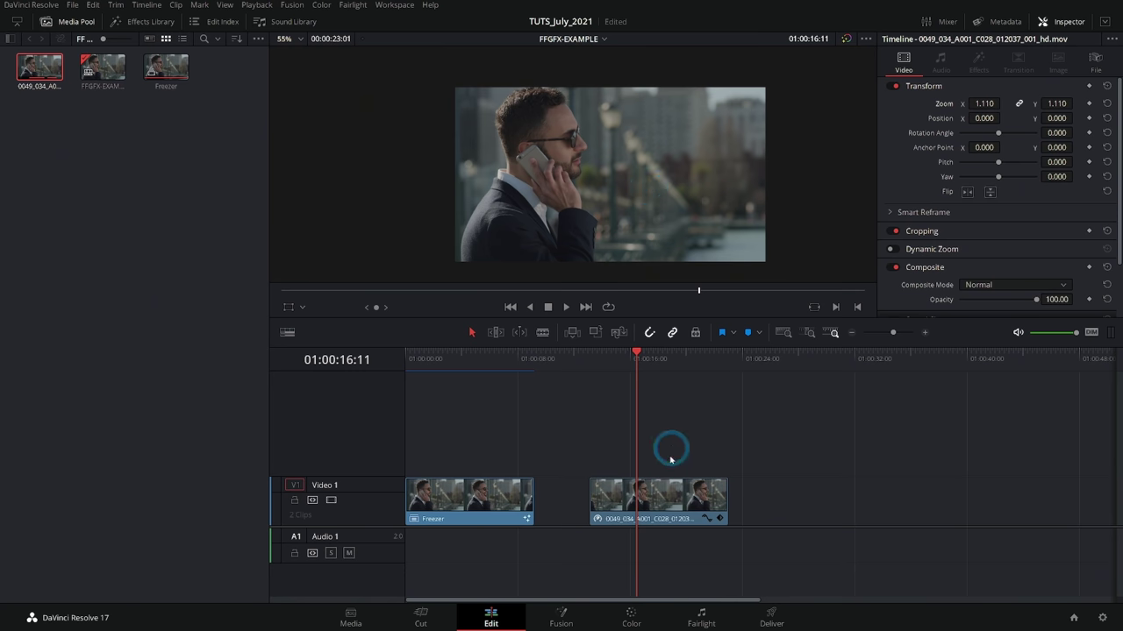
right_click(666, 498)
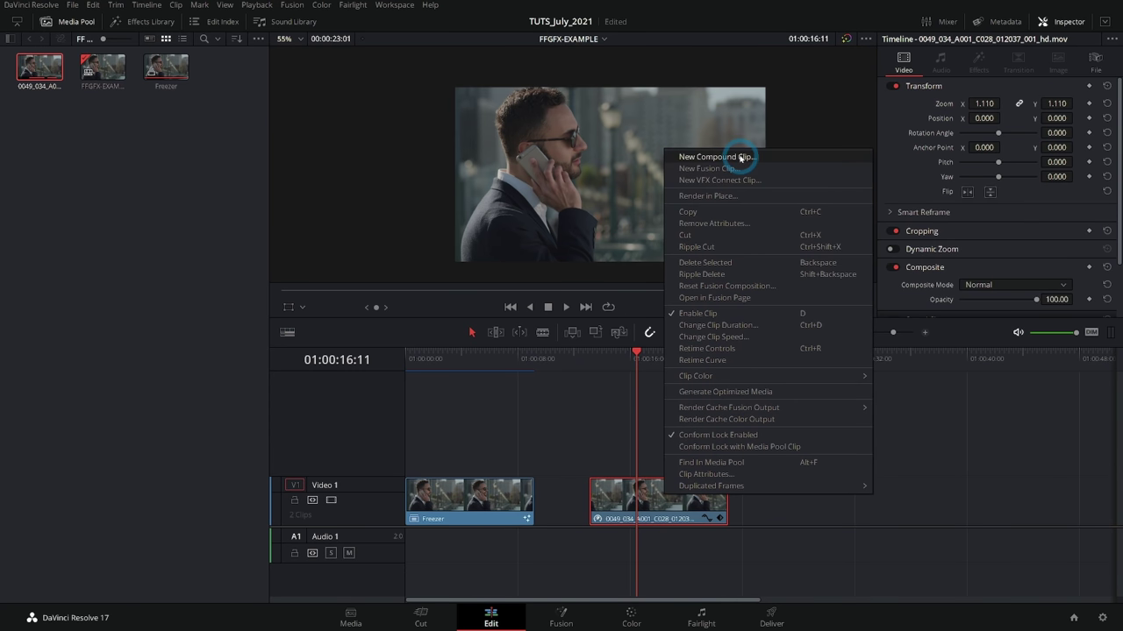
left_click(741, 157)
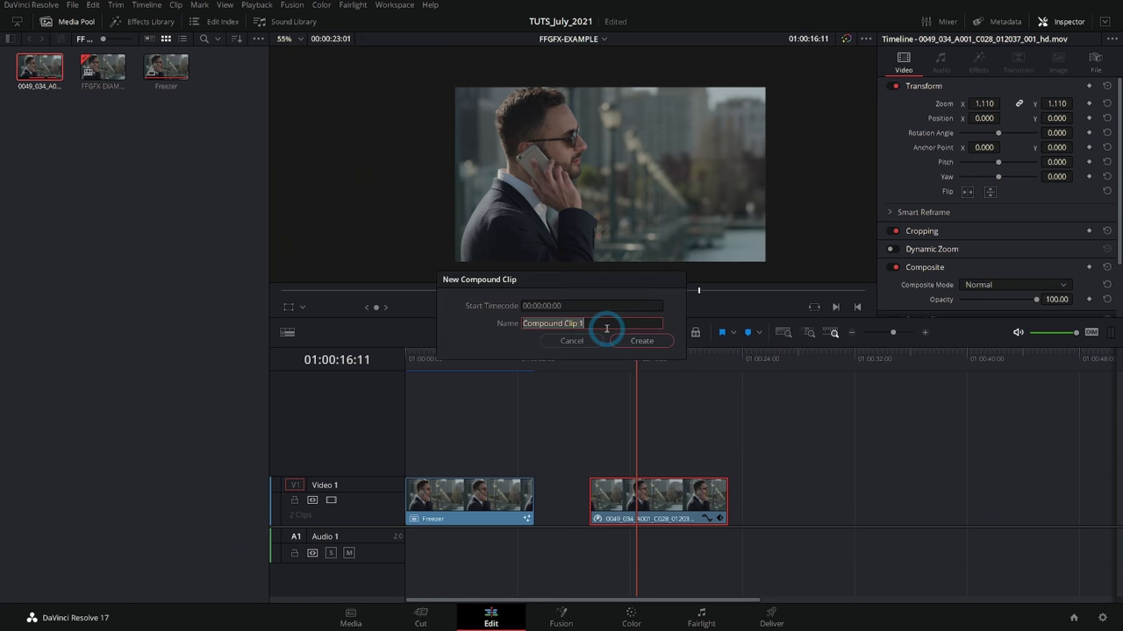
type("FreezeFrame")
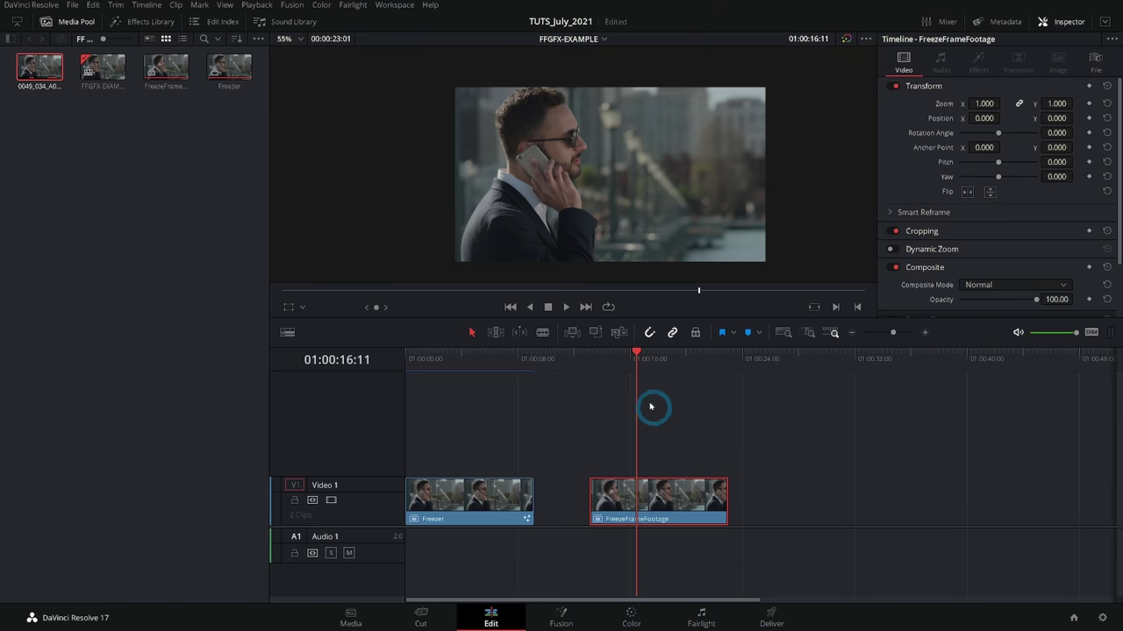
Move the playhead to 01:00:16:21 within the FreezeFrameFootage clip and open it on the Fusion page.
left_click(643, 367)
left_click_drag(645, 368, 642, 367)
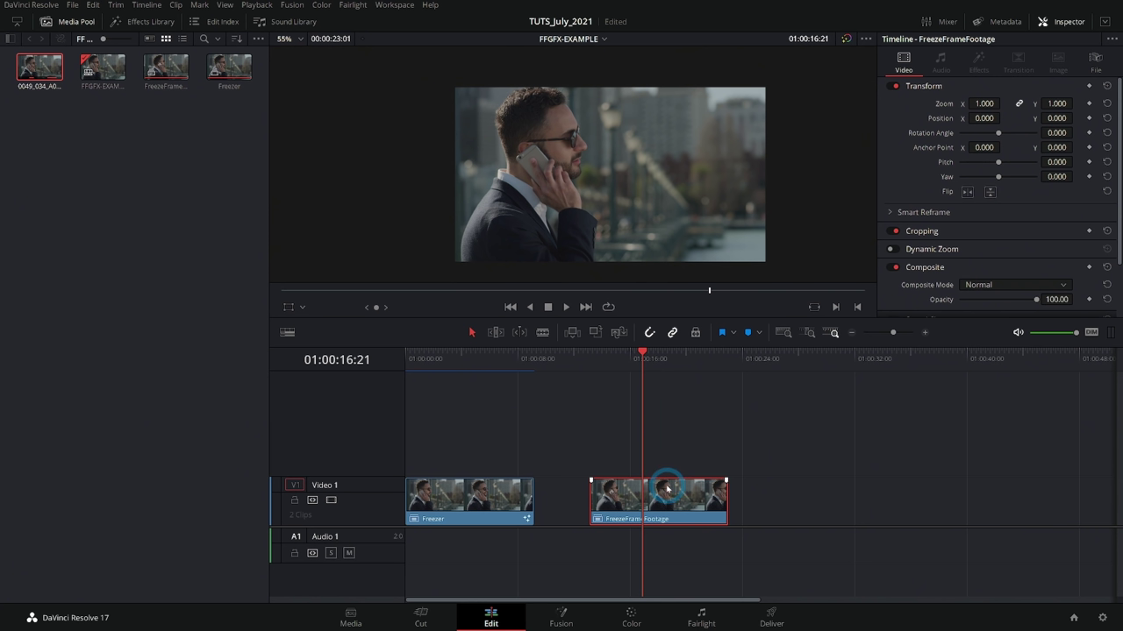
left_click(572, 616)
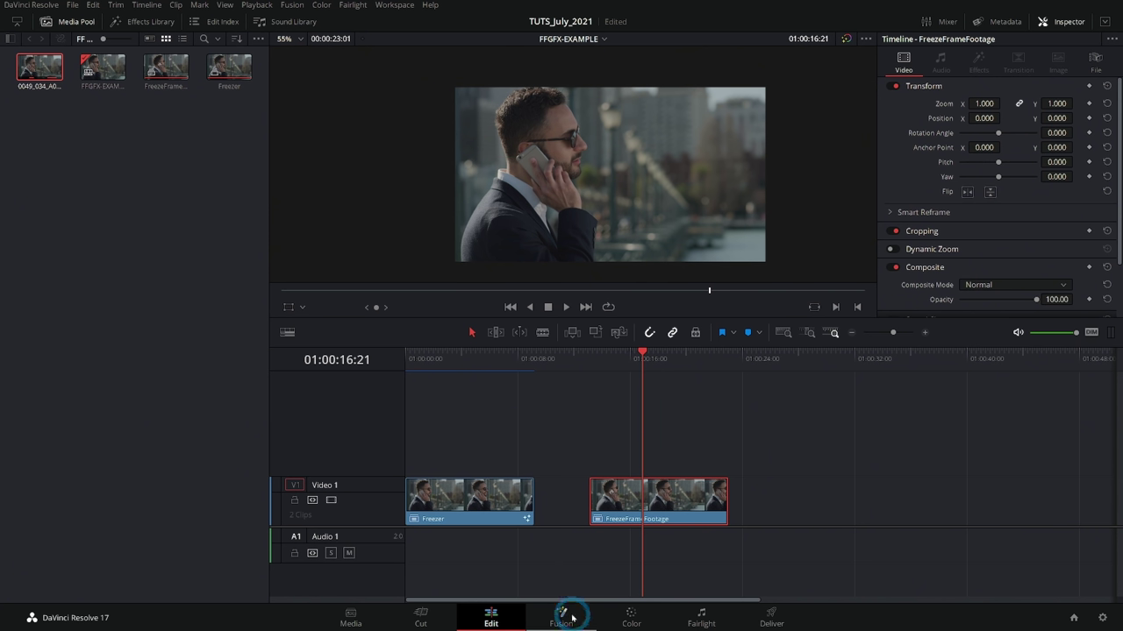
Park the Fusion playhead at frame 51, where the image freezes, and deselect the MediaIn1 node.
left_click_drag(114, 353, 193, 355)
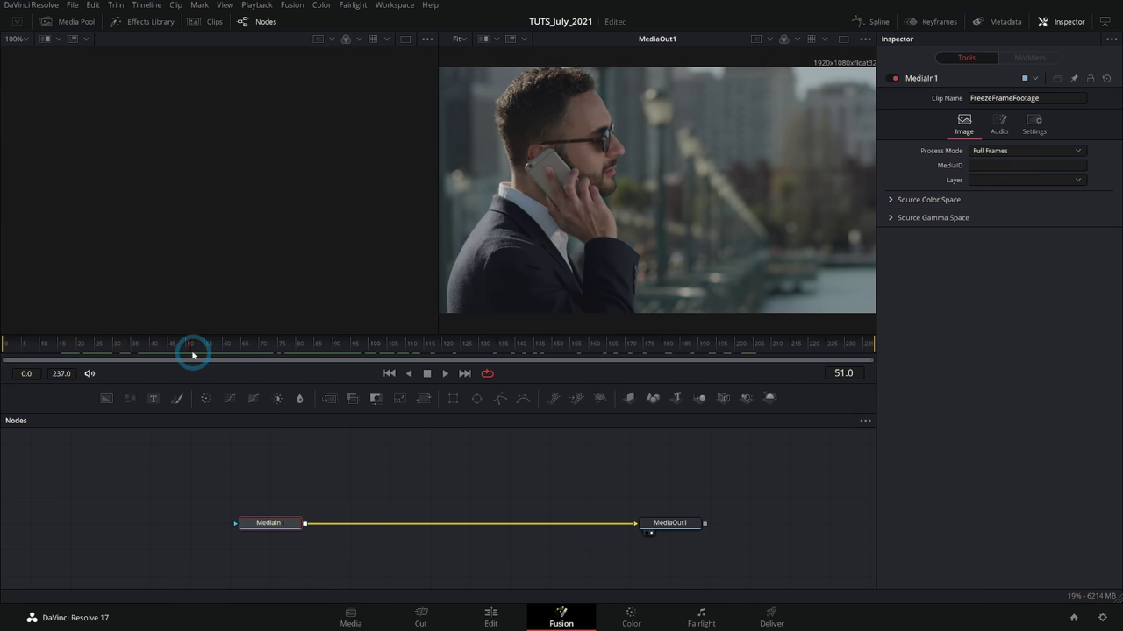
key("Left")
key("Left")
key("Right")
key("Right")
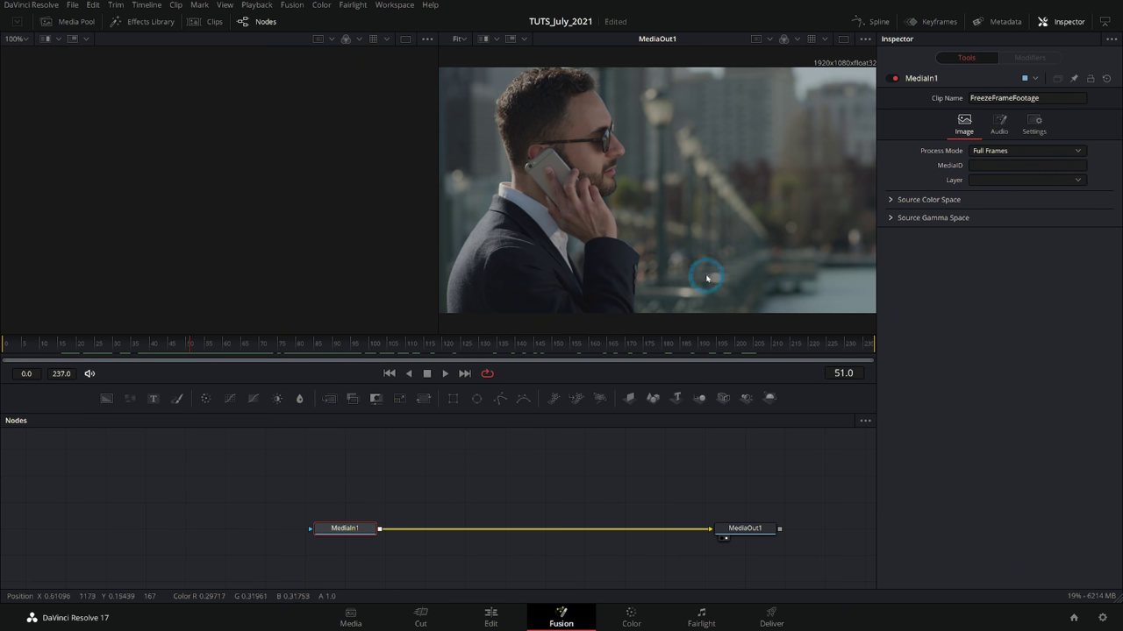
left_click(445, 501)
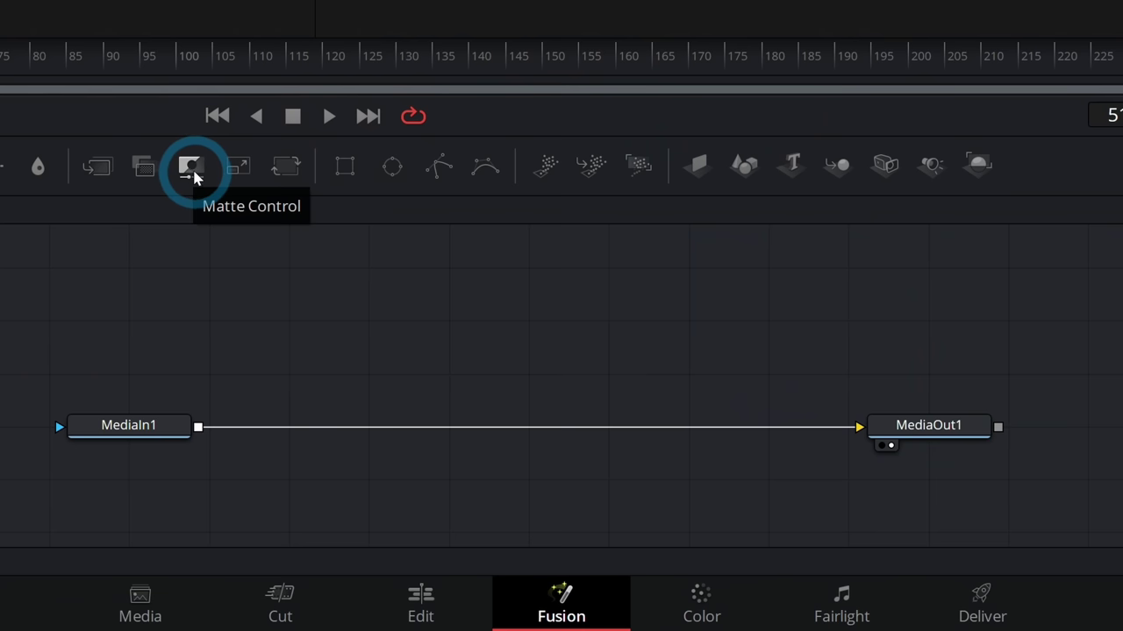
Add a Matte Control node, set its Combine mode to Combine Alpha, and enable Post Multiply Image.
left_click_drag(377, 402, 431, 494)
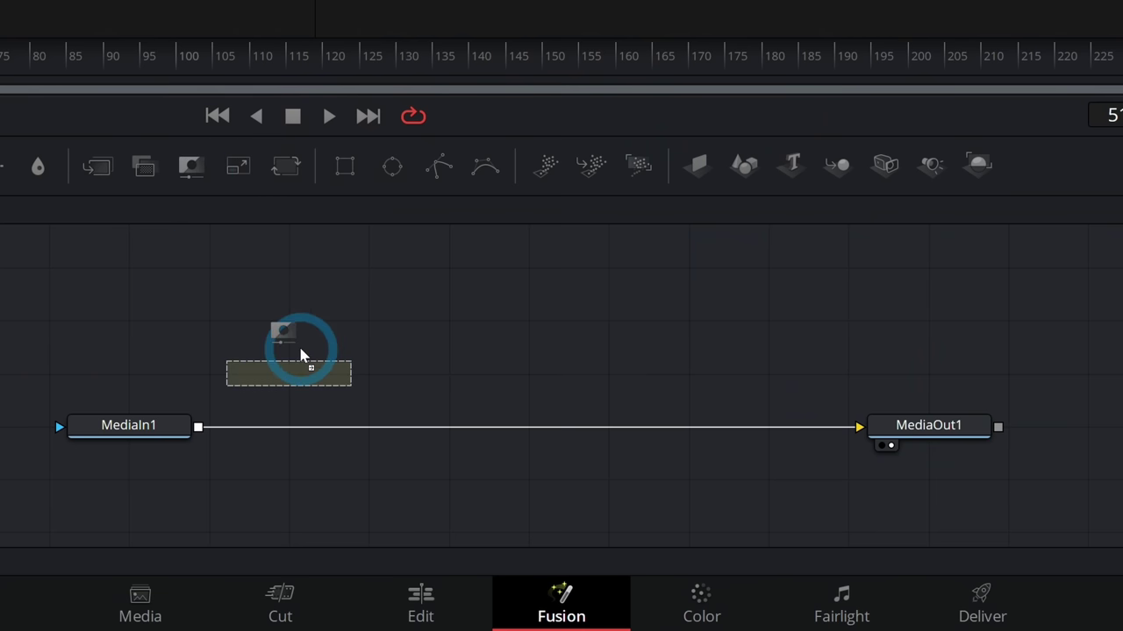
left_click_drag(300, 356, 301, 356)
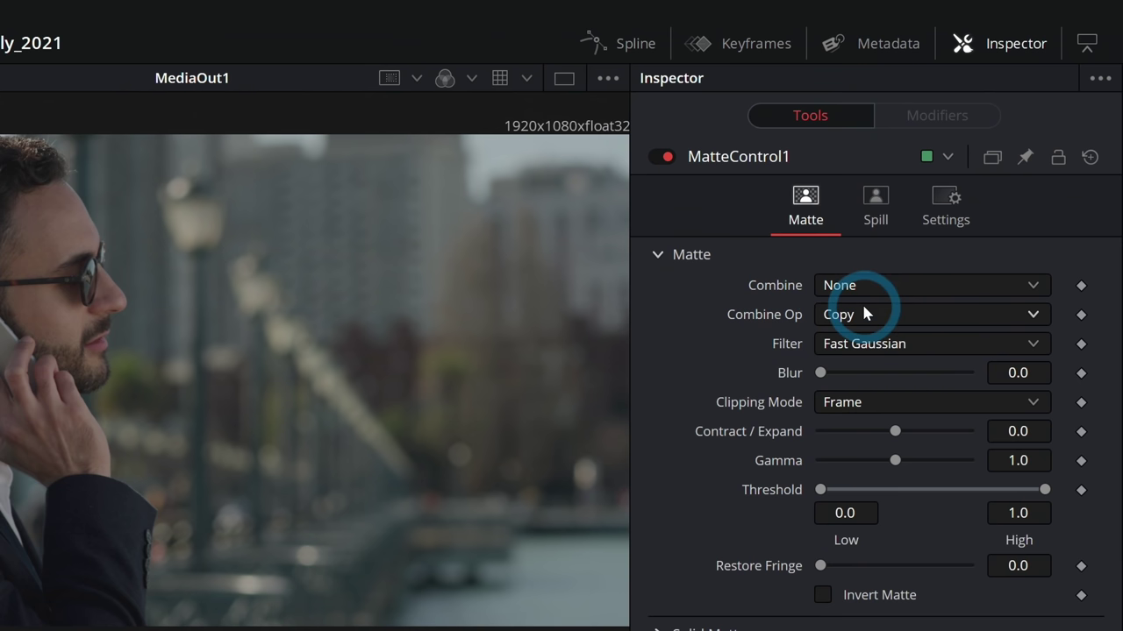
left_click(864, 286)
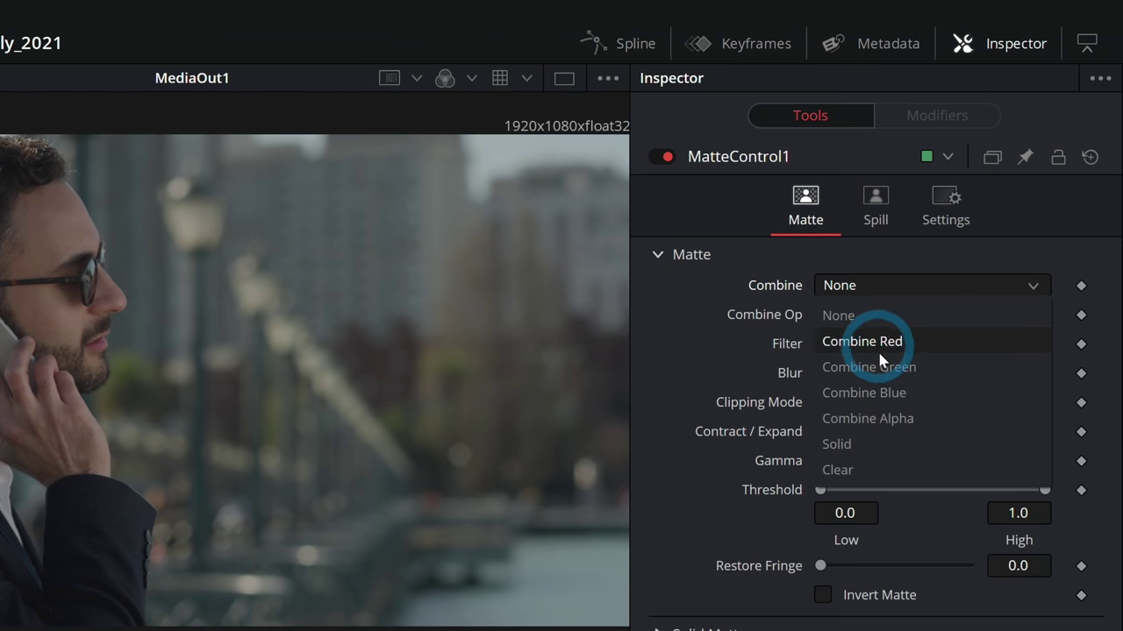
left_click(886, 419)
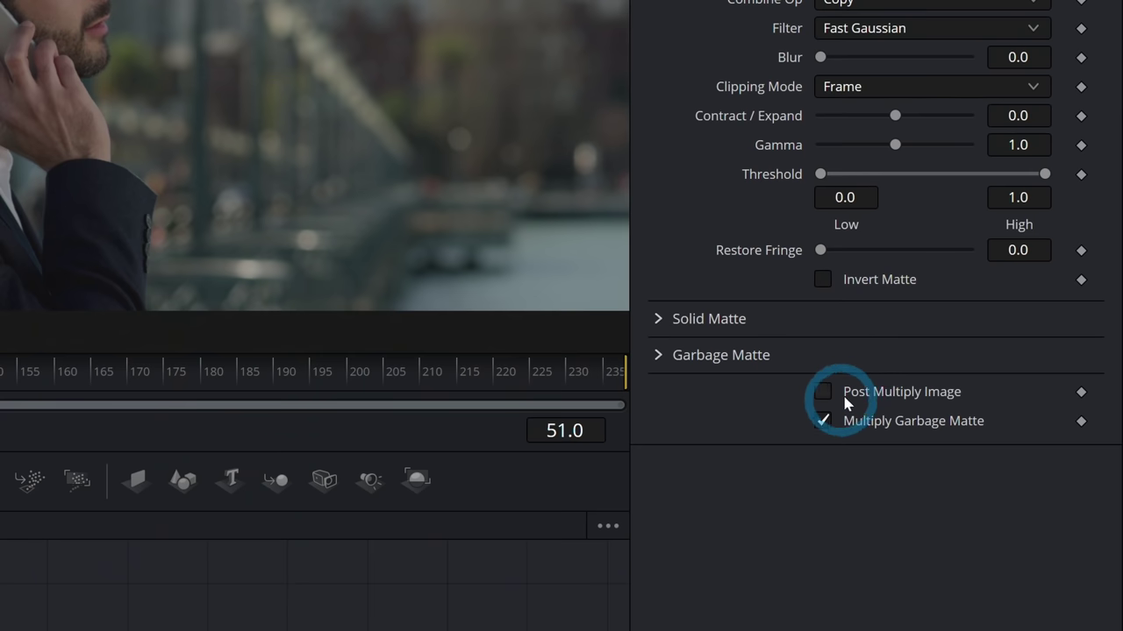
left_click(822, 392)
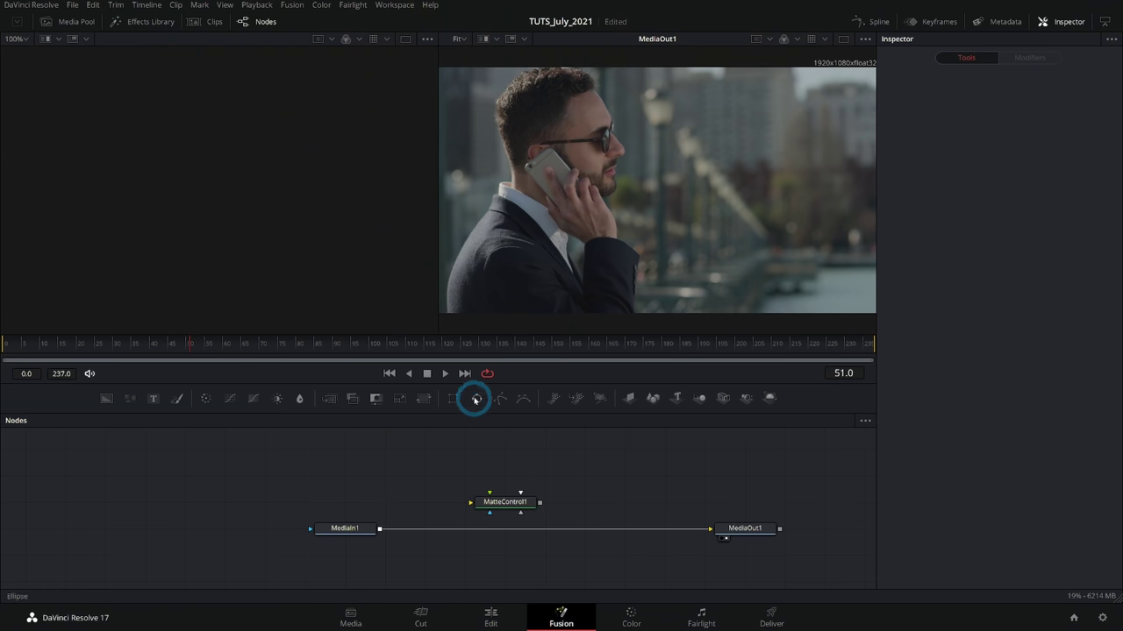
Place MatteControl1 in line between MediaIn1 and MediaOut1, and try an Ellipse mask as its matte source.
left_click_drag(476, 399, 386, 472)
left_click_drag(561, 529, 742, 530)
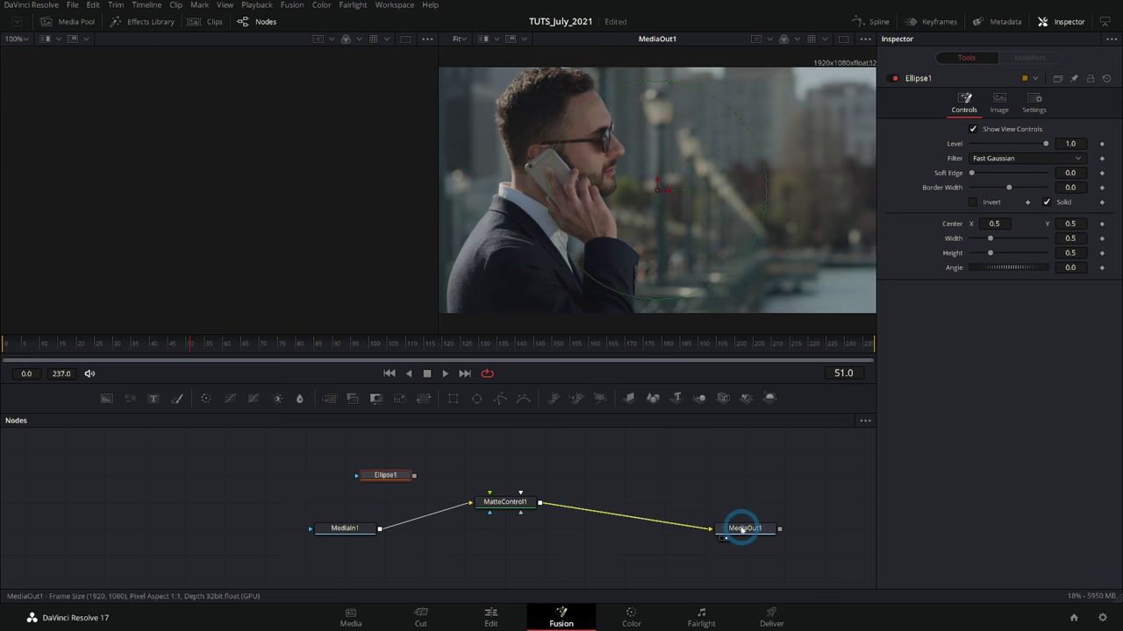
left_click_drag(517, 503, 478, 529)
left_click_drag(414, 475, 450, 523)
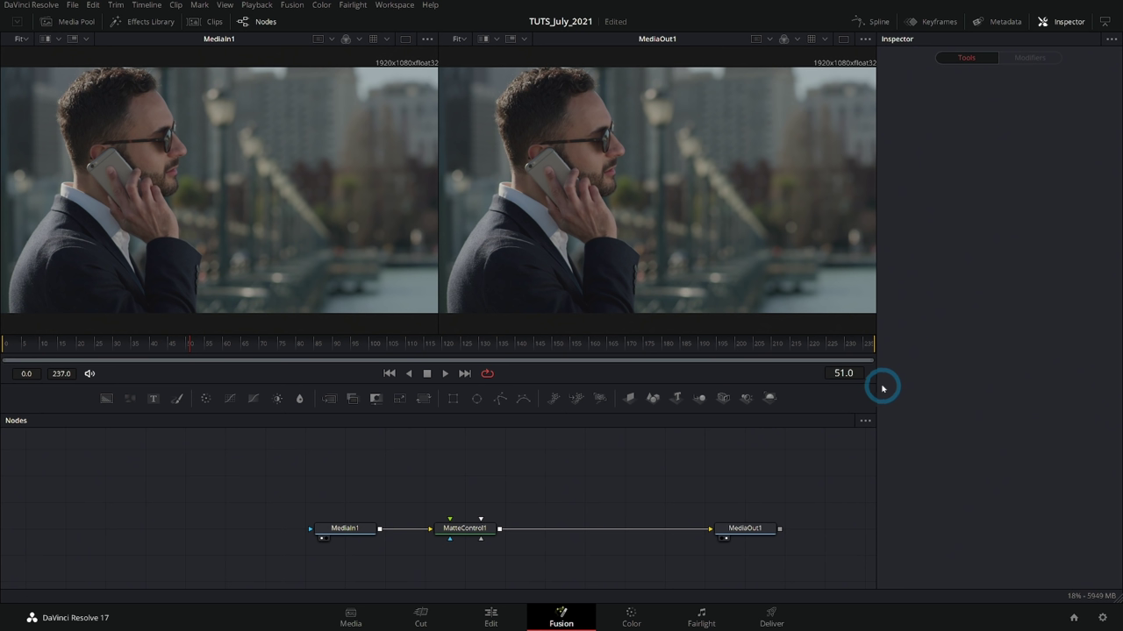
Add a Polygon node and trace a closed mask around the man, following his jacket, head and phone arm and closing below the frame.
left_click_drag(500, 400, 458, 480)
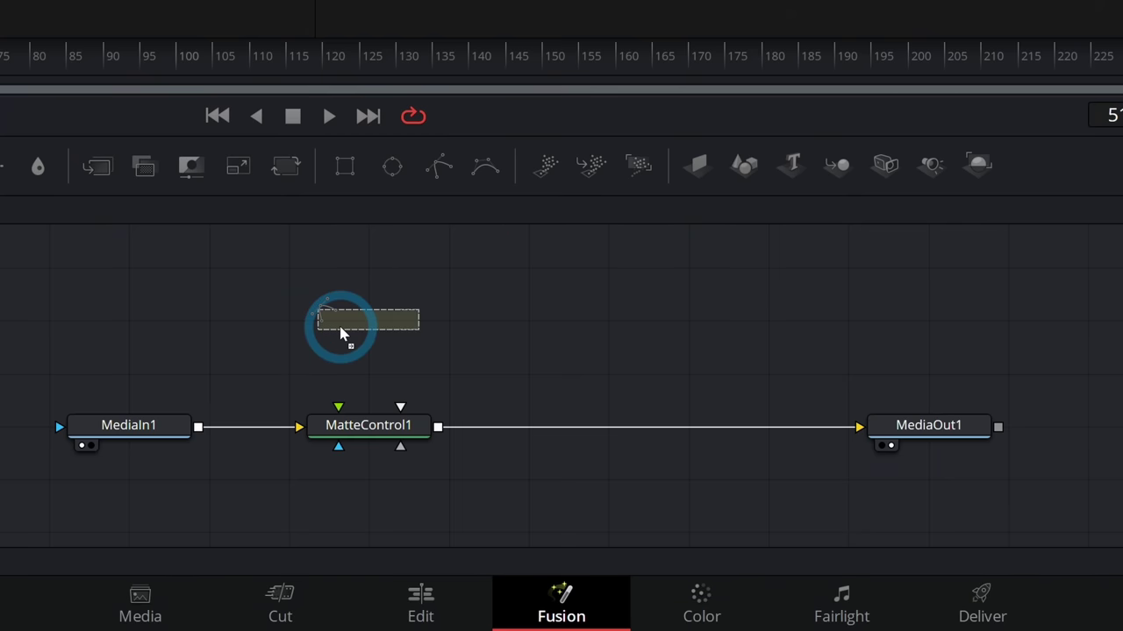
left_click_drag(342, 334, 343, 332)
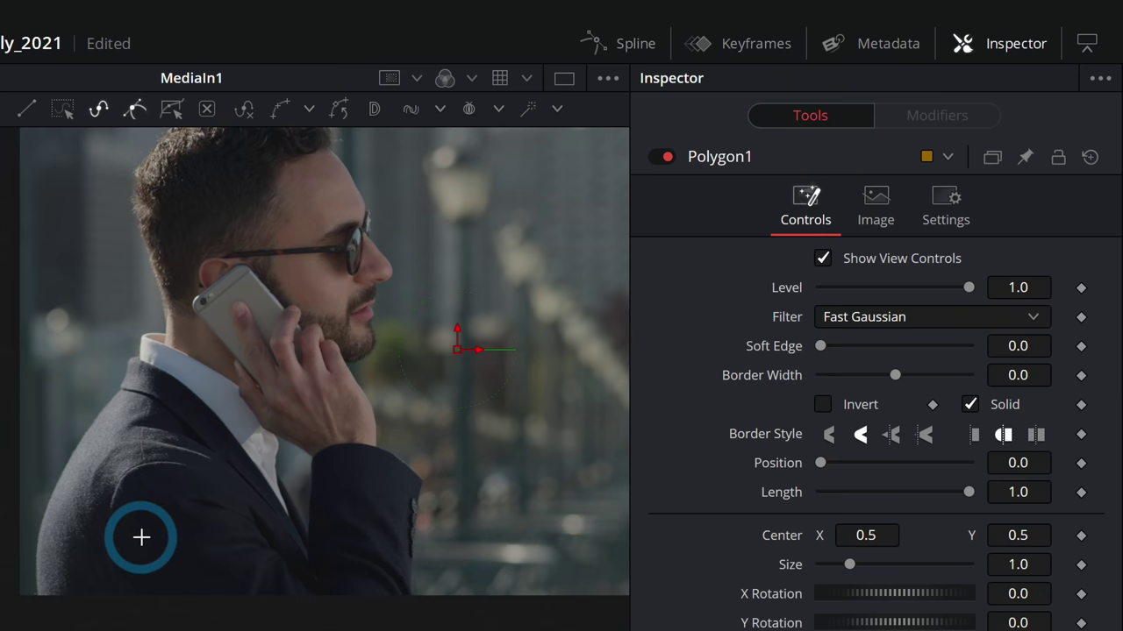
scroll(600, 288, "up", 5)
left_click_drag(584, 296, 628, 196)
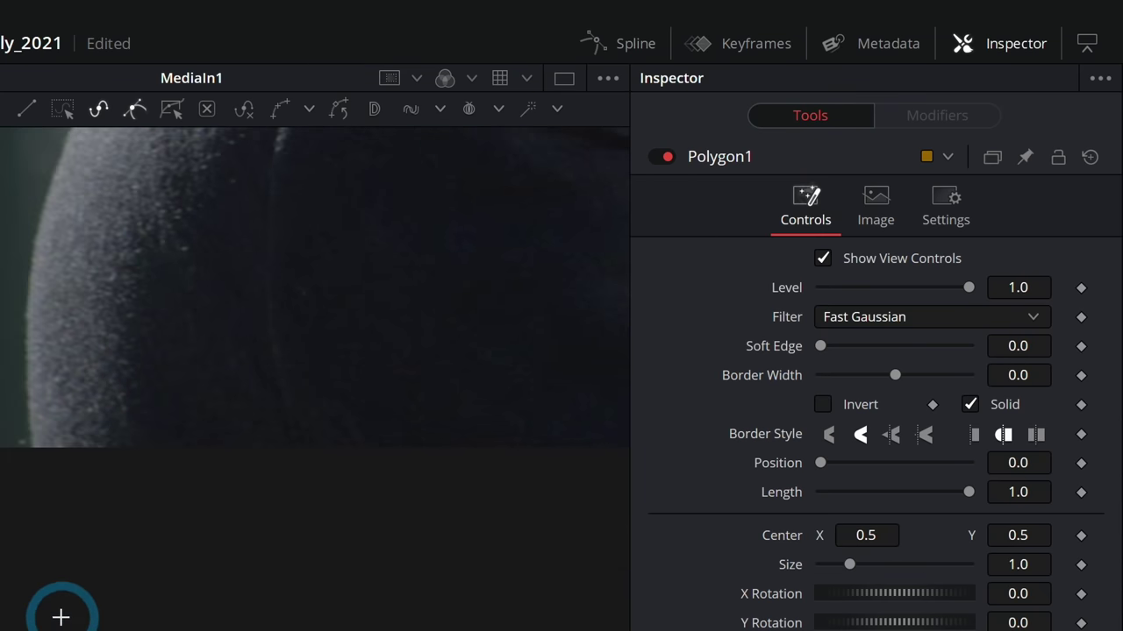
left_click_drag(103, 570, 199, 552)
left_click_drag(203, 409, 183, 457)
left_click(115, 480)
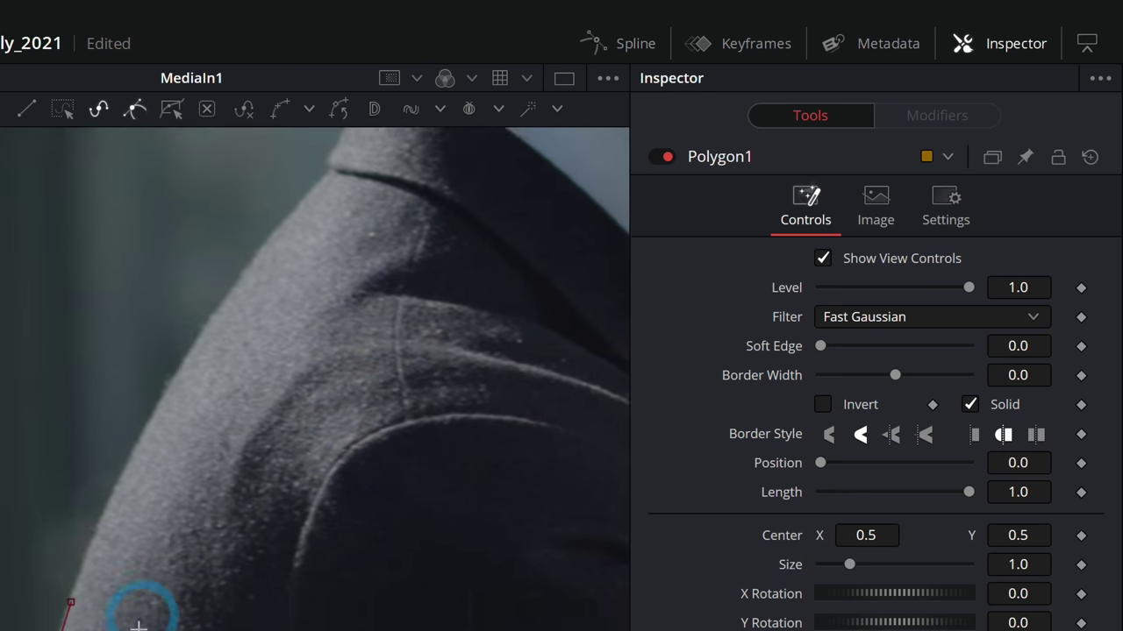
left_click_drag(140, 629, 132, 630)
left_click_drag(182, 370, 231, 294)
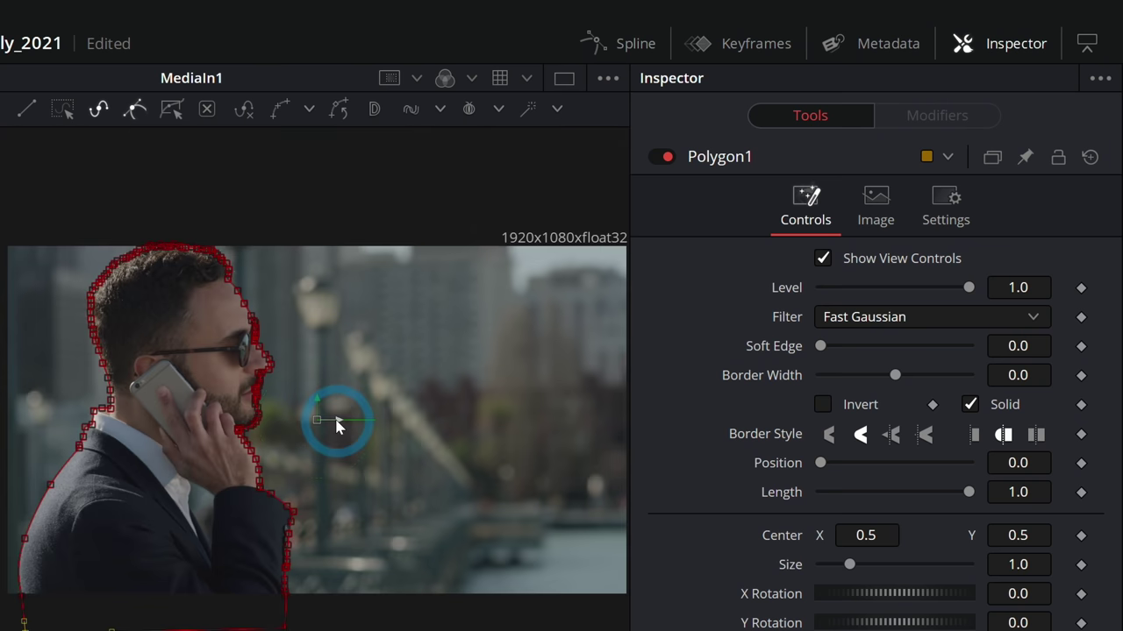
left_click_drag(320, 408, 418, 383)
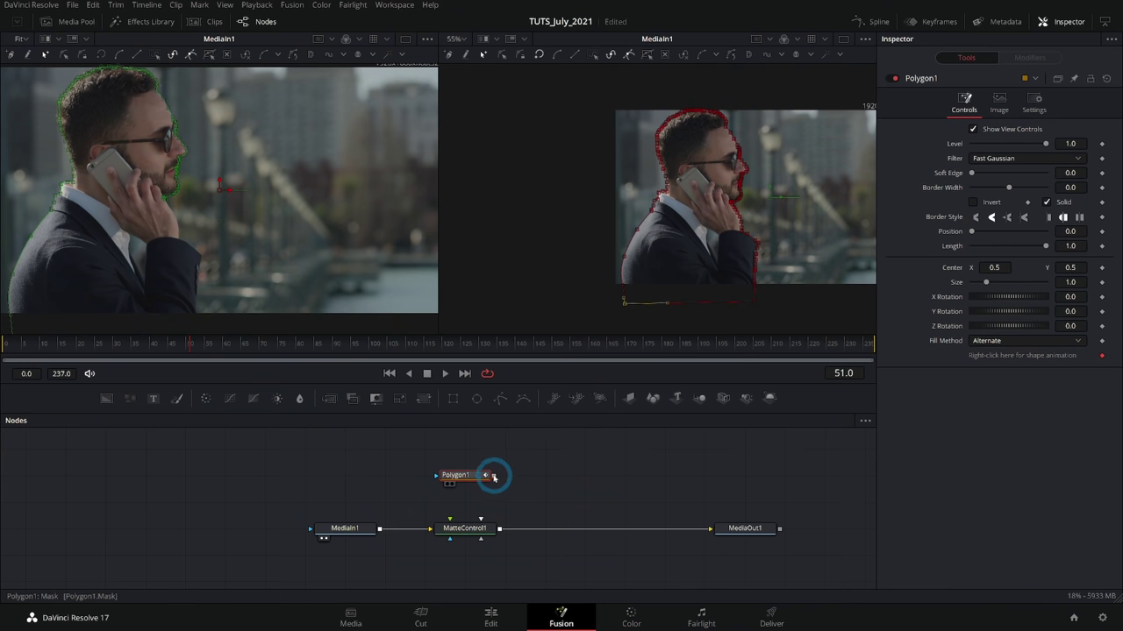
Connect the Polygon1 mask to the green input of MatteControl1 and view the cutout in the left viewer.
left_click_drag(494, 476, 447, 519)
left_click_drag(337, 408, 338, 407)
left_click(381, 441)
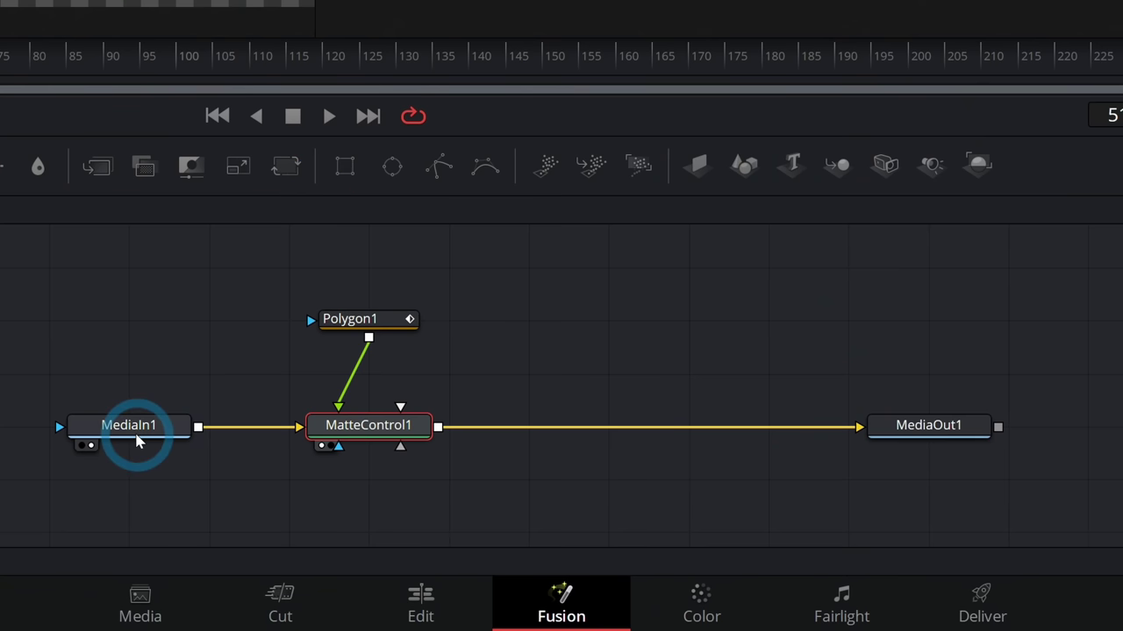
Rename the MediaIn1 node as OrigFootage_MI.
left_click(345, 530)
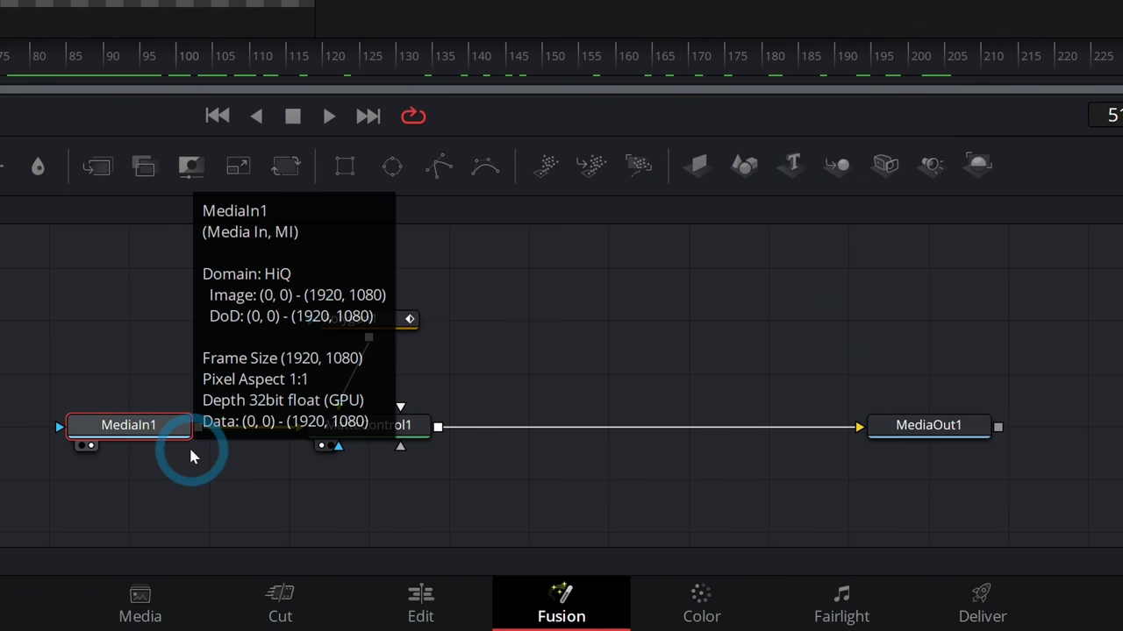
key("F2")
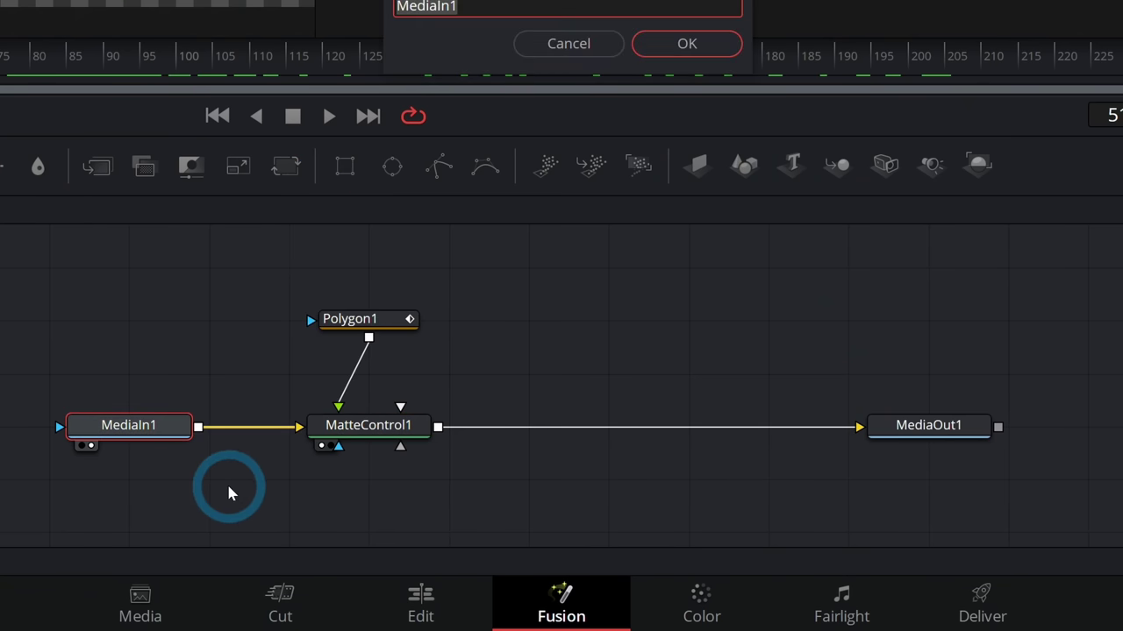
type("OrigFootage_MI")
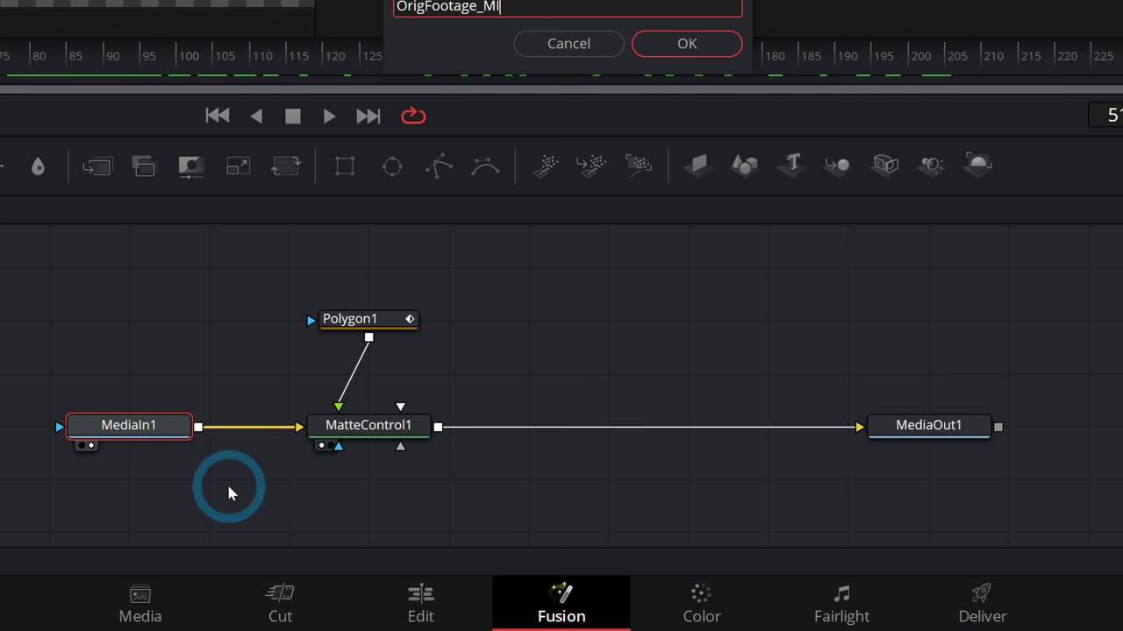
key("Return")
Rename the Polygon1 node as PersonMask_Ply.
left_click(392, 324)
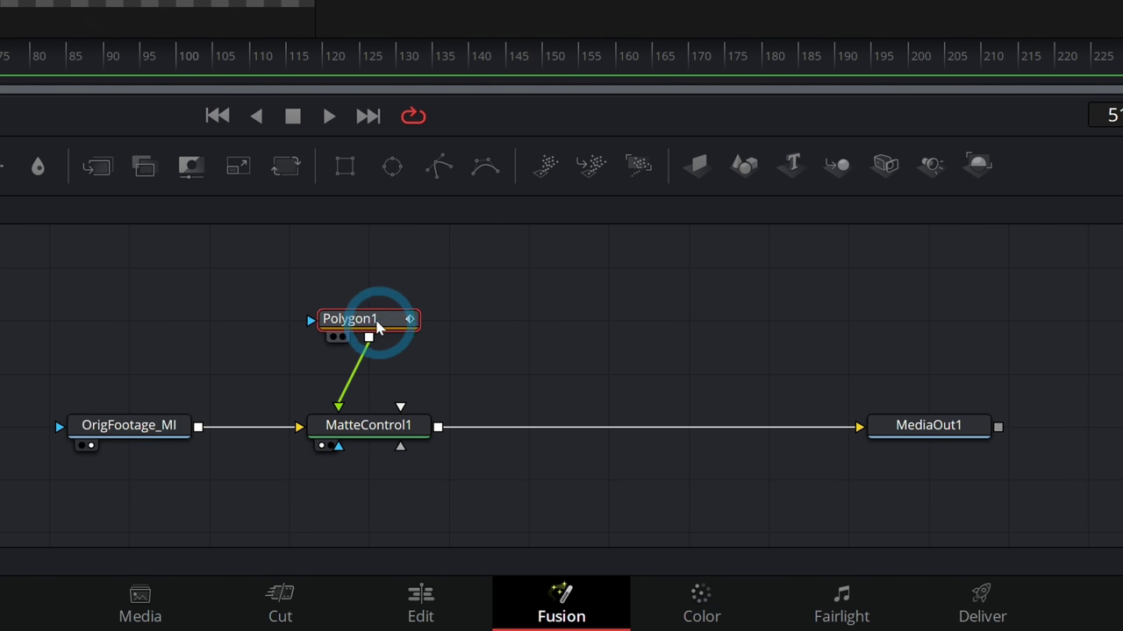
key("F2")
type("PersonMask_Ply")
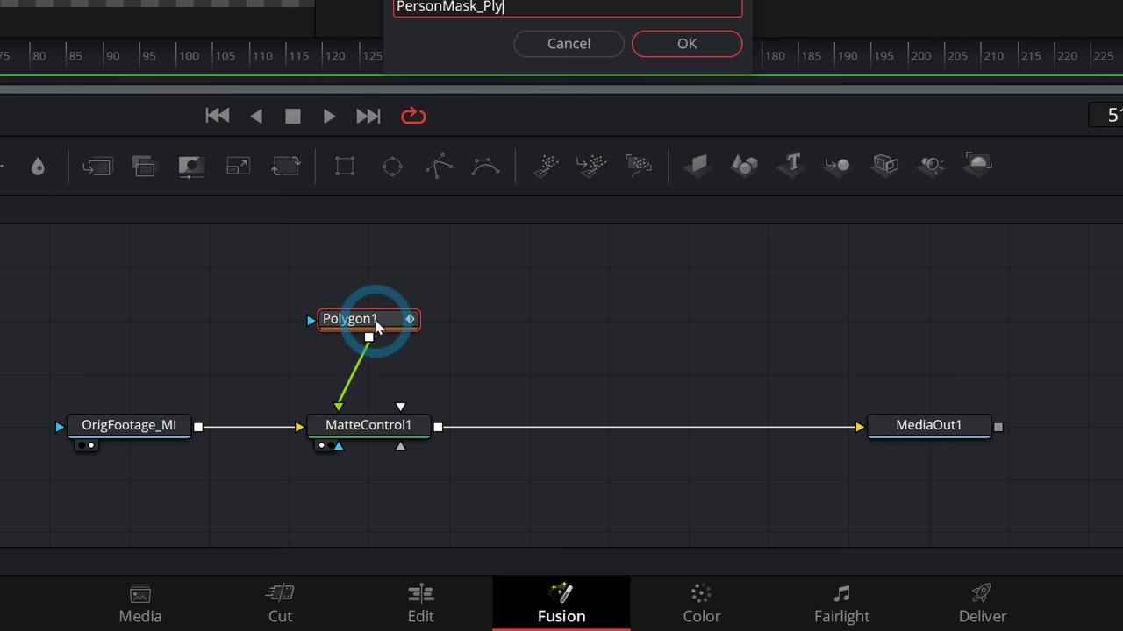
key("Return")
Move MatteControl1 above the main node line, with PersonMask_Ply placed directly above it.
left_click(395, 423)
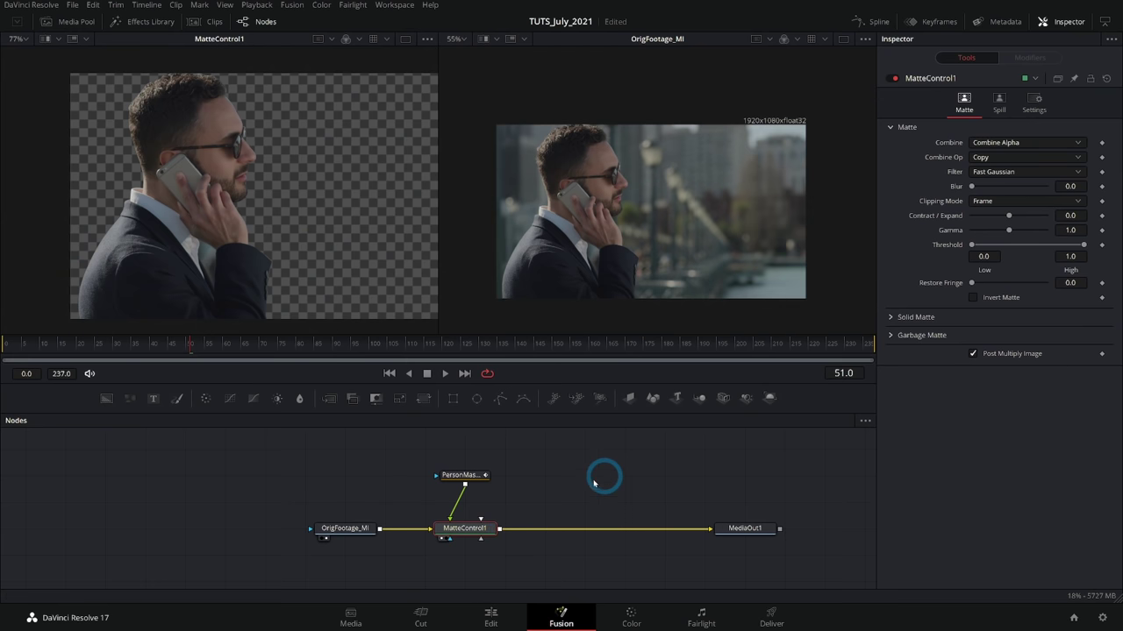
left_click_drag(464, 480, 386, 478)
left_click(462, 490)
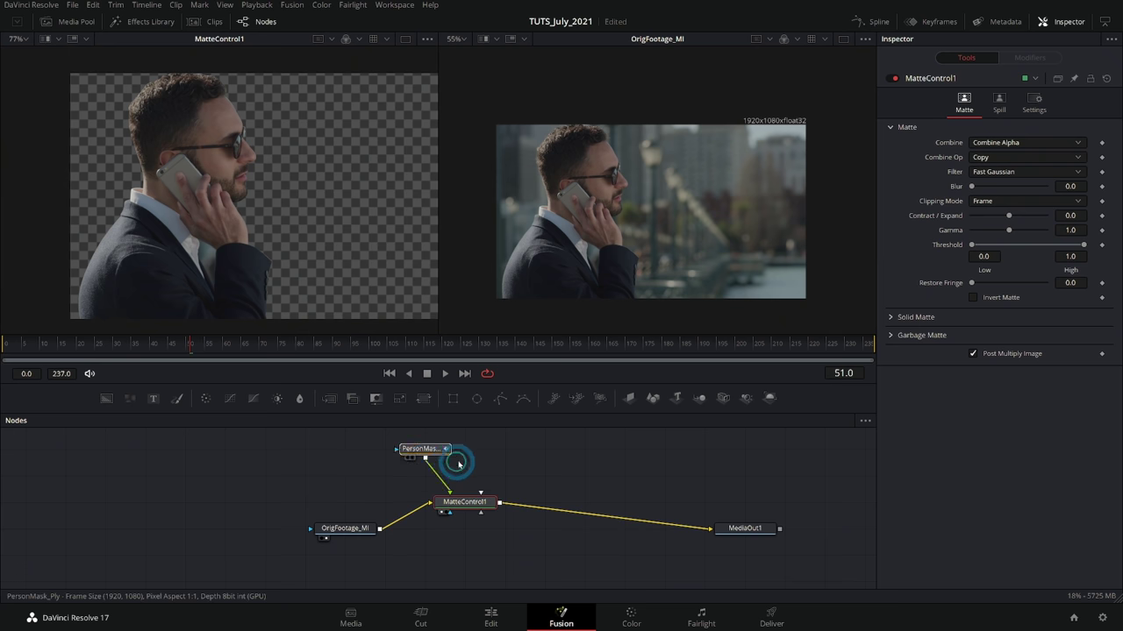
left_click_drag(459, 466, 478, 465)
left_click_drag(481, 514, 480, 496)
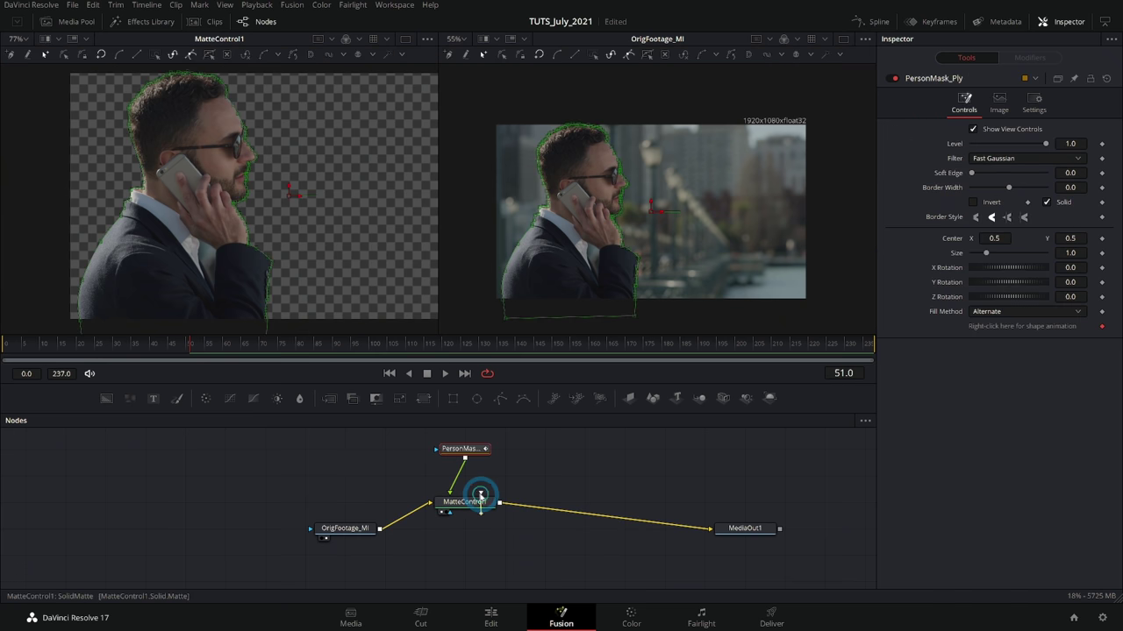
left_click(446, 536)
left_click(500, 504)
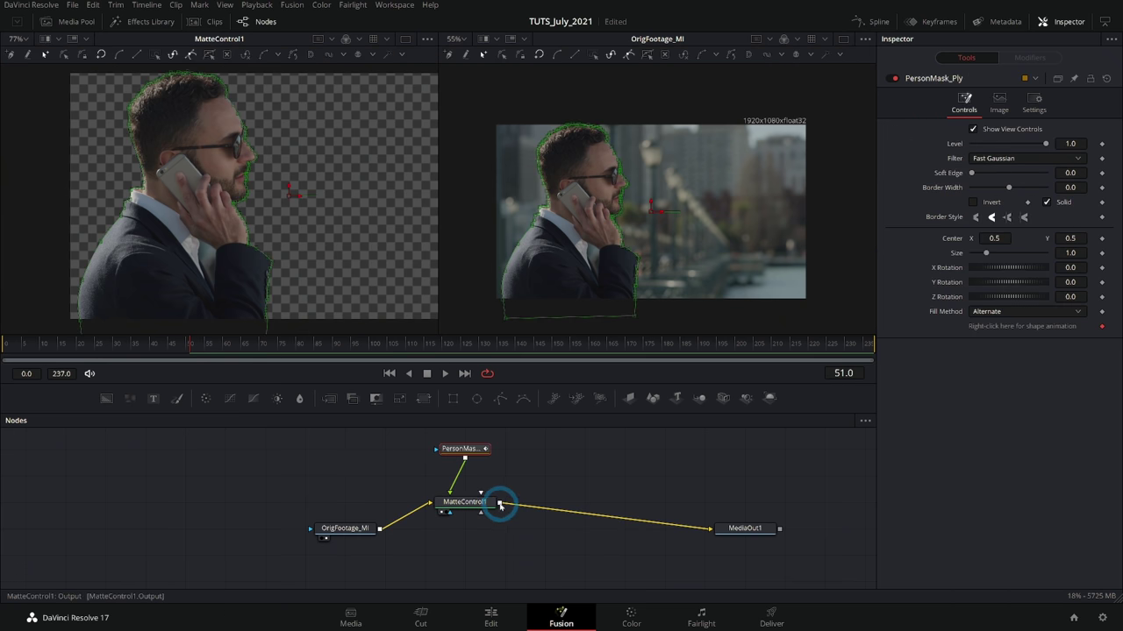
Add a Merge node on the main line with OrigFootage_MI as its background, and disconnect MatteControl1 from MediaOut1.
left_click_drag(329, 398, 583, 494)
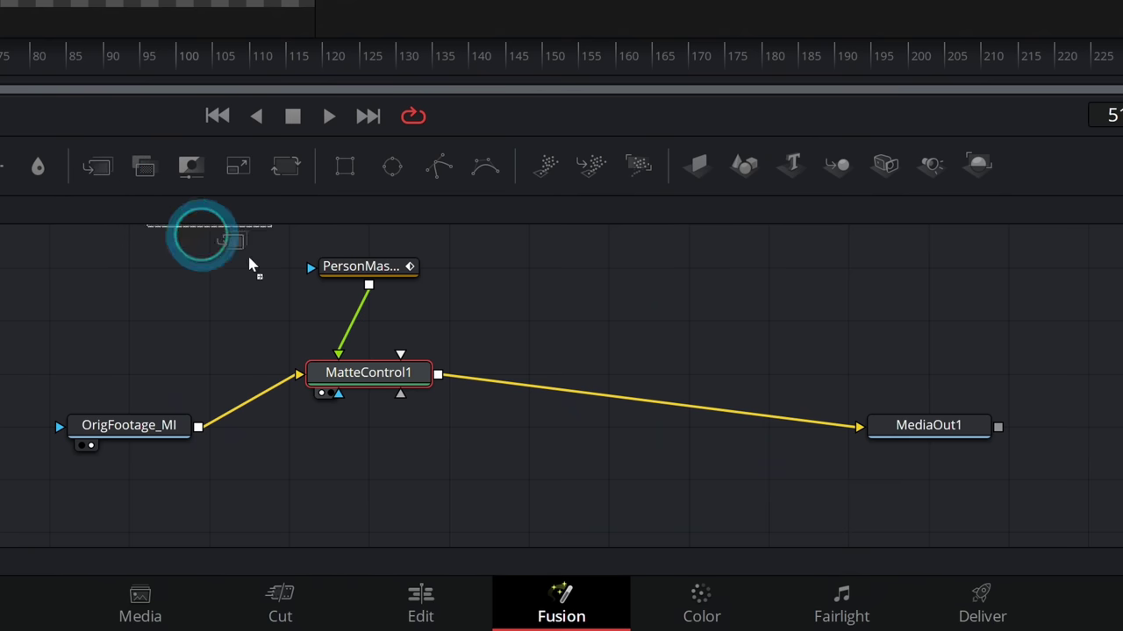
left_click_drag(607, 357, 608, 302)
left_click_drag(198, 426, 628, 432)
left_click(807, 421)
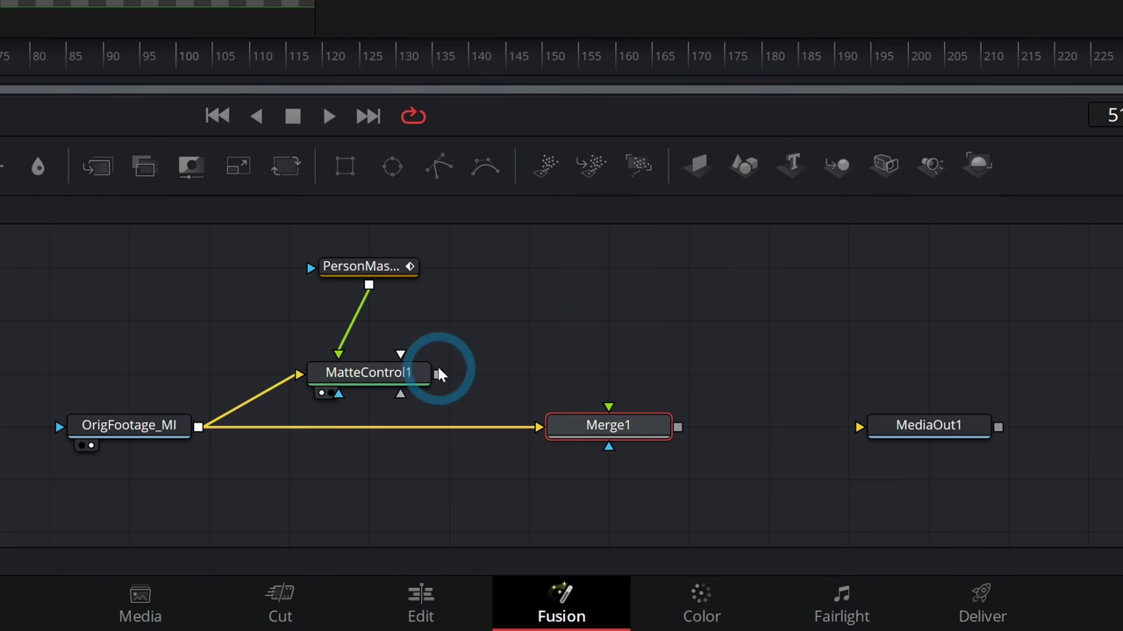
Connect MatteControl1 to Merge1's foreground and Merge1 to MediaOut1, view MediaOut1 in the right viewer, and raise MatteControl1 in the graph.
left_click_drag(443, 377, 606, 406)
left_click_drag(677, 426, 916, 386)
left_click(922, 427)
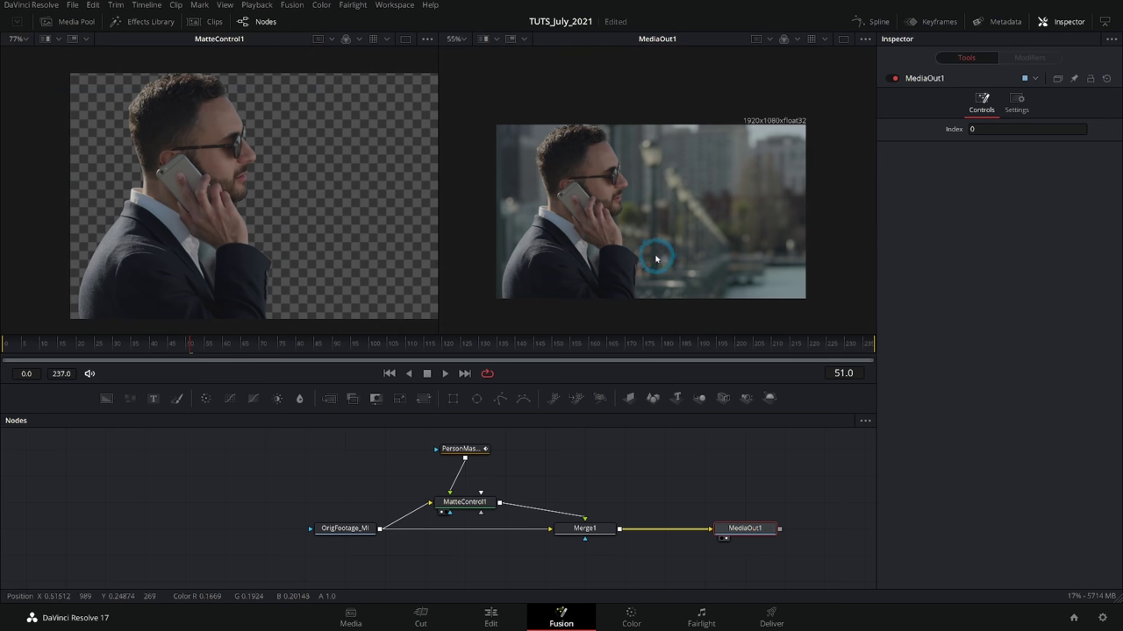
left_click_drag(465, 502, 465, 474)
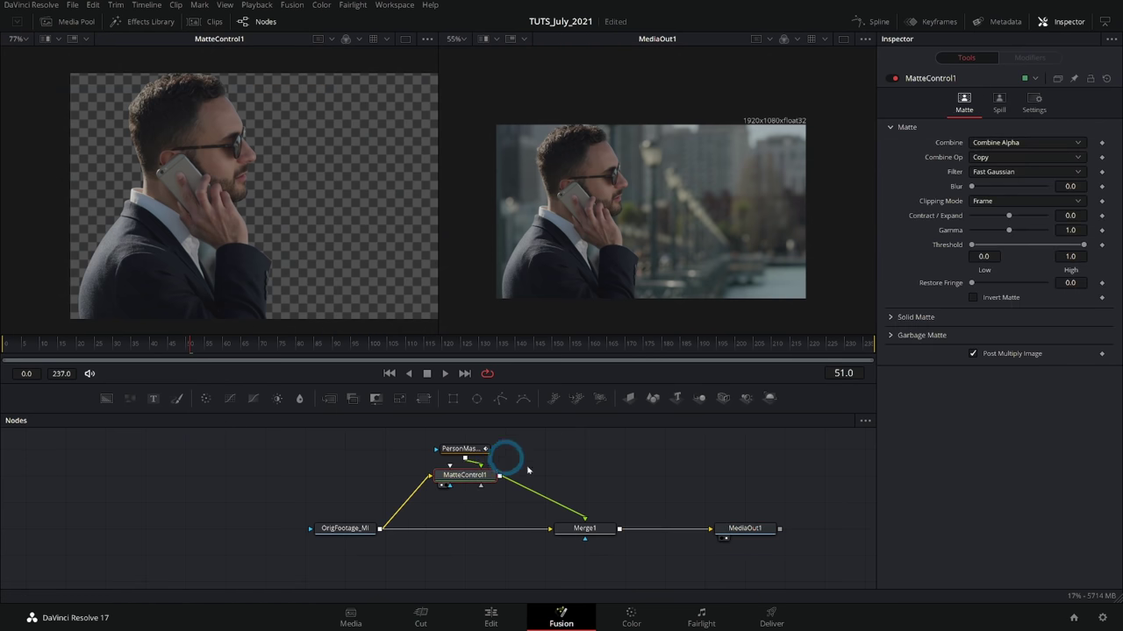
Try a slight tint with a Color Corrector between OrigFootage_MI and Merge1, and delete that node.
left_click_drag(204, 398, 466, 532)
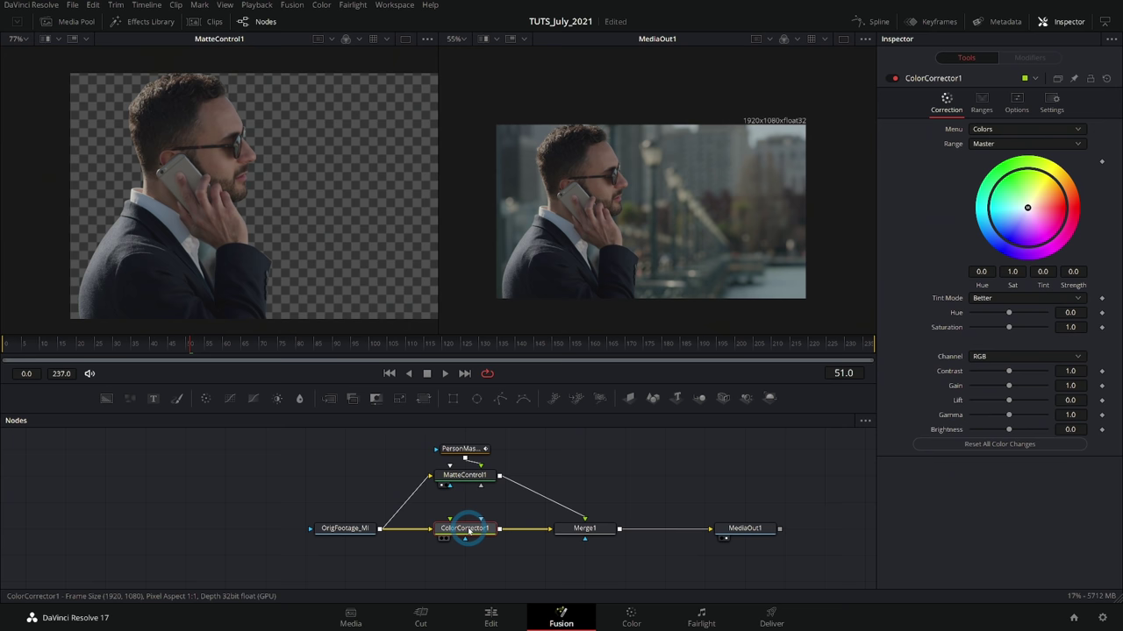
mouse_move(1027, 208)
left_mouse_down()
mouse_move(1002, 227)
mouse_move(1033, 205)
left_mouse_up()
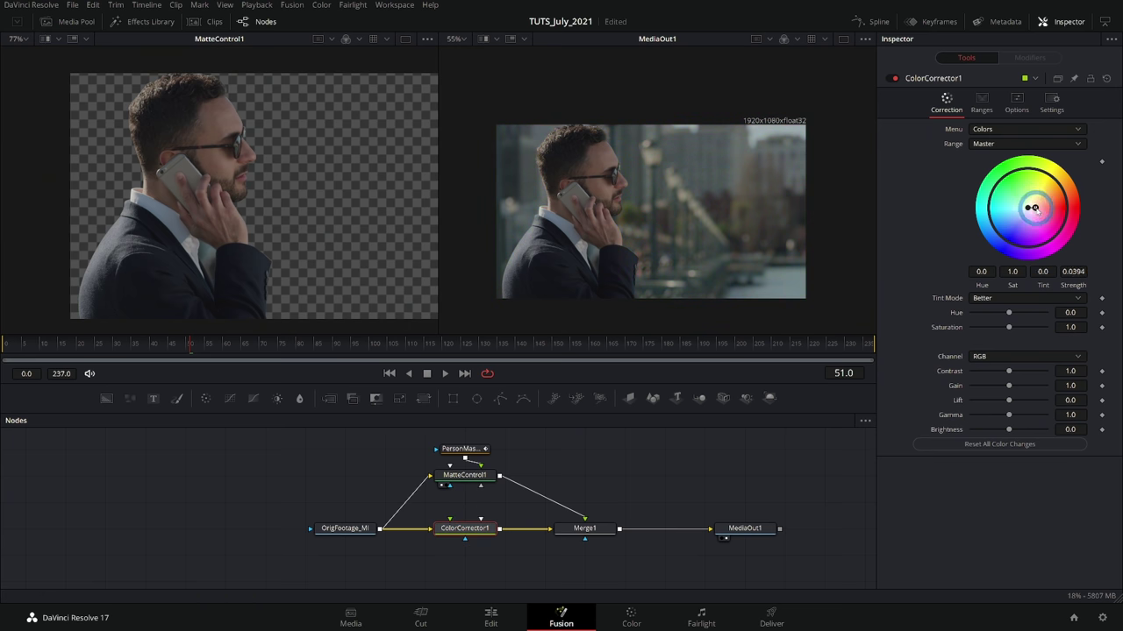
left_click(485, 527)
key("Delete")
Enlarge the image in the right viewer and display MatteControl1's cutout there.
left_click(650, 279)
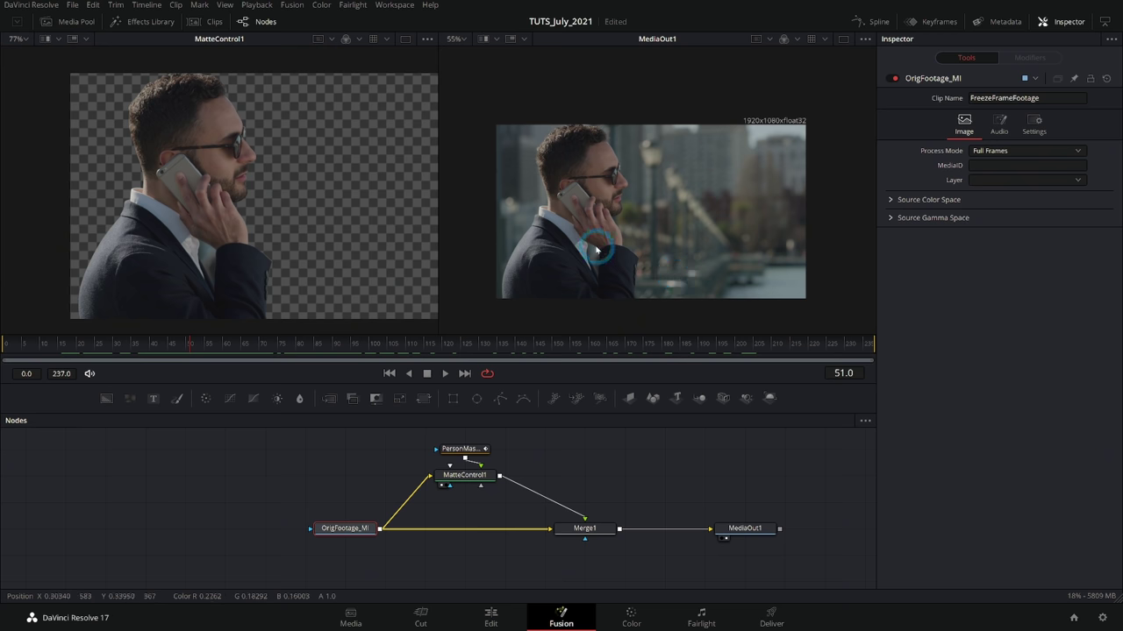
scroll(638, 285, "up", 1)
left_click_drag(638, 285, 643, 273)
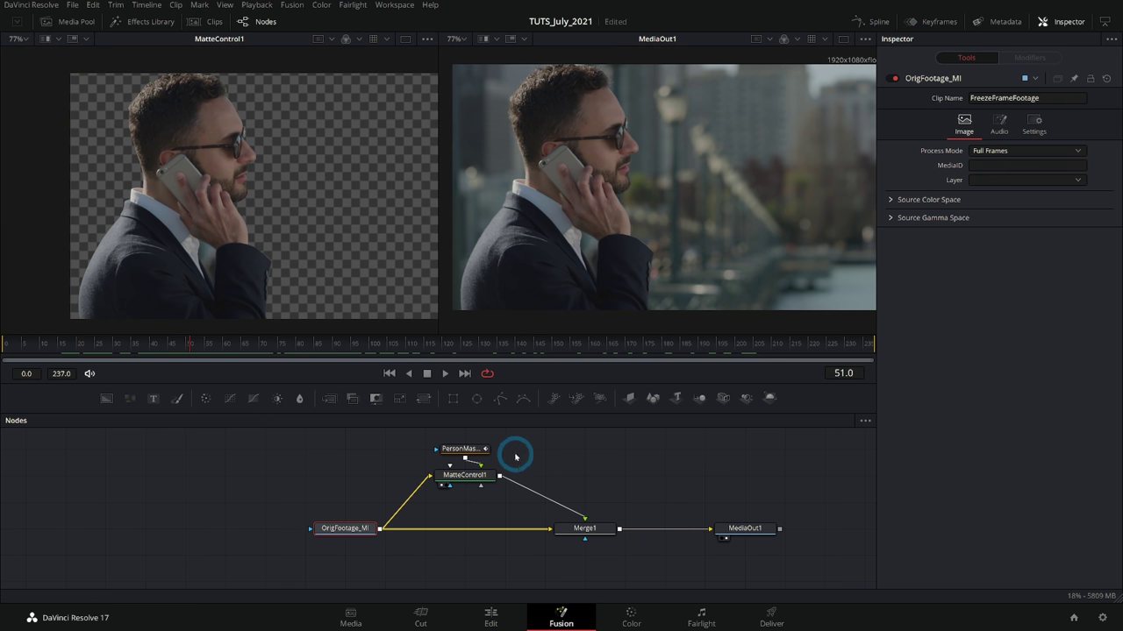
left_click_drag(465, 475, 626, 216)
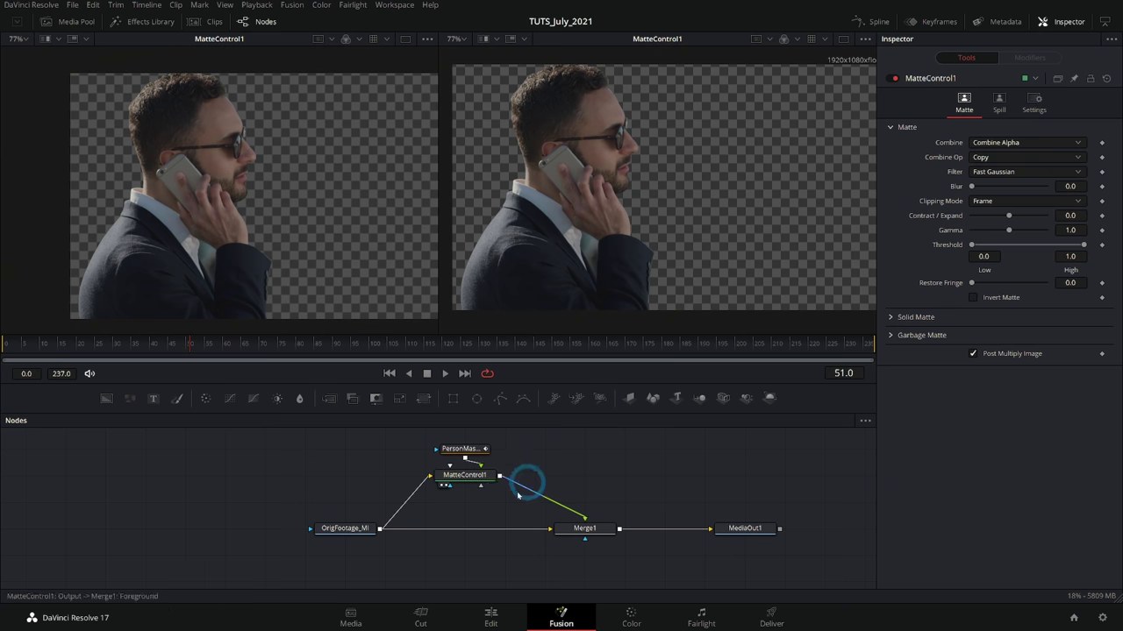
Duplicate the PersonMask_Ply node as a separate, unconnected mask below MatteControl1.
scroll(464, 497, "up", 2)
scroll(543, 496, "up", 1)
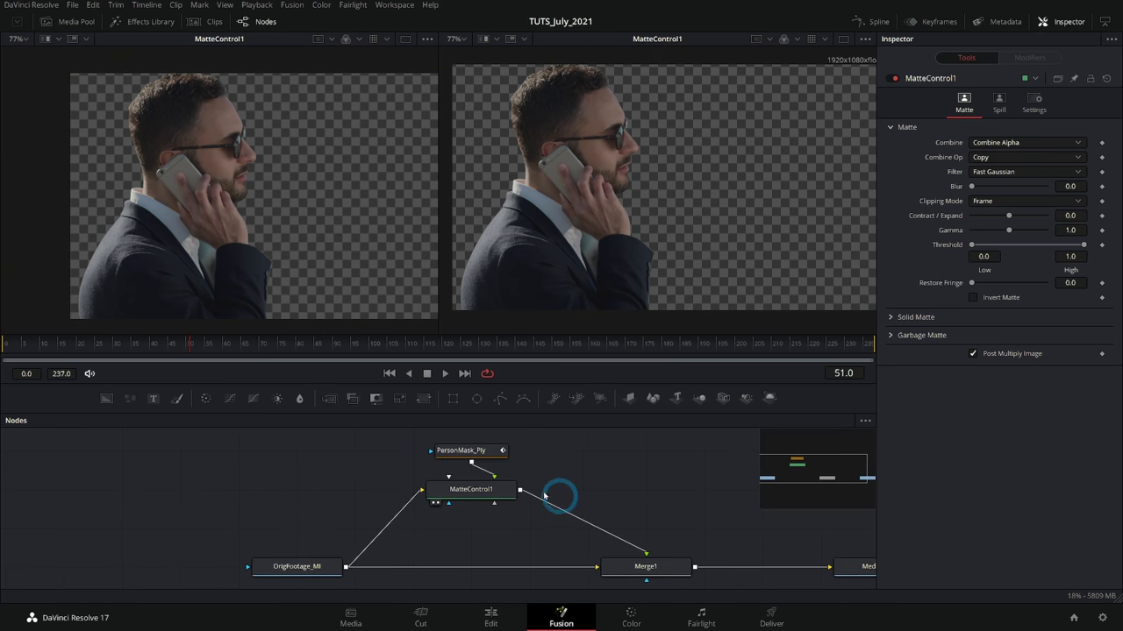
left_click(492, 453)
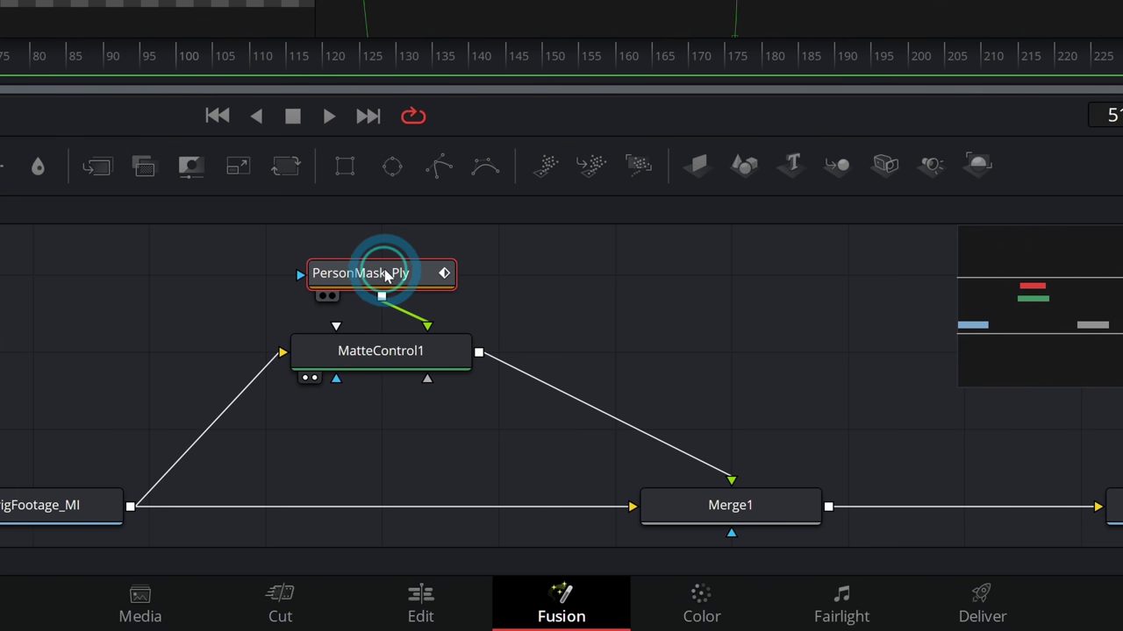
left_click(593, 280)
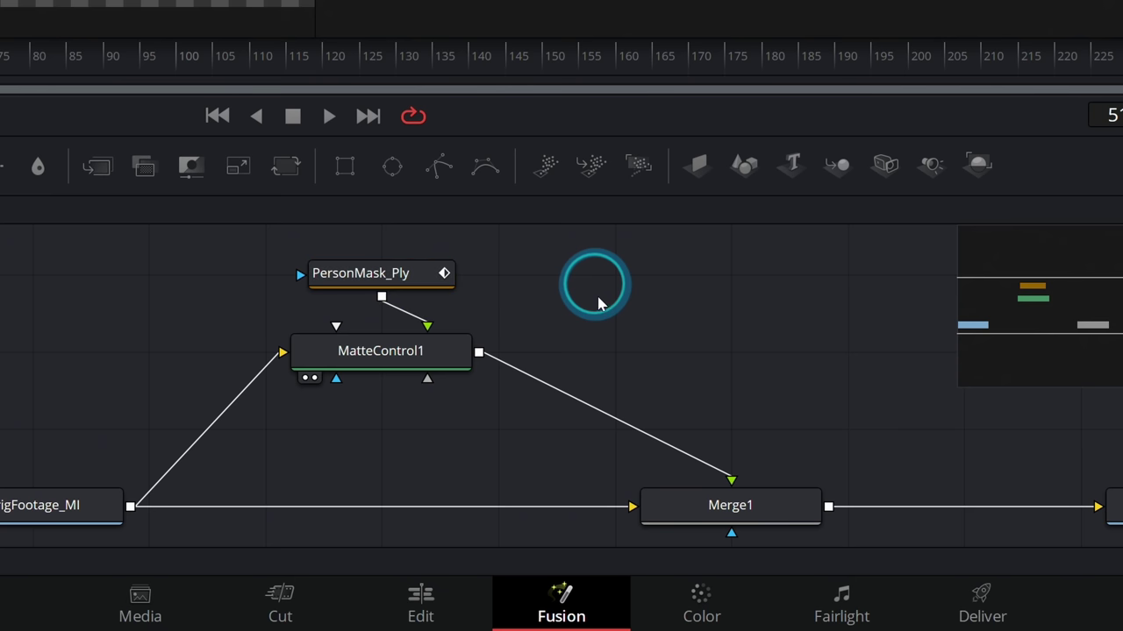
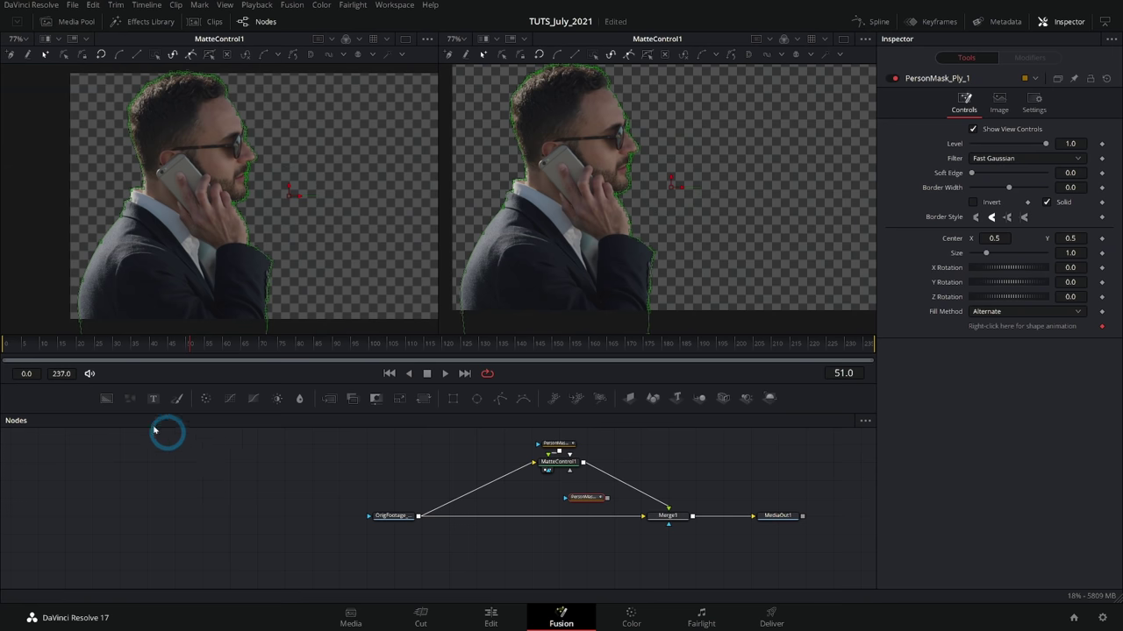
Add a Background node under the copied mask PersonMask_Ply_1 and connect that mask to the Background's effect mask input.
left_click_drag(107, 400, 532, 507)
left_click(393, 458)
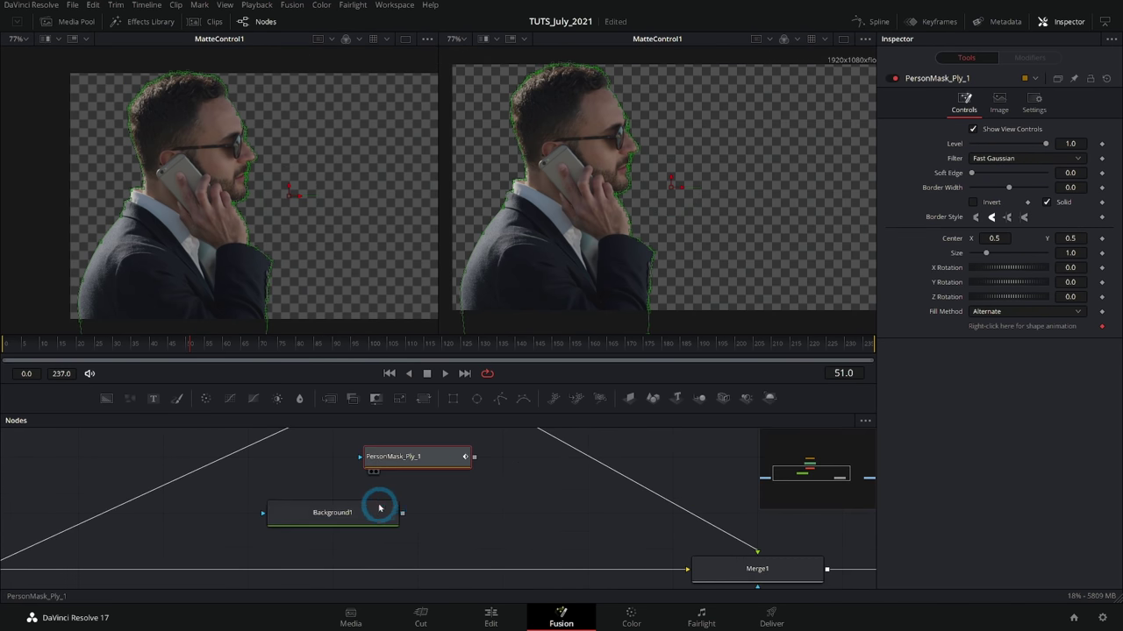
left_click_drag(380, 509, 463, 509)
left_click_drag(469, 459, 459, 514)
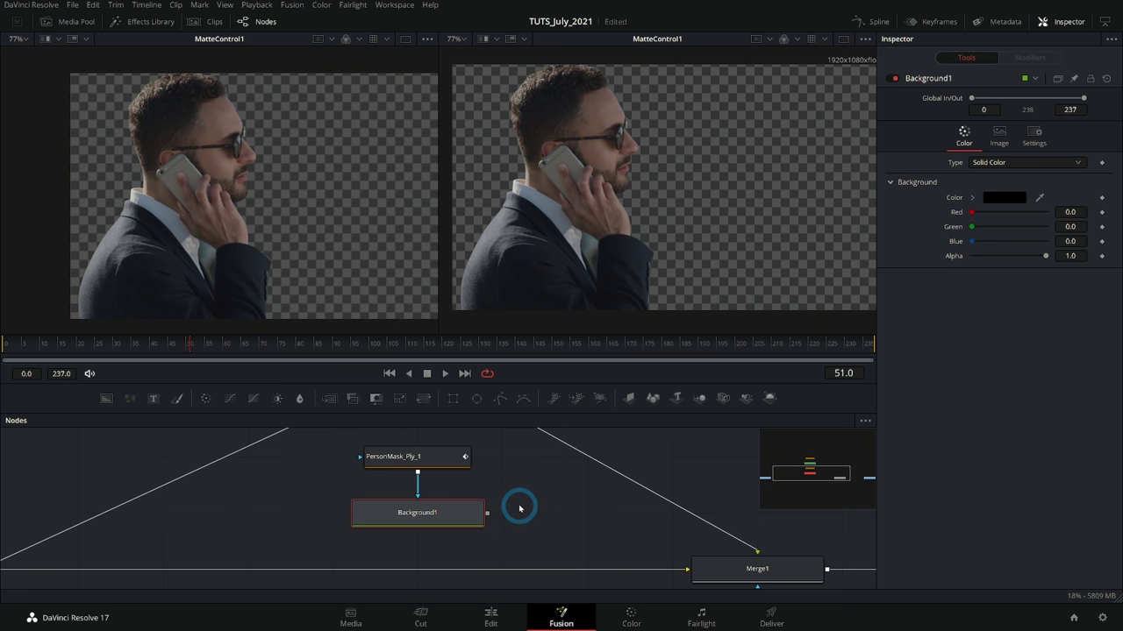
Set Background1's color to a golden yellow with red 0.878431, green 0.698039 and blue 0.039215.
left_click(1003, 198)
left_click(660, 225)
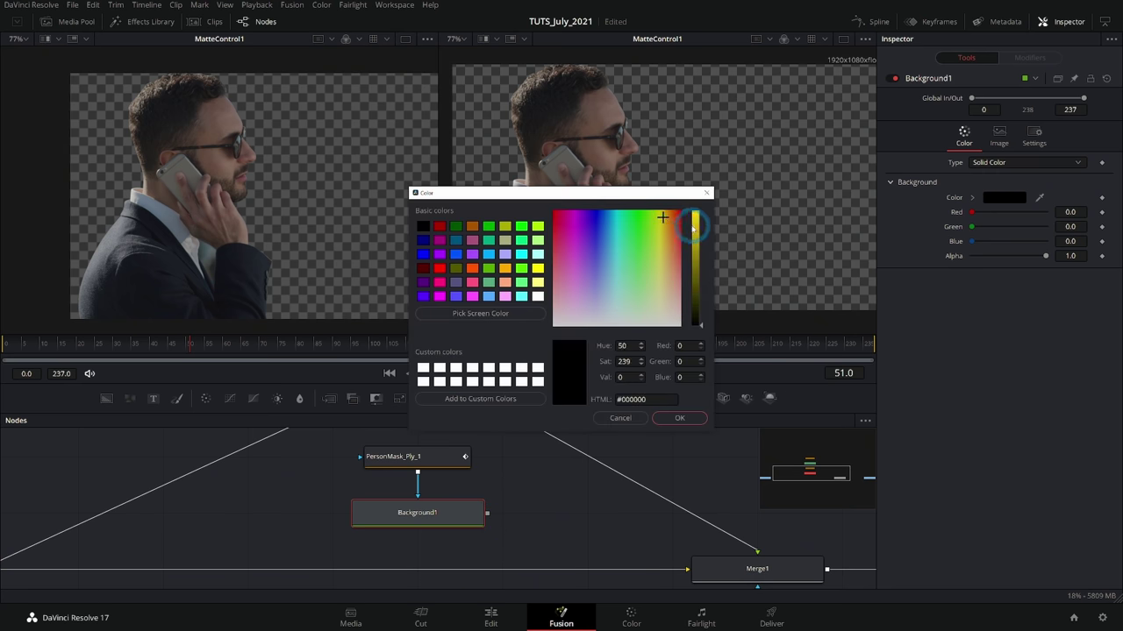
left_click(692, 227)
key("Return")
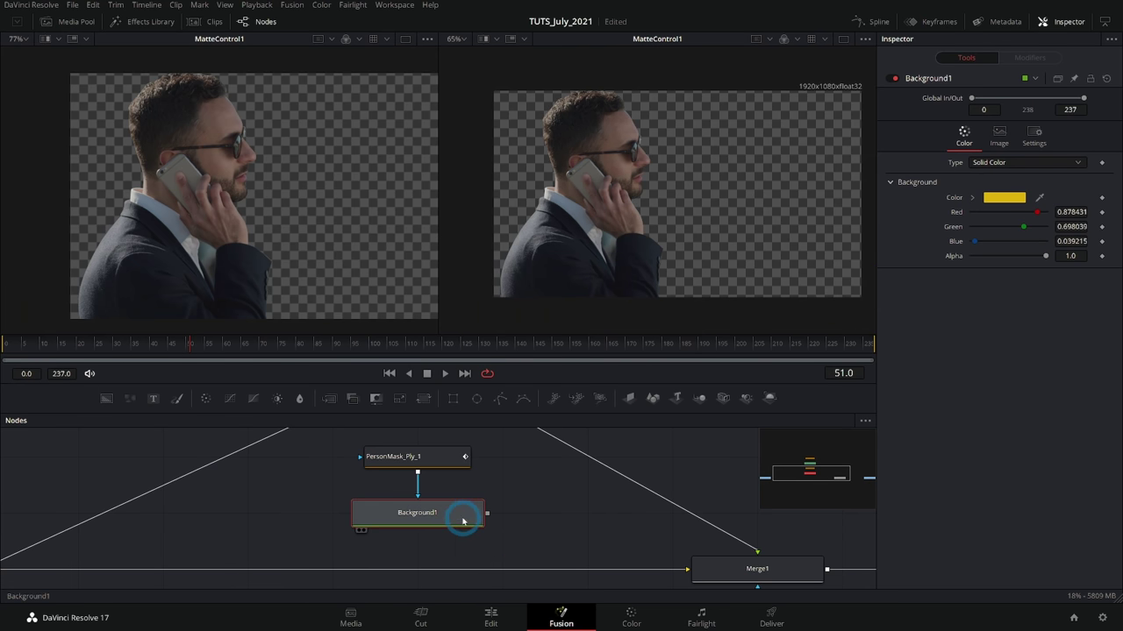
Display Background1's yellow silhouette in both viewers and enlarge it to see the edges.
left_click_drag(476, 513, 301, 231)
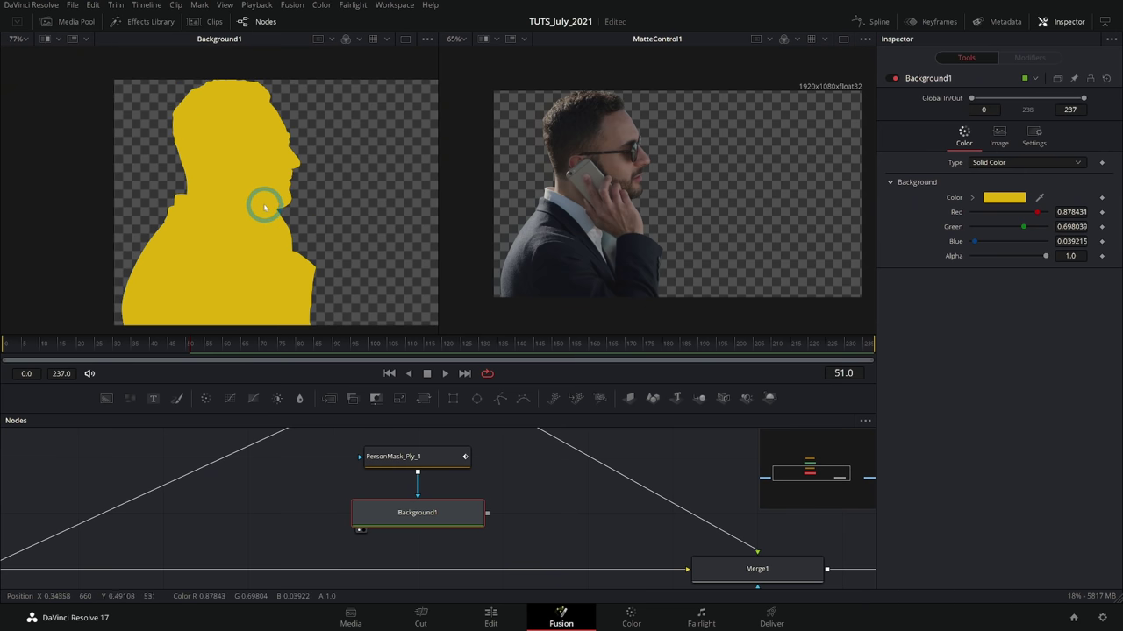
scroll(260, 206, "up", 1)
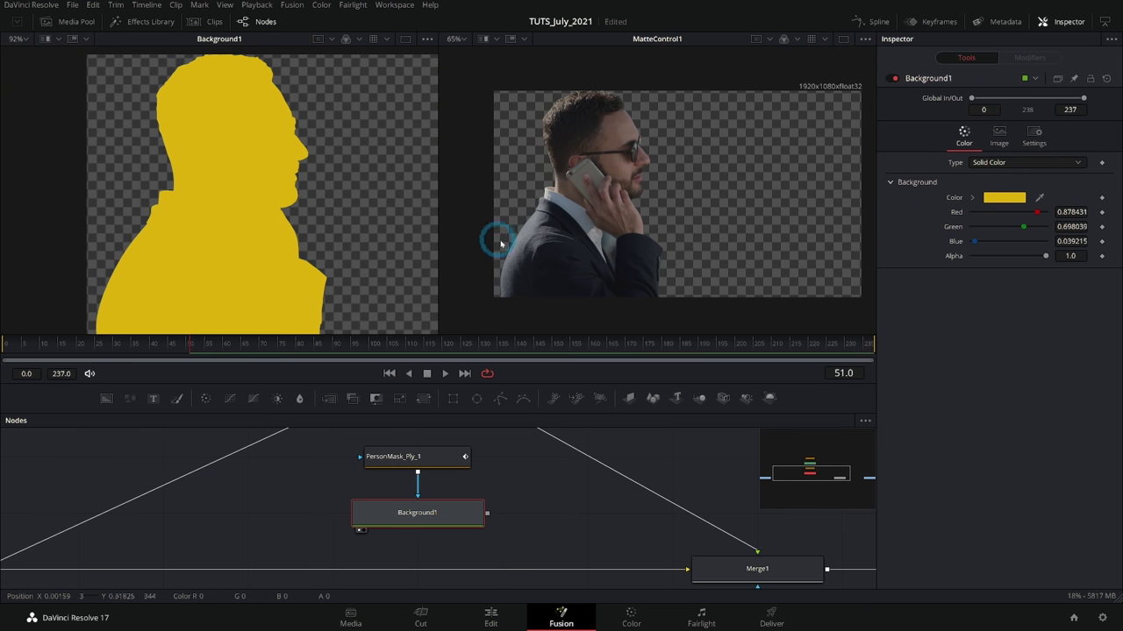
scroll(602, 217, "up", 2)
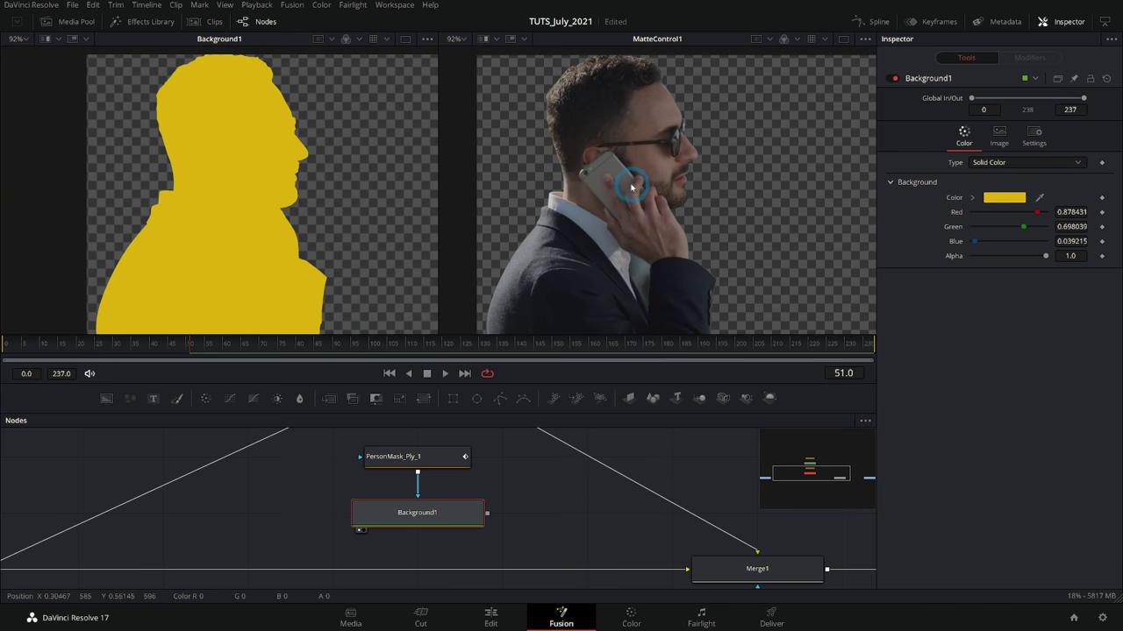
left_click(435, 474)
left_click_drag(426, 511, 739, 228)
scroll(634, 201, "up", 1)
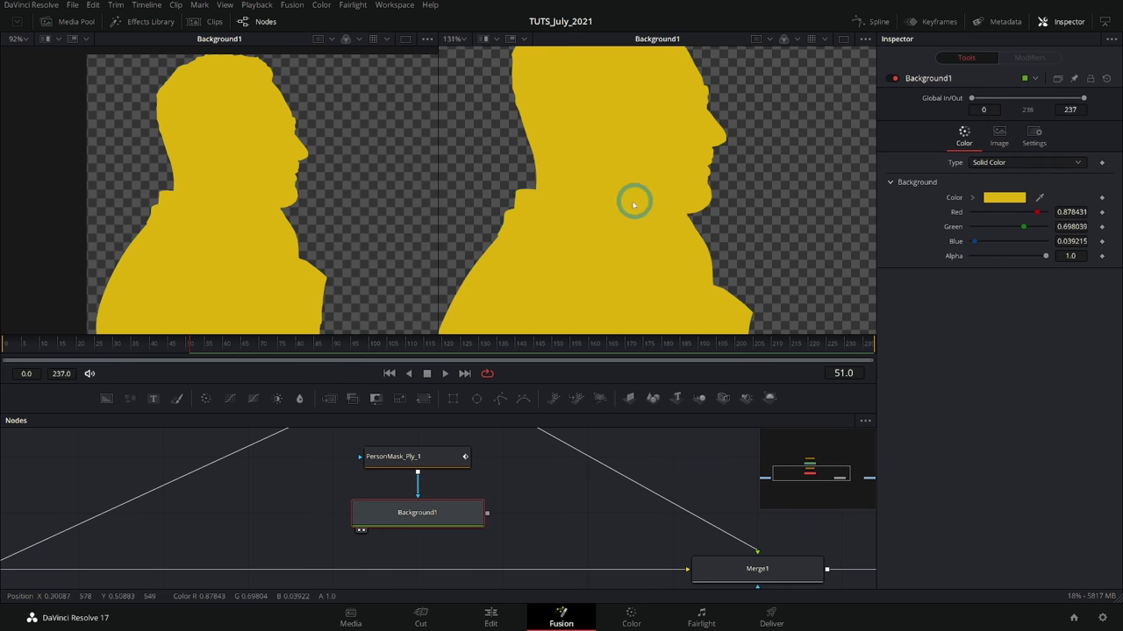
scroll(698, 215, "up", 1)
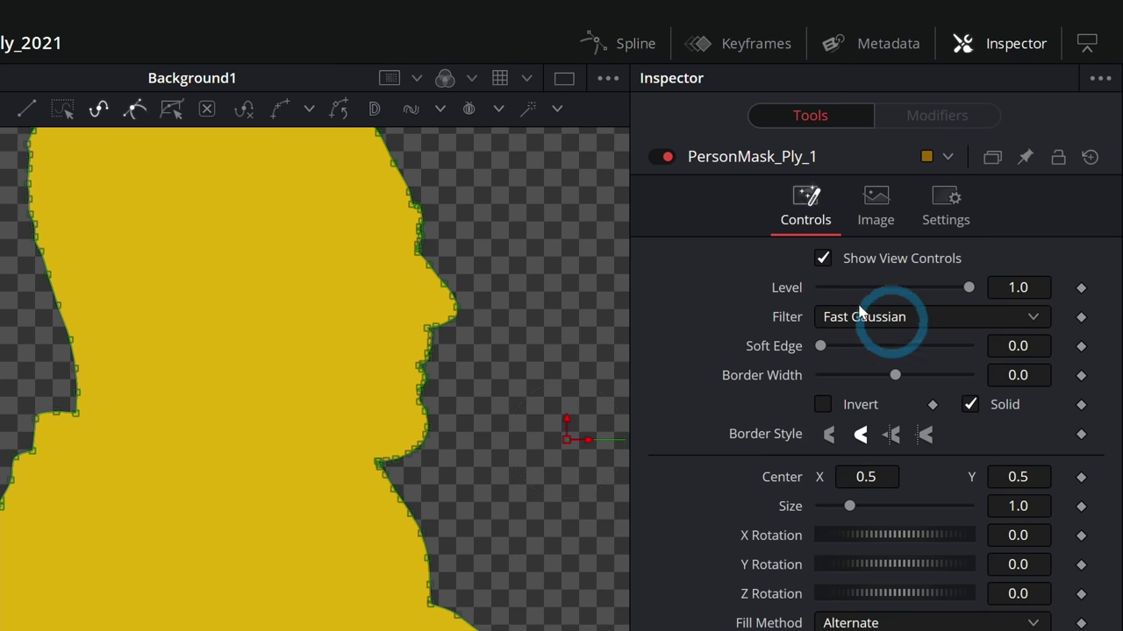
Set PersonMask_Ply_1's Border Width to 0.019 and rename the node StrokeMask.
left_click_drag(894, 375, 904, 381)
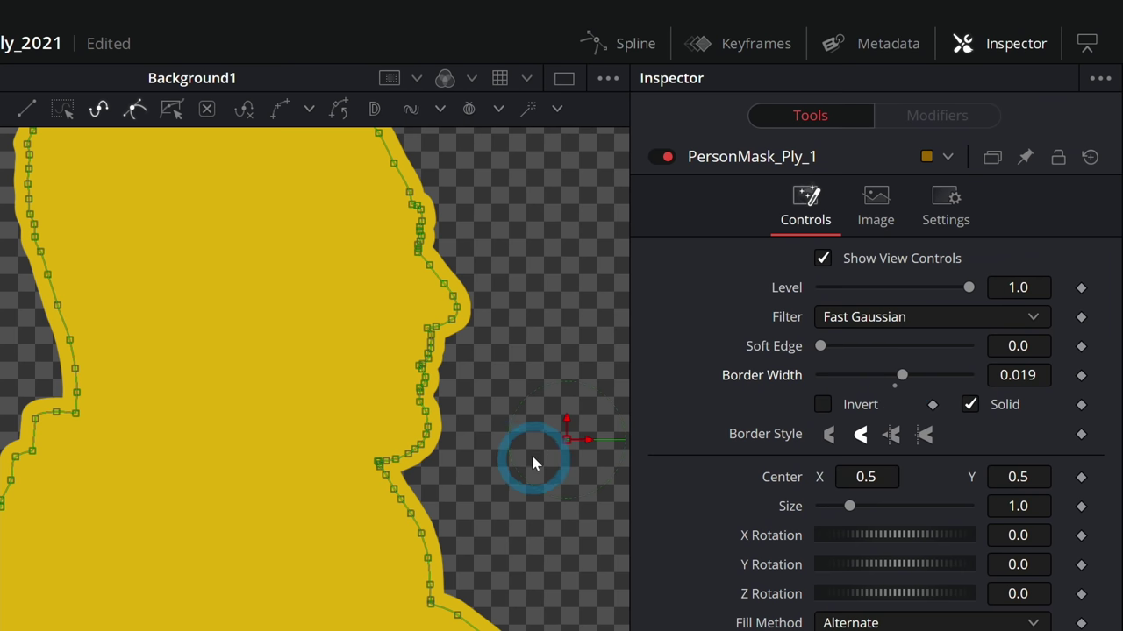
left_click_drag(428, 457, 428, 494)
left_click_drag(453, 427, 470, 373)
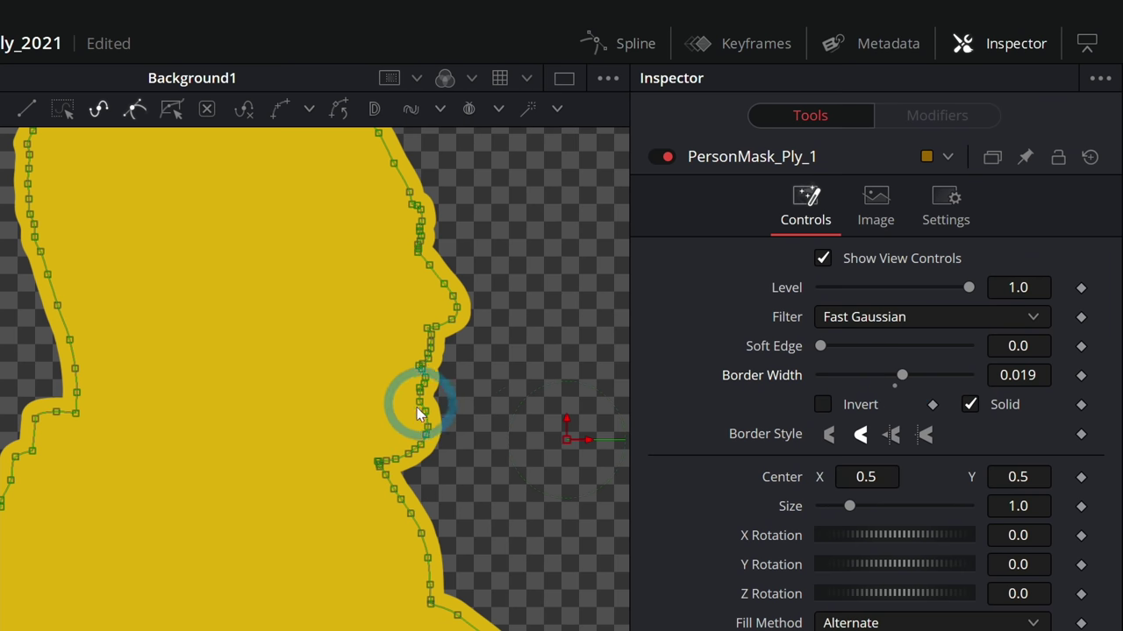
left_click(312, 295)
key("F2")
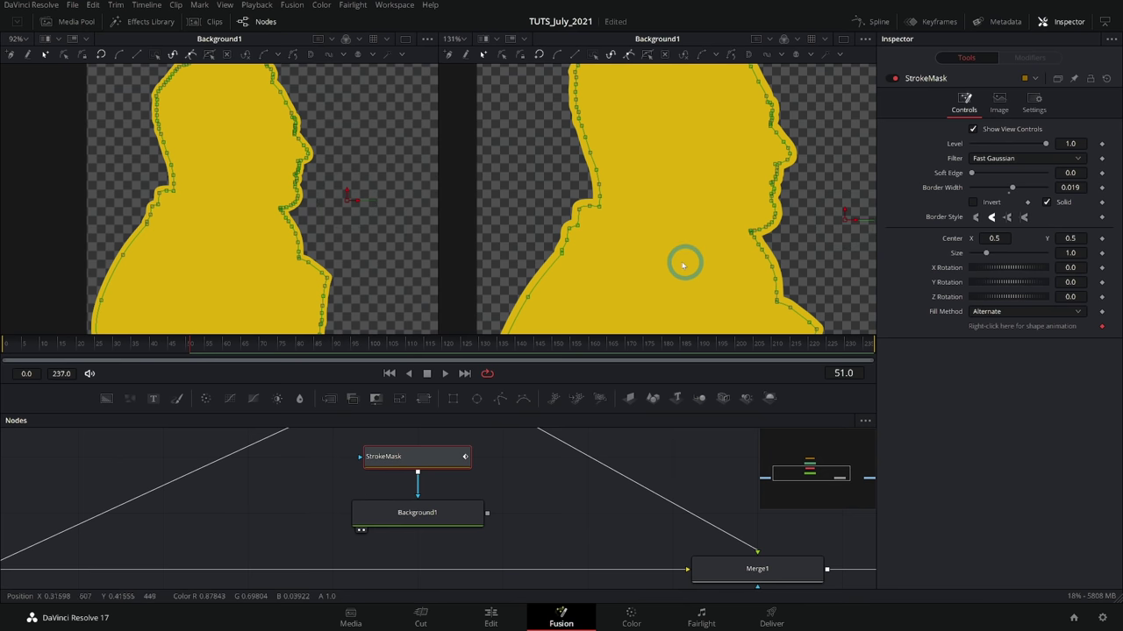
Insert a second Merge node between OrigFootage_MI and Merge1, and connect Background1 to its foreground.
scroll(677, 257, "down", 3)
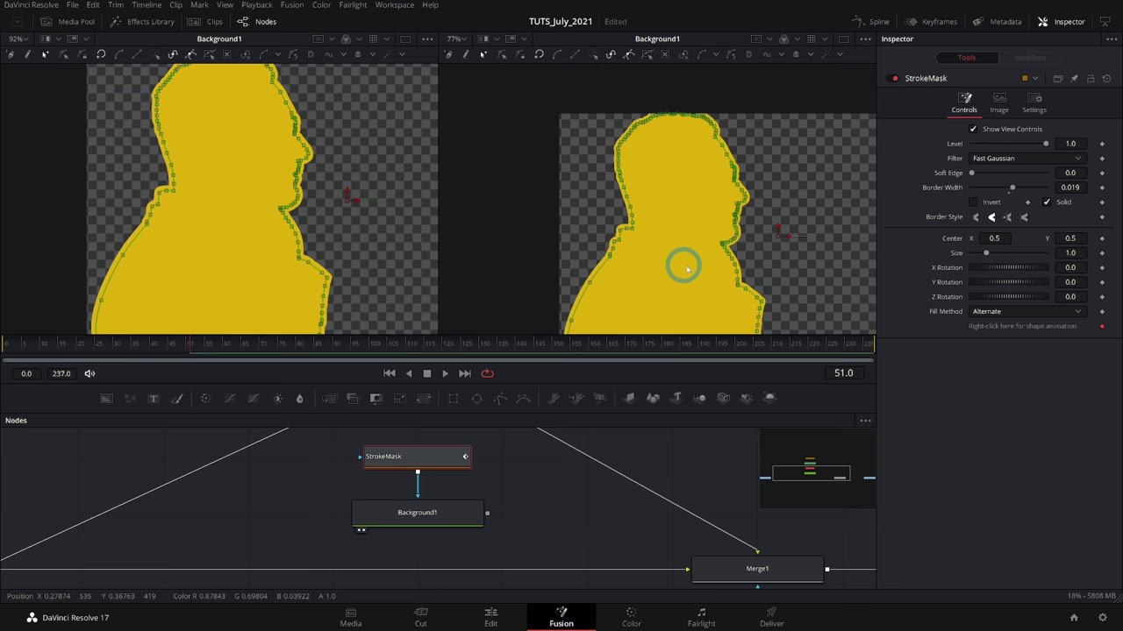
left_click(616, 237)
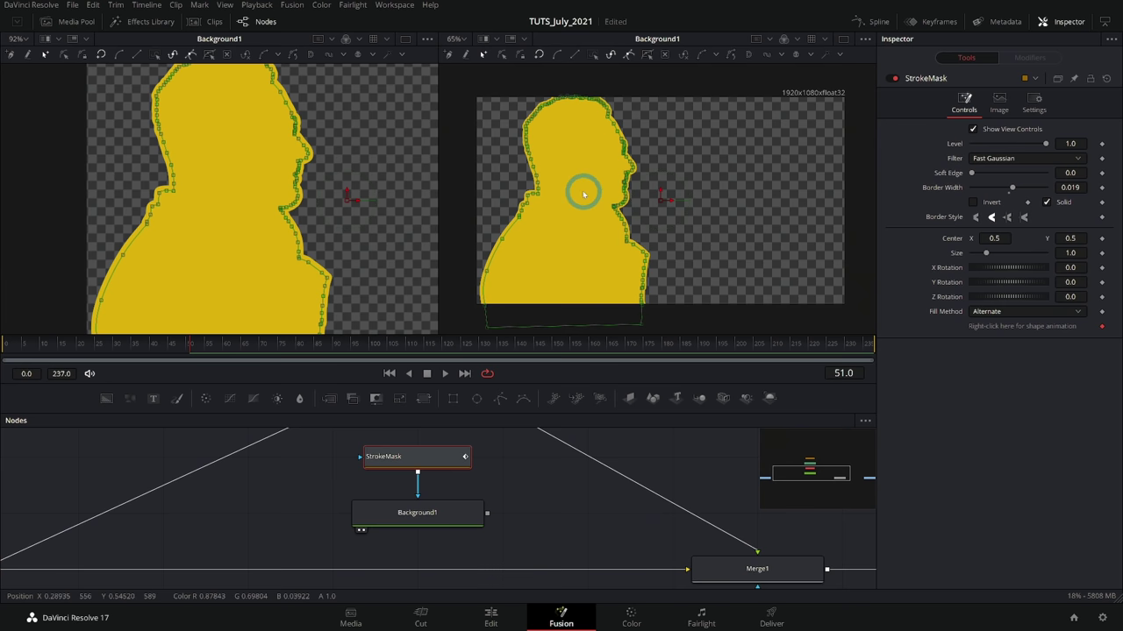
scroll(531, 507, "down", 4)
left_click_drag(538, 494, 566, 530)
left_click_drag(418, 550, 432, 535)
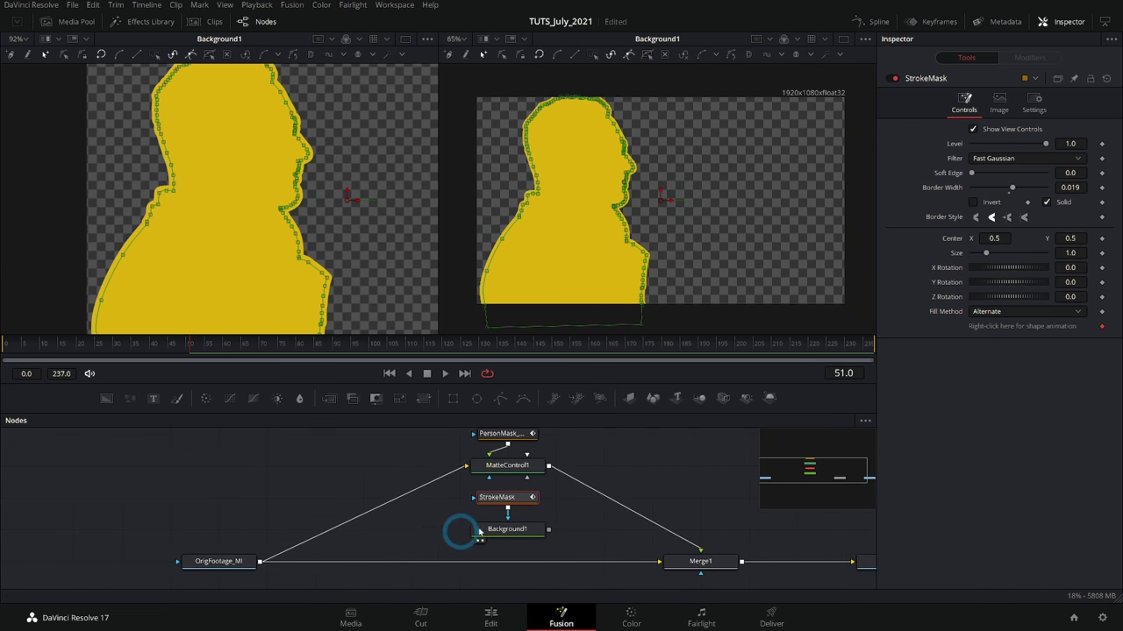
left_click(571, 544)
scroll(456, 482, "down", 1)
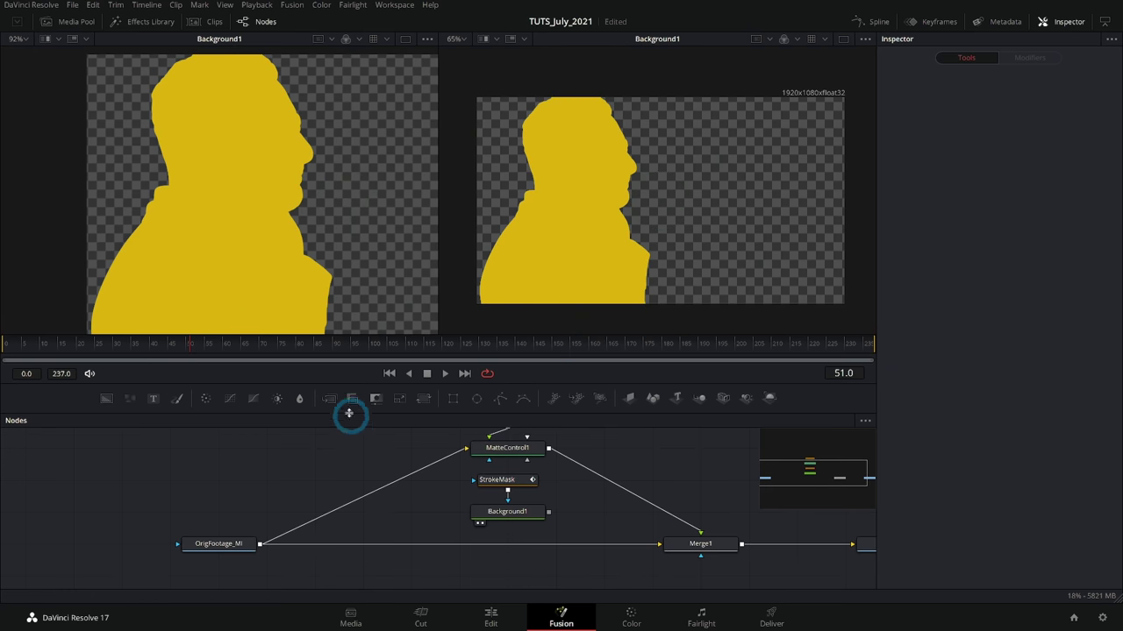
left_click_drag(335, 404, 531, 571)
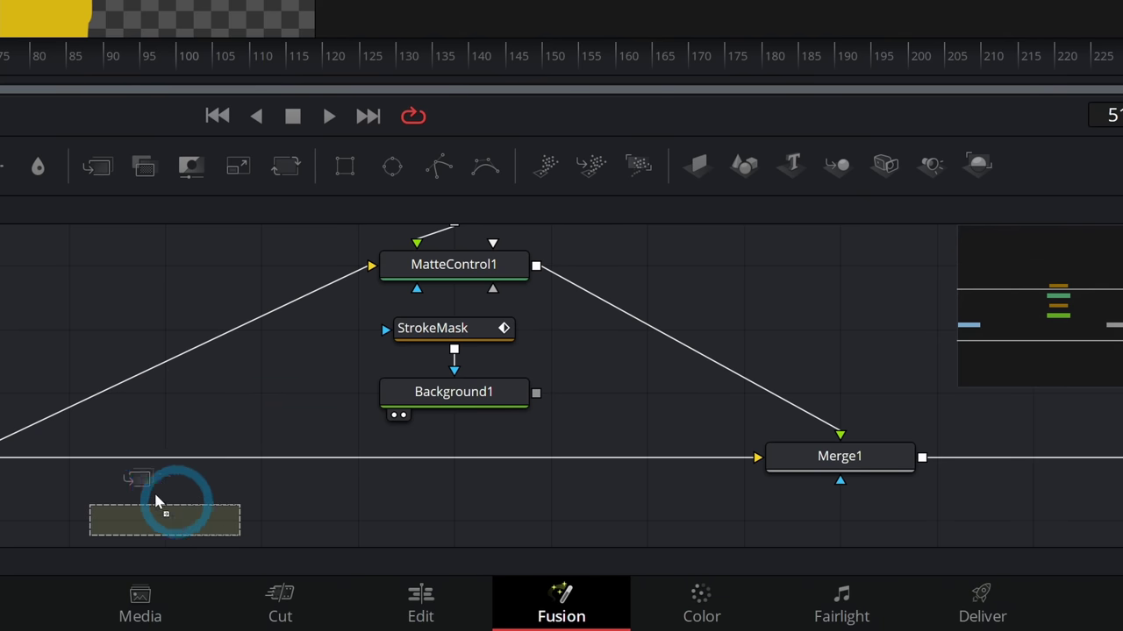
left_click_drag(501, 512, 600, 465)
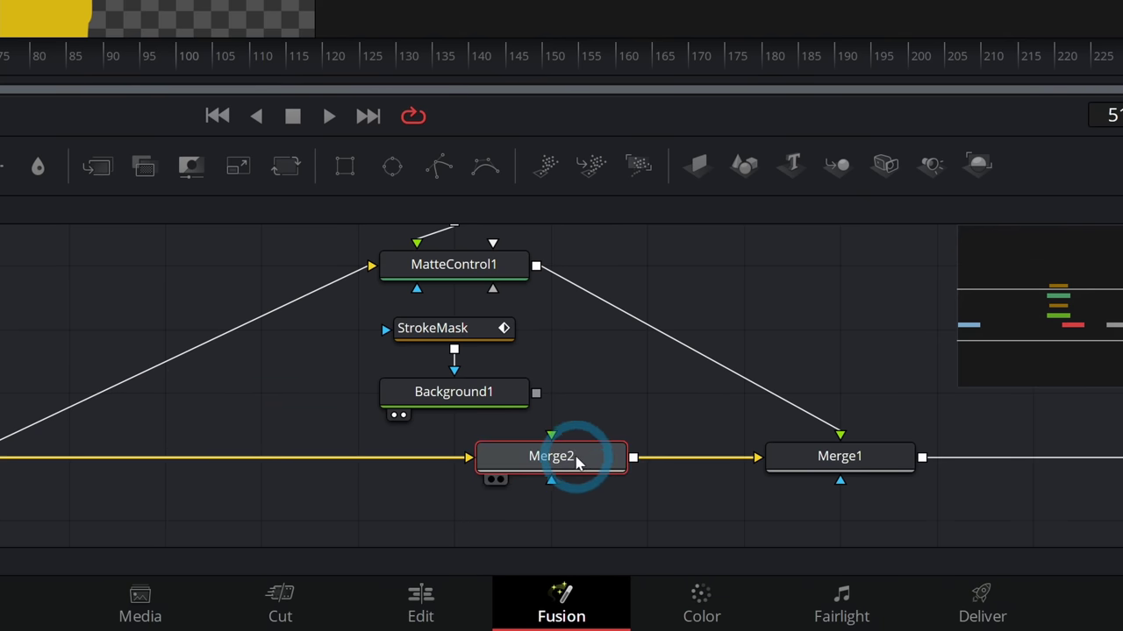
left_click_drag(535, 396, 549, 432)
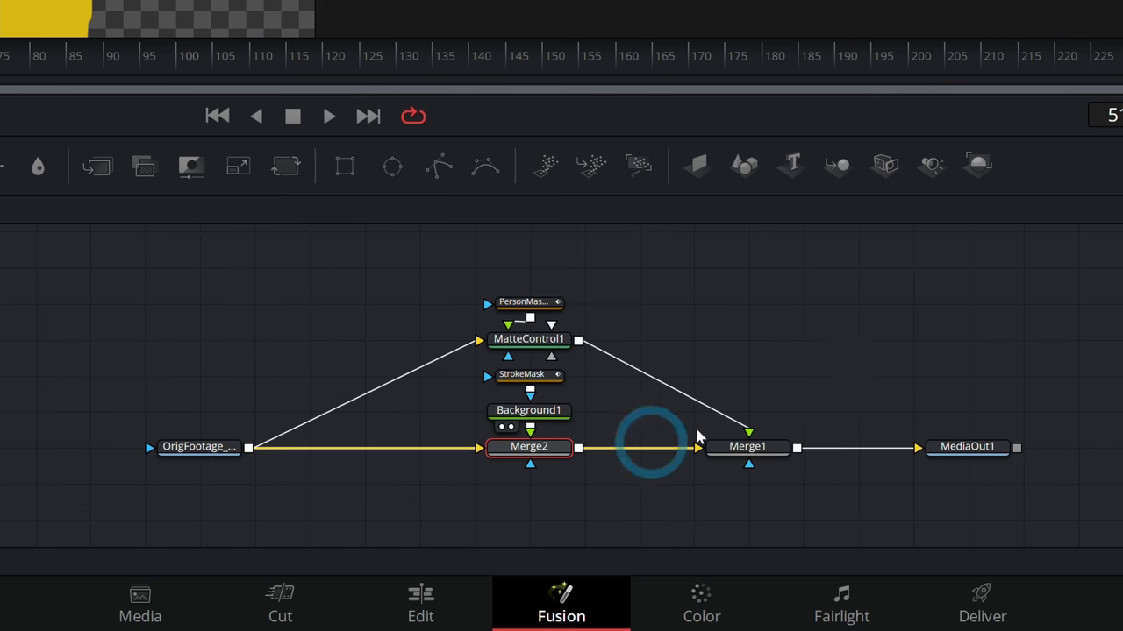
View MediaOut1 in the right viewer and enlarge the image around the outlined man.
left_click_drag(860, 376, 654, 400)
left_click(760, 471)
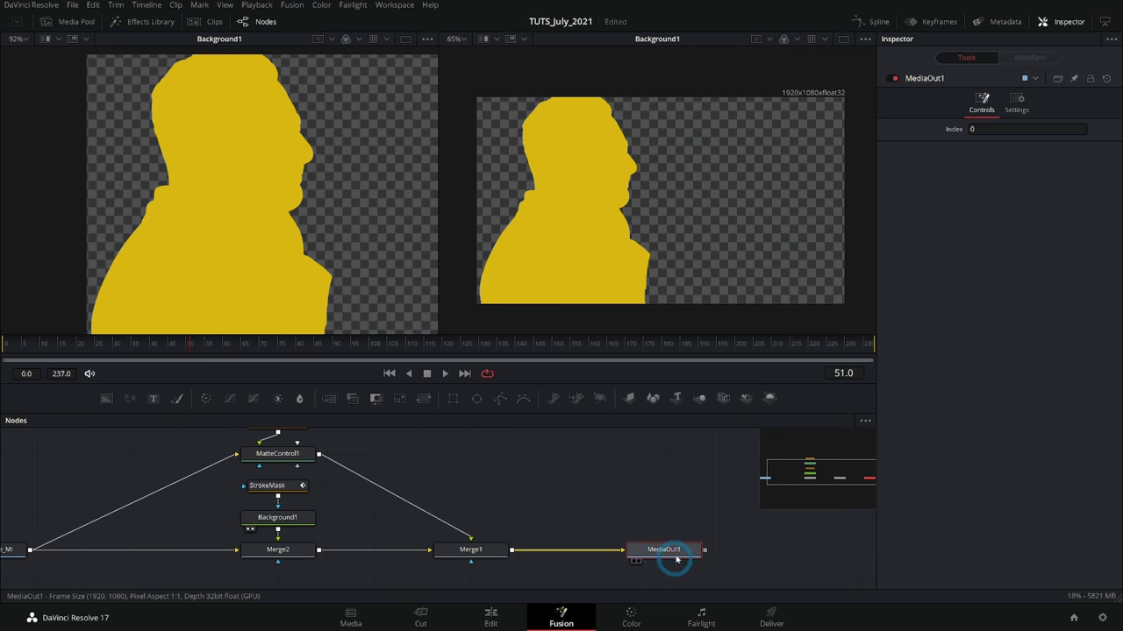
key("2")
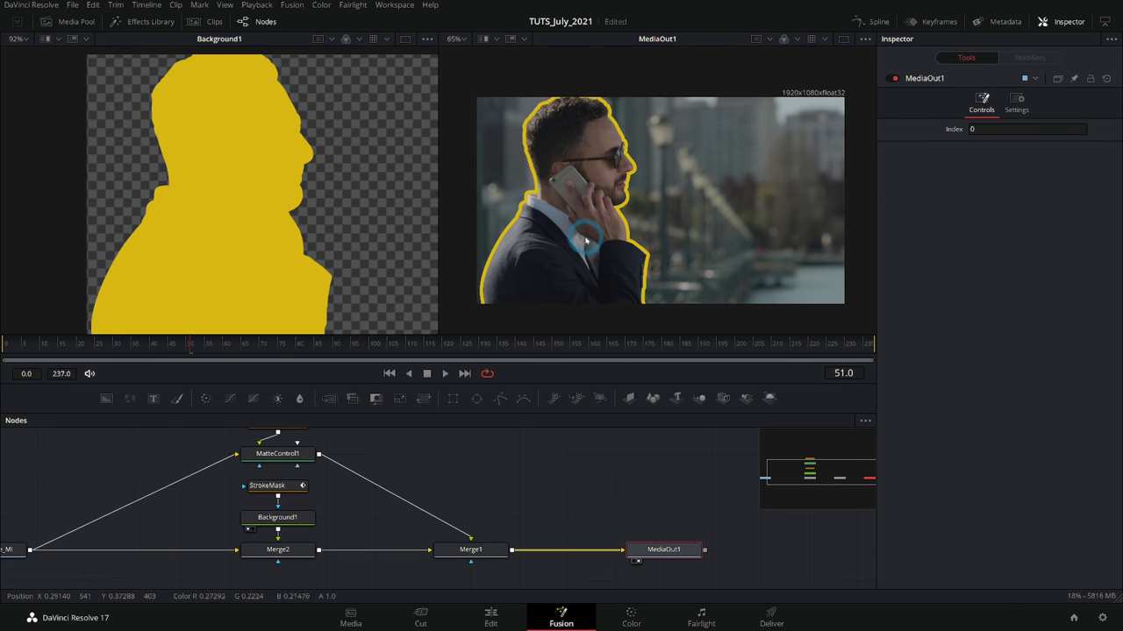
scroll(585, 242, "up", 1)
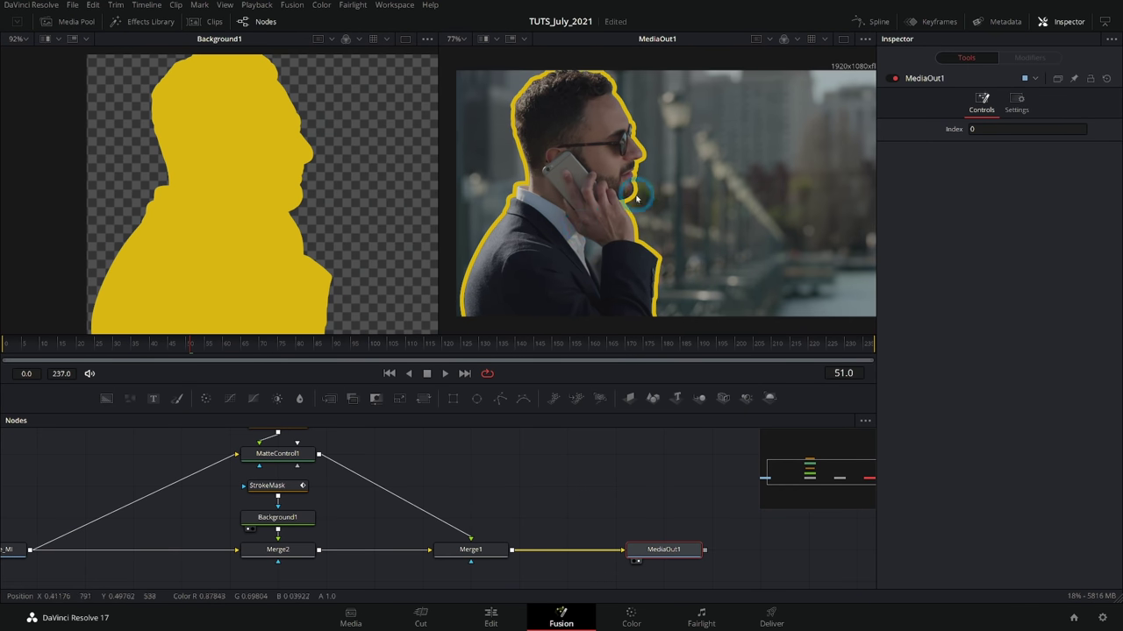
scroll(632, 193, "up", 3)
left_click_drag(619, 176, 698, 184)
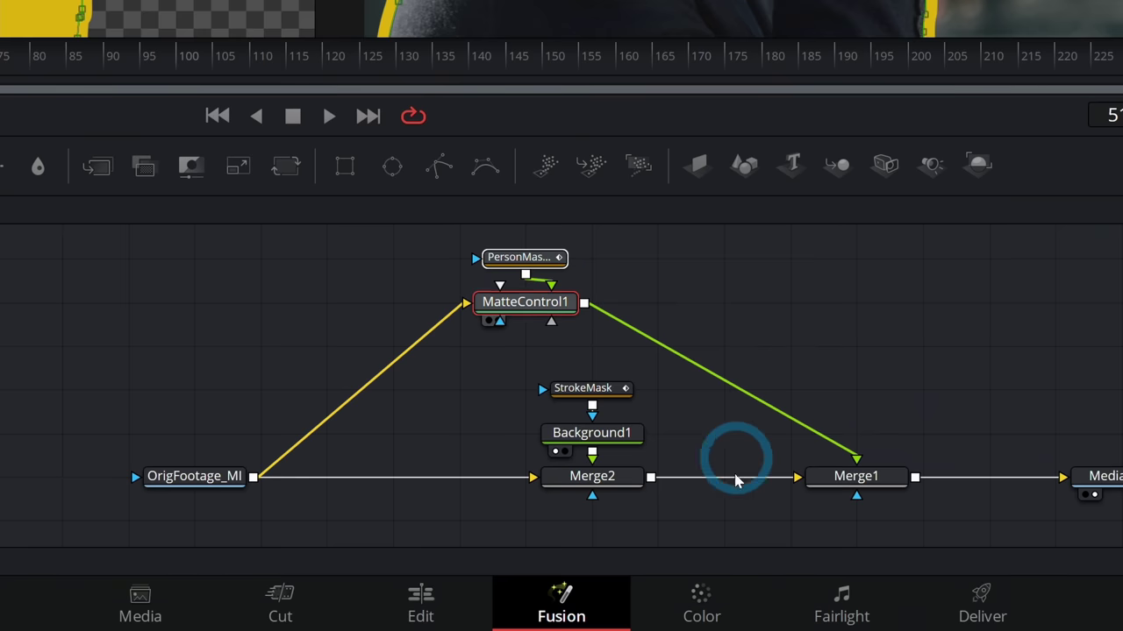
Arrange the graph in two branches, with the MatteControl1 group above the main line and the StrokeMask, Background1 and Merge2 group below.
left_click_drag(358, 579, 257, 476)
left_click_drag(557, 479, 556, 488)
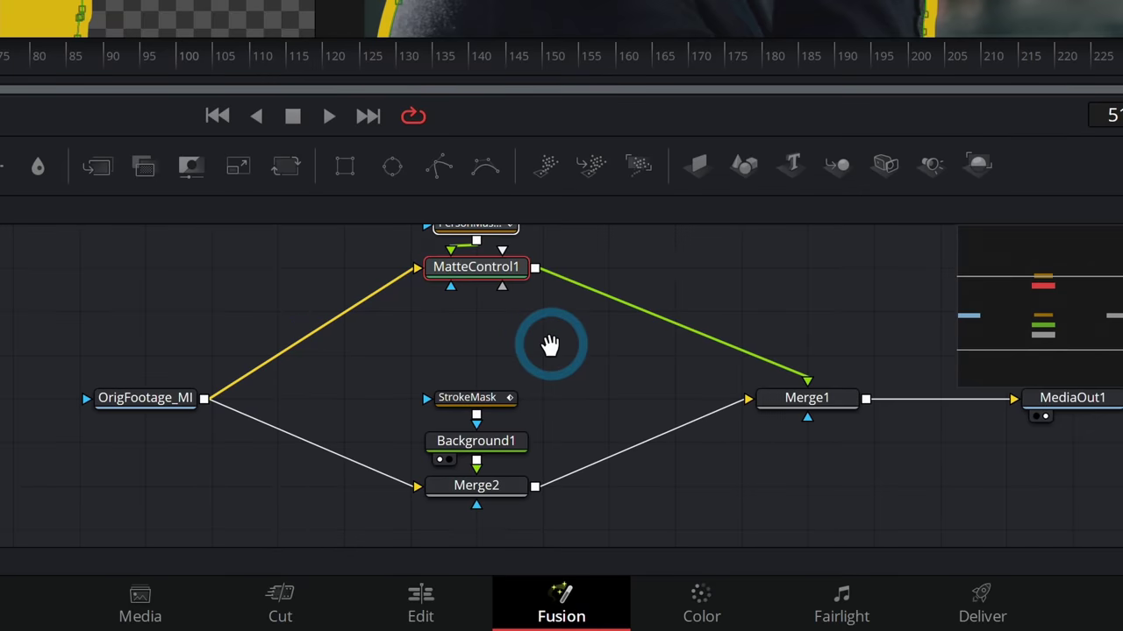
left_click_drag(550, 344, 526, 359)
Rename Background1 as Yellow_BG and Merge2 as Stroke_Mrg.
left_click(489, 463)
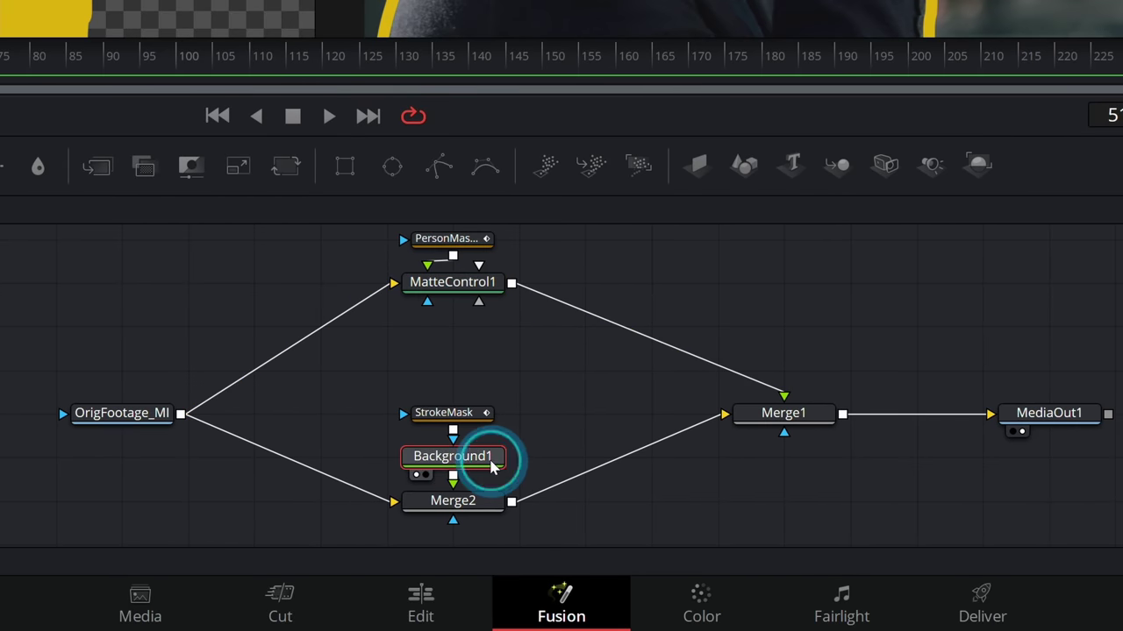
key("F2")
type("Yellow_BG")
key("Return")
left_click(469, 501)
key("F2")
type("S")
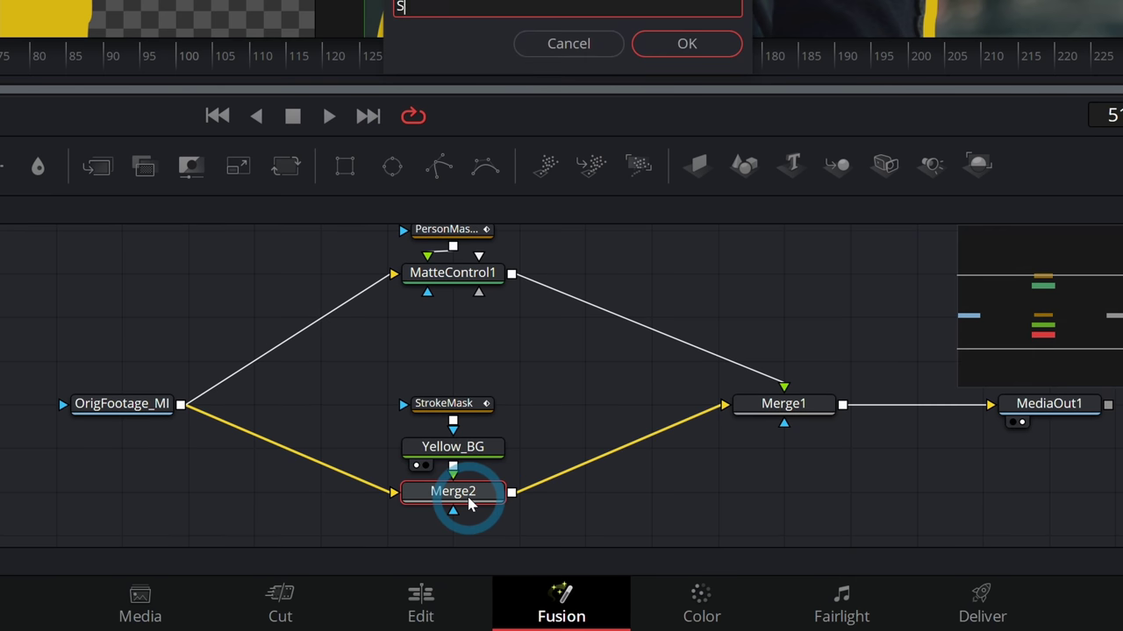
type("troke_Mrg")
key("Return")
Rename the Merge1 node, which composites the cutout over the stroke, as FG_Mrg.
left_click(798, 411)
key("F2")
type("G")
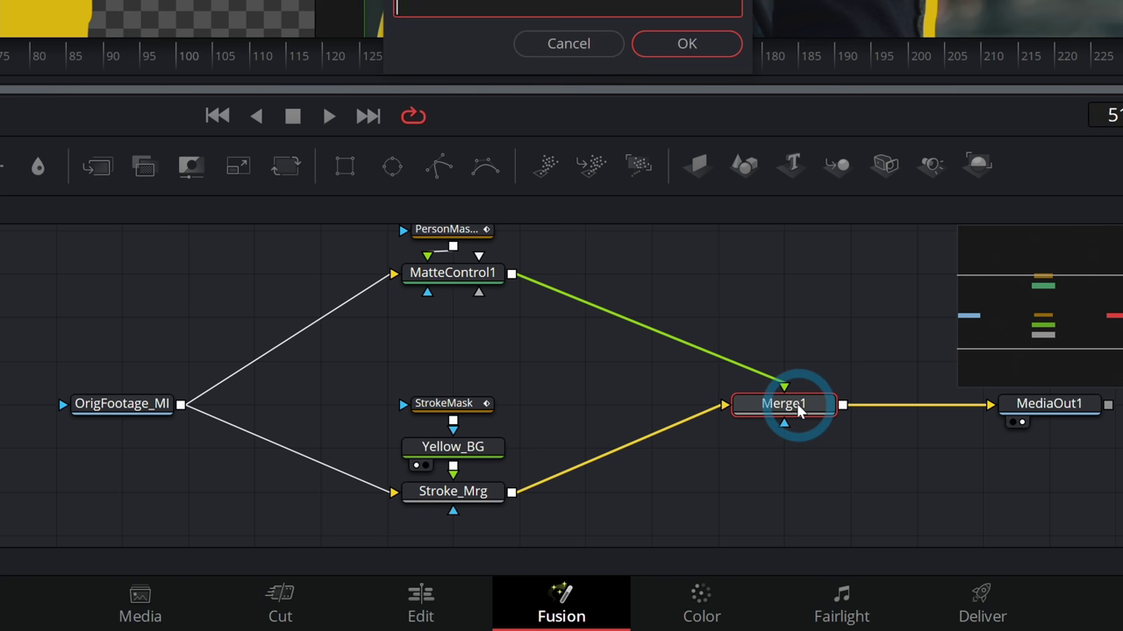
type("G_Mrg")
key("Return")
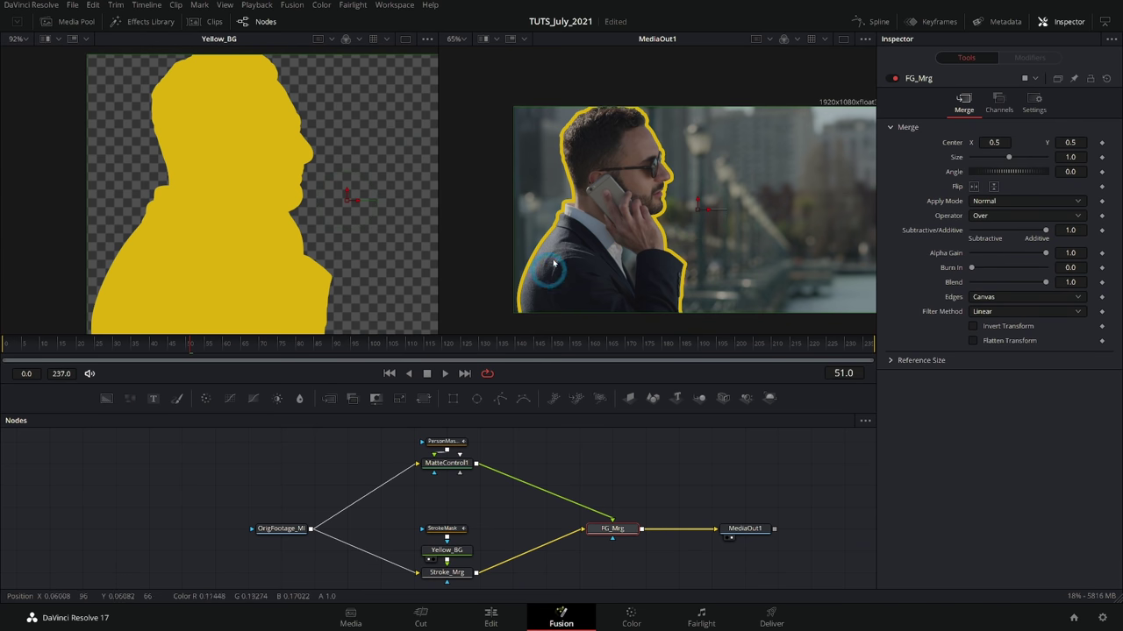
Inspect the yellow stroke around the man up close in MediaOut1, with and without StrokeMask's mask path displayed.
left_click(698, 287)
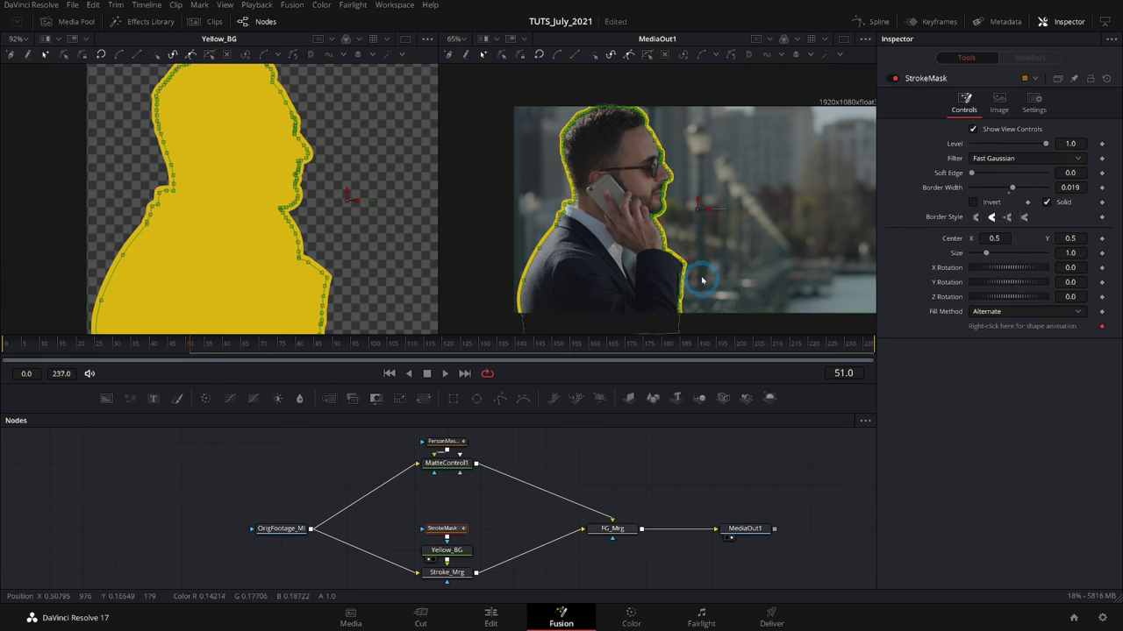
scroll(623, 259, "up", 2)
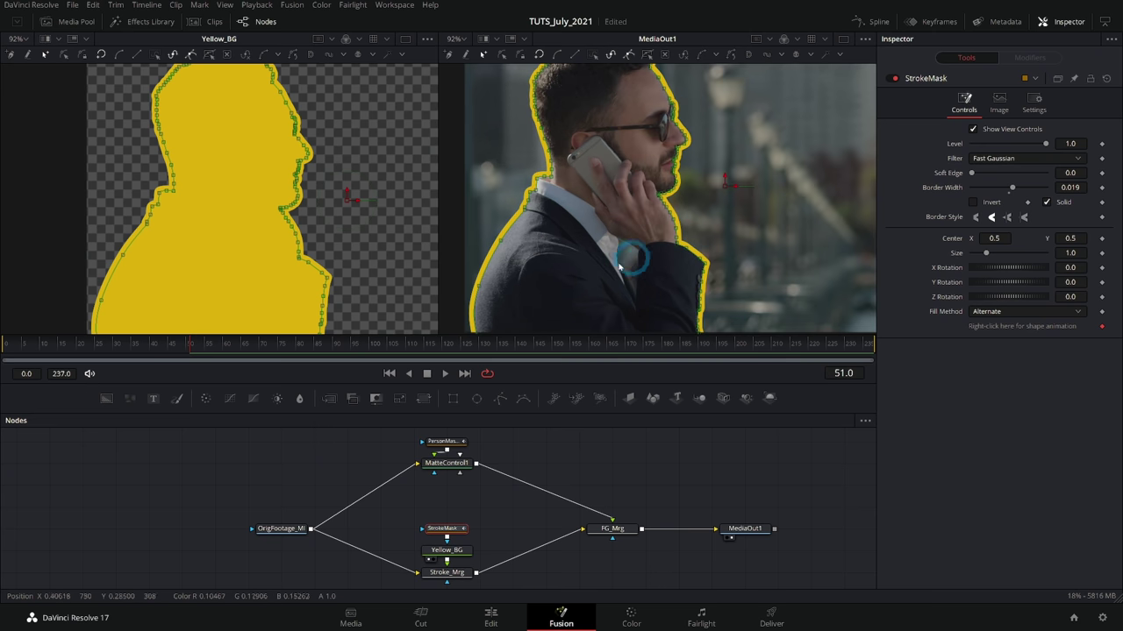
left_click(642, 564)
left_click_drag(641, 564, 600, 470)
left_click_drag(598, 519, 604, 493)
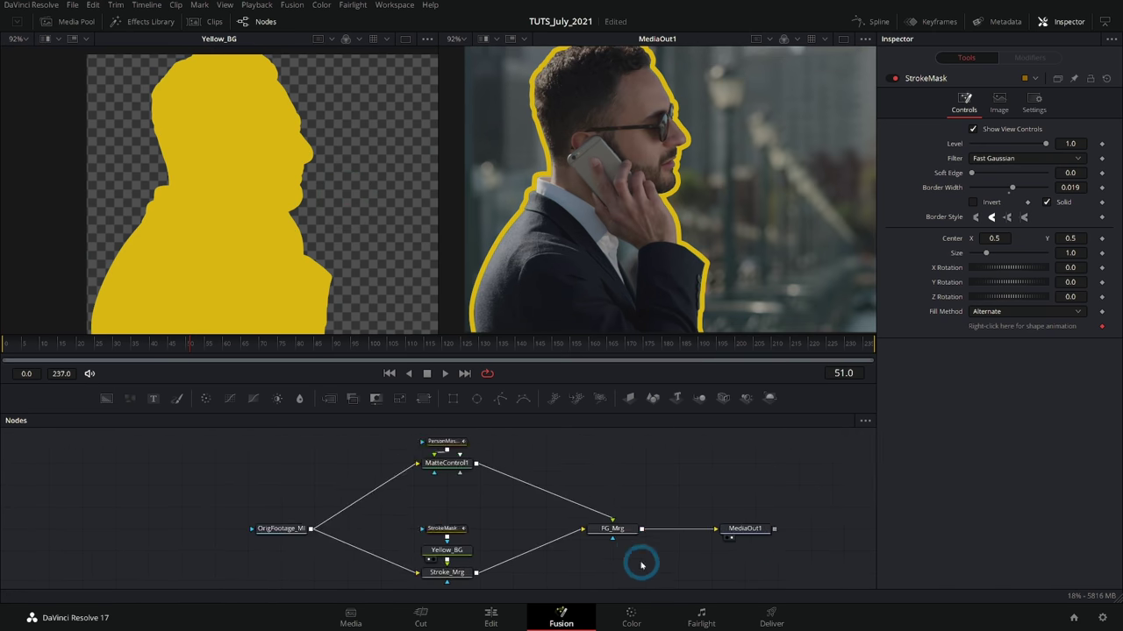
Add a Background node below the main graph, show it in the first viewer, and connect a Paint node to its output.
left_click_drag(641, 567, 600, 468)
left_click_drag(588, 521, 597, 496)
left_click_drag(107, 400, 426, 512)
key("1")
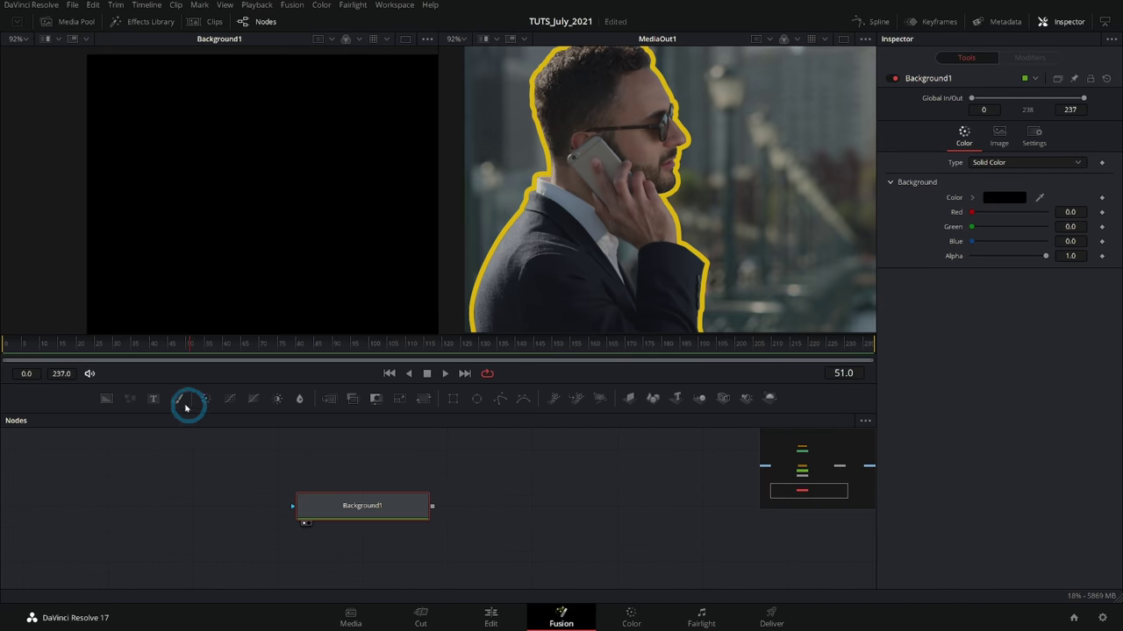
left_click_drag(177, 399, 528, 500)
mouse_move(430, 506)
left_mouse_down()
mouse_move(448, 471)
mouse_move(460, 536)
mouse_move(553, 510)
left_mouse_up()
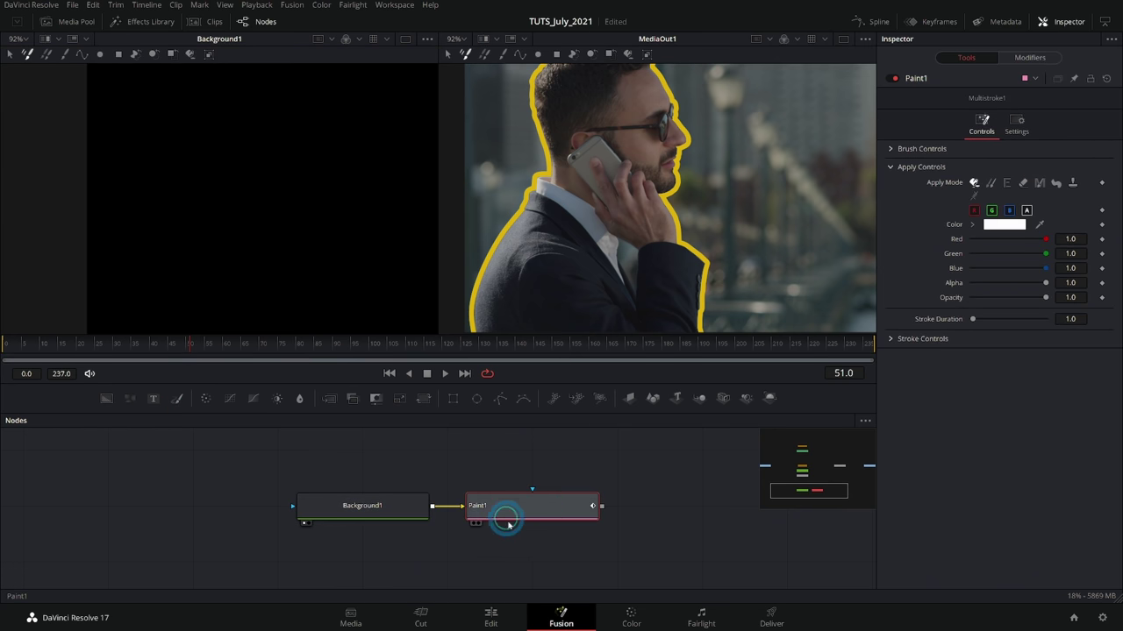
Trace the man's yellow outline in MediaOut1 with a Paint polyline stroke, from his back over the head and down to below the frame.
scroll(363, 257, "down", 3)
left_click_drag(363, 258, 265, 257)
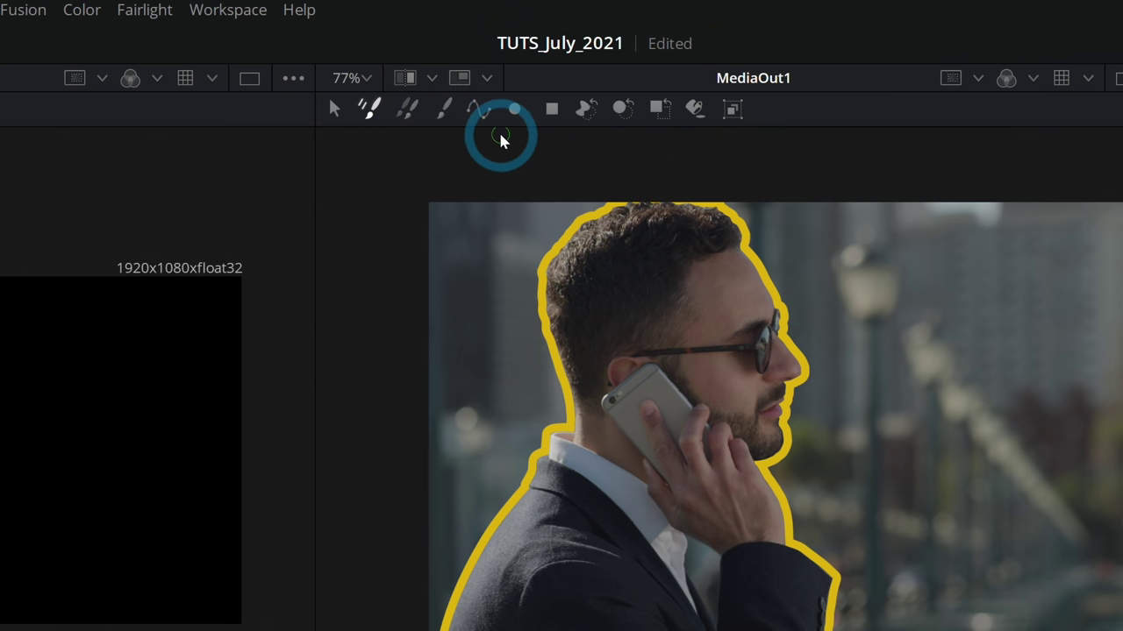
left_click(485, 122)
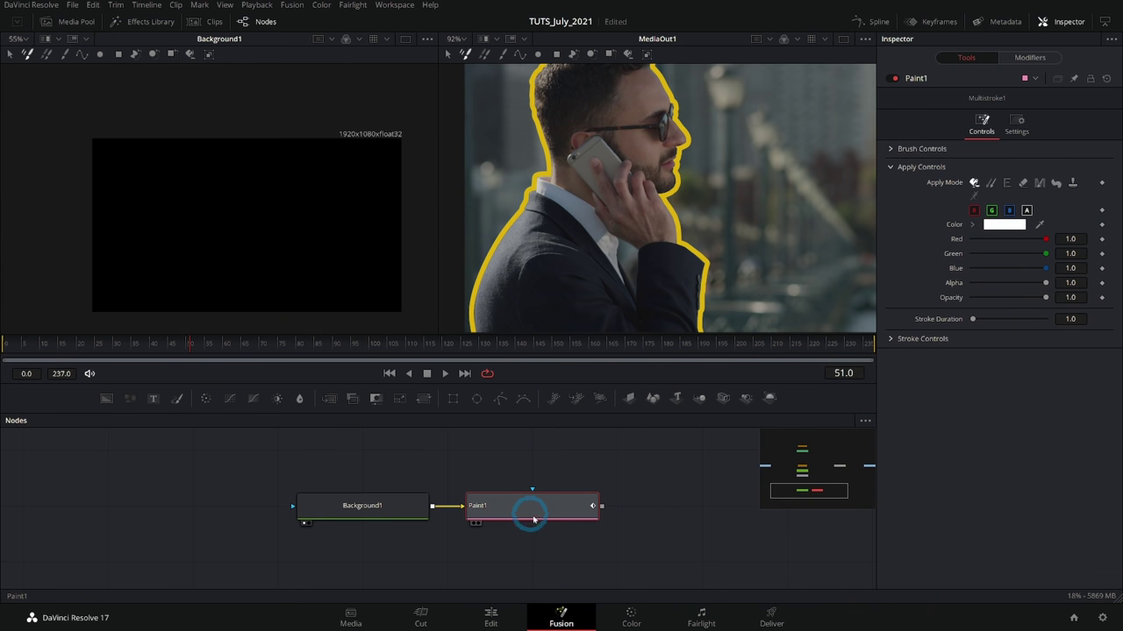
left_click(520, 54)
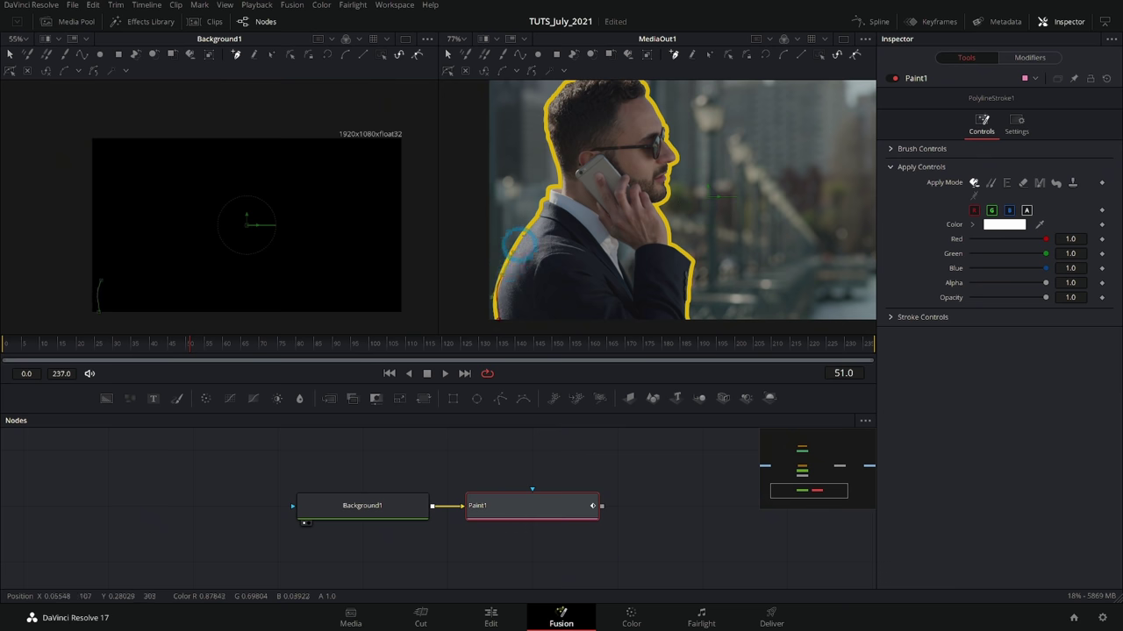
left_click(546, 153)
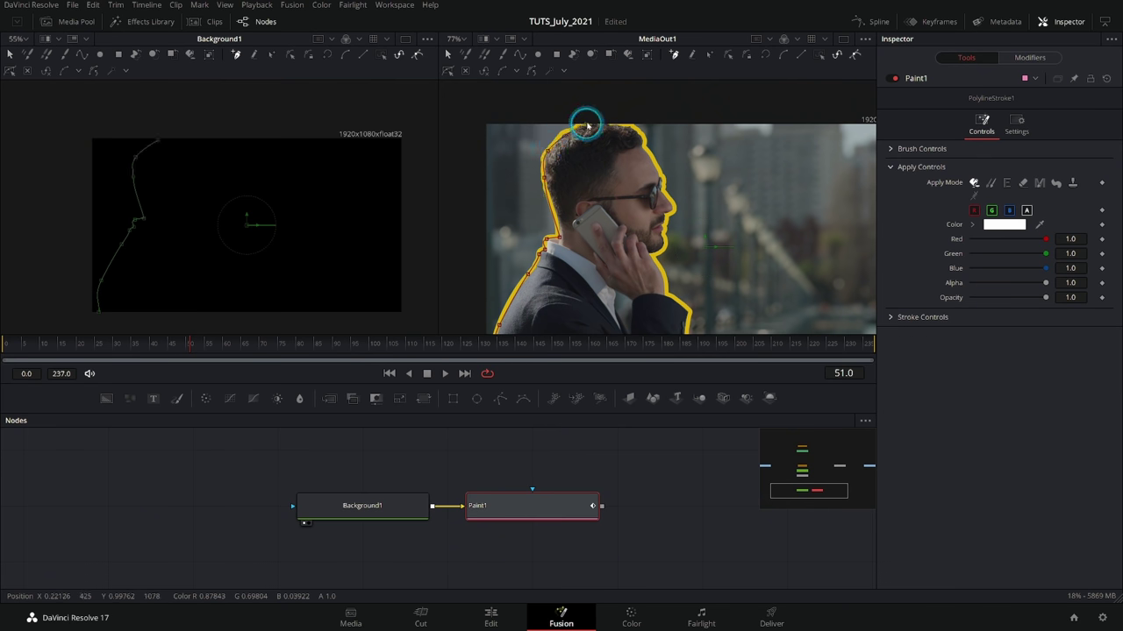
left_click(616, 126)
left_click(645, 149)
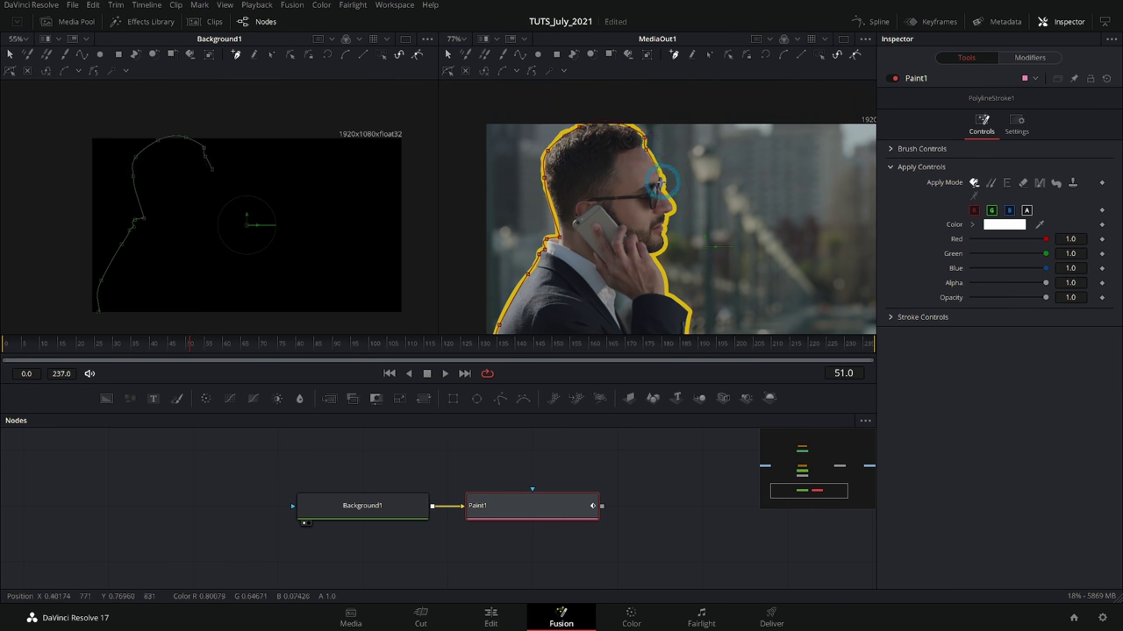
scroll(661, 217, "down", 4)
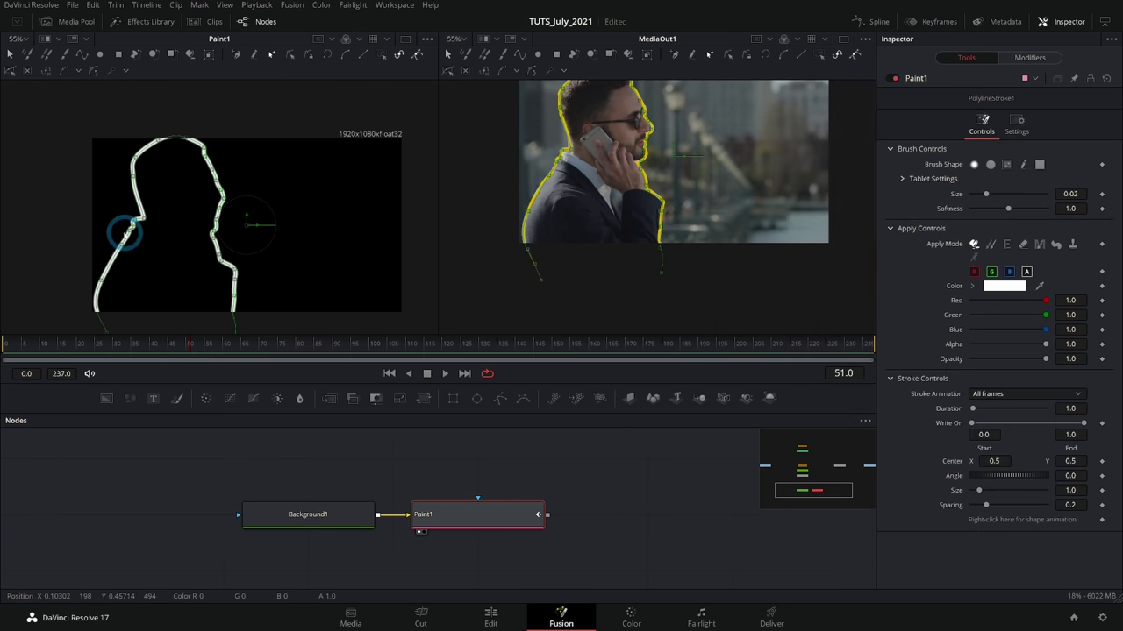
Set the polyline stroke's brush size to 0.0449 and softness to 0.032 for a thick, hard-edged line.
scroll(333, 281, "up", 4)
left_click_drag(378, 212, 357, 265)
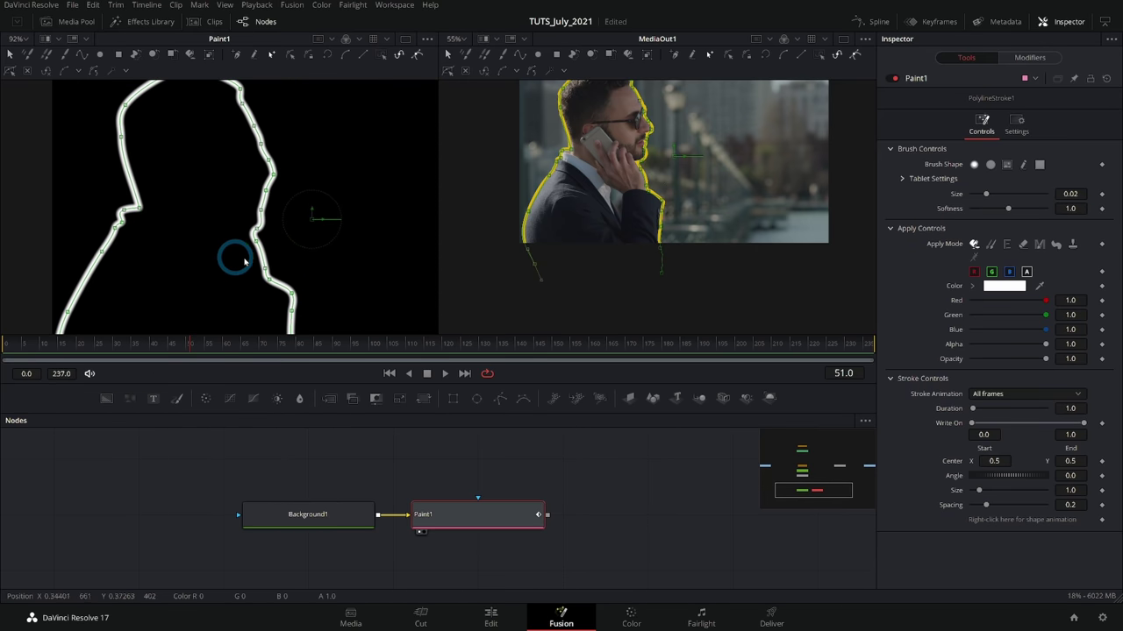
scroll(211, 261, "up", 1)
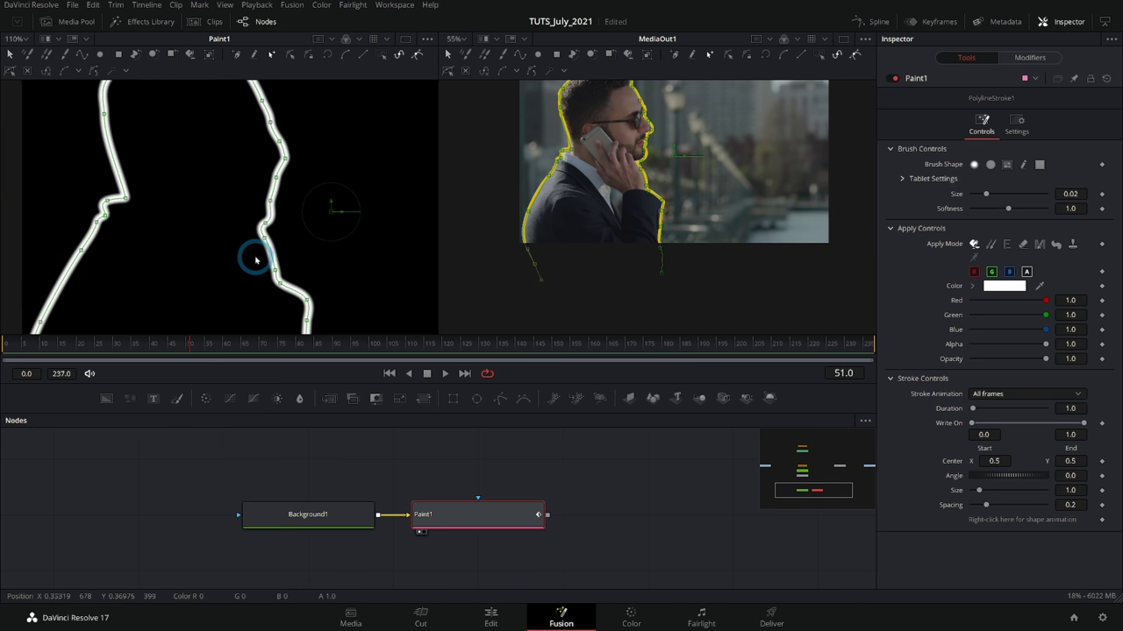
scroll(655, 287, "up", 2)
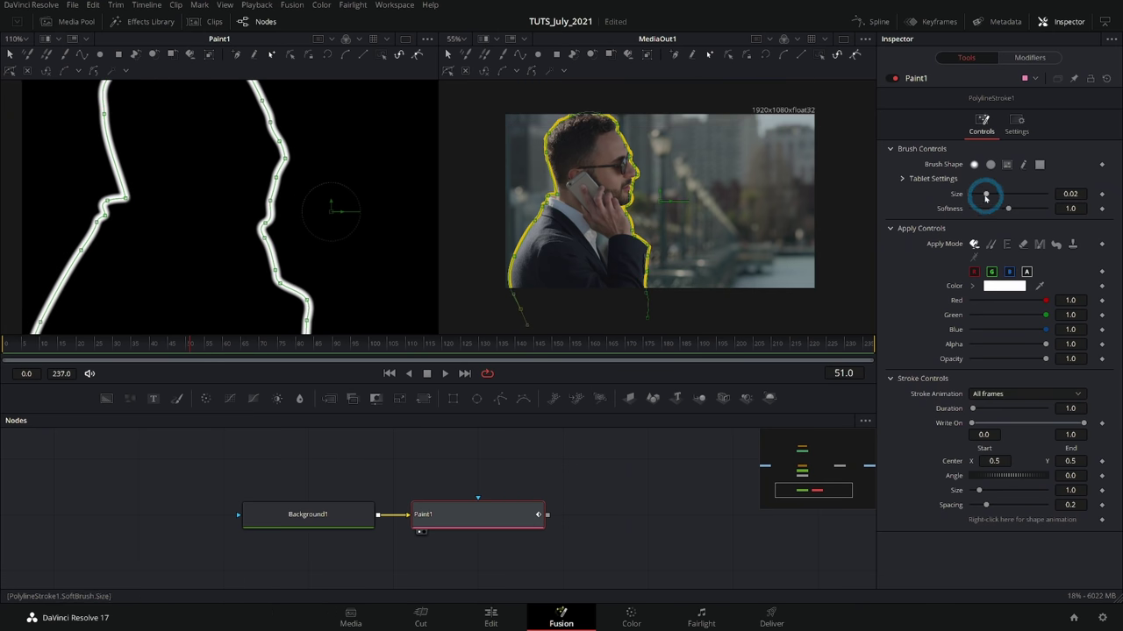
mouse_move(986, 197)
left_mouse_down()
mouse_move(1024, 194)
mouse_move(978, 210)
left_mouse_up()
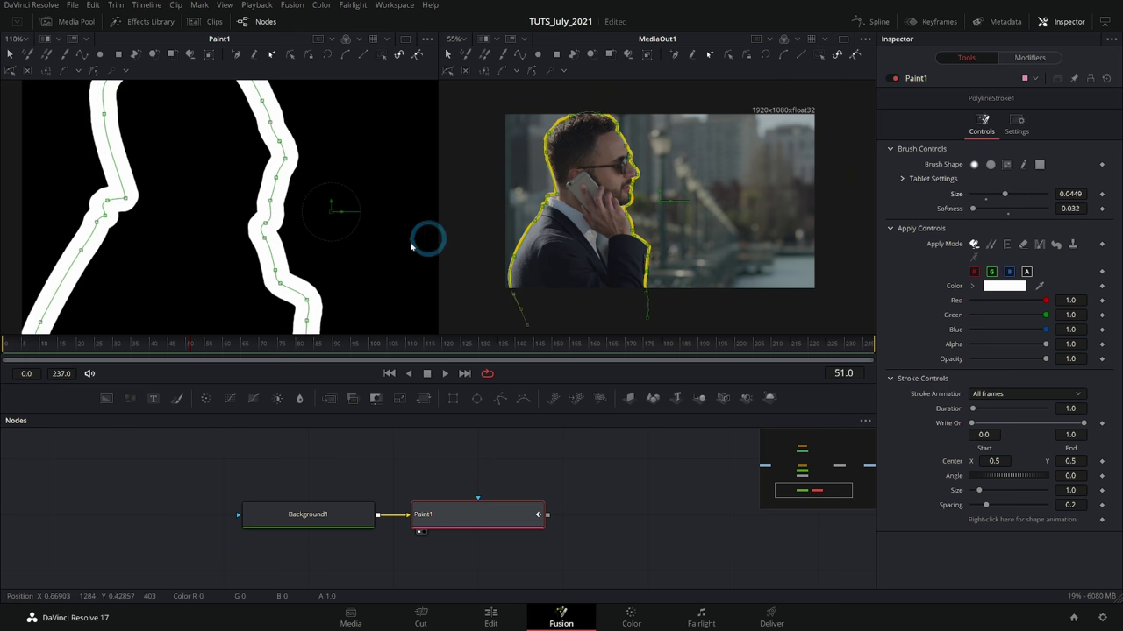
scroll(411, 247, "down", 4)
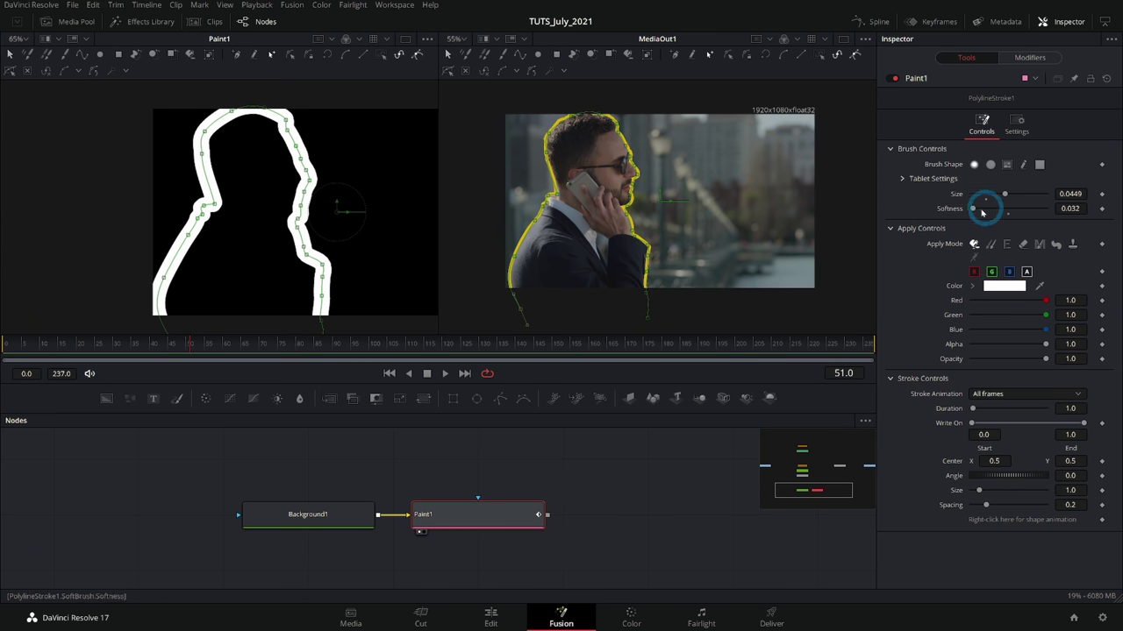
Examine how the polyline stroke's Write On end value draws the line around the man, leaving it at 1.0.
left_click(912, 384)
left_click(904, 384)
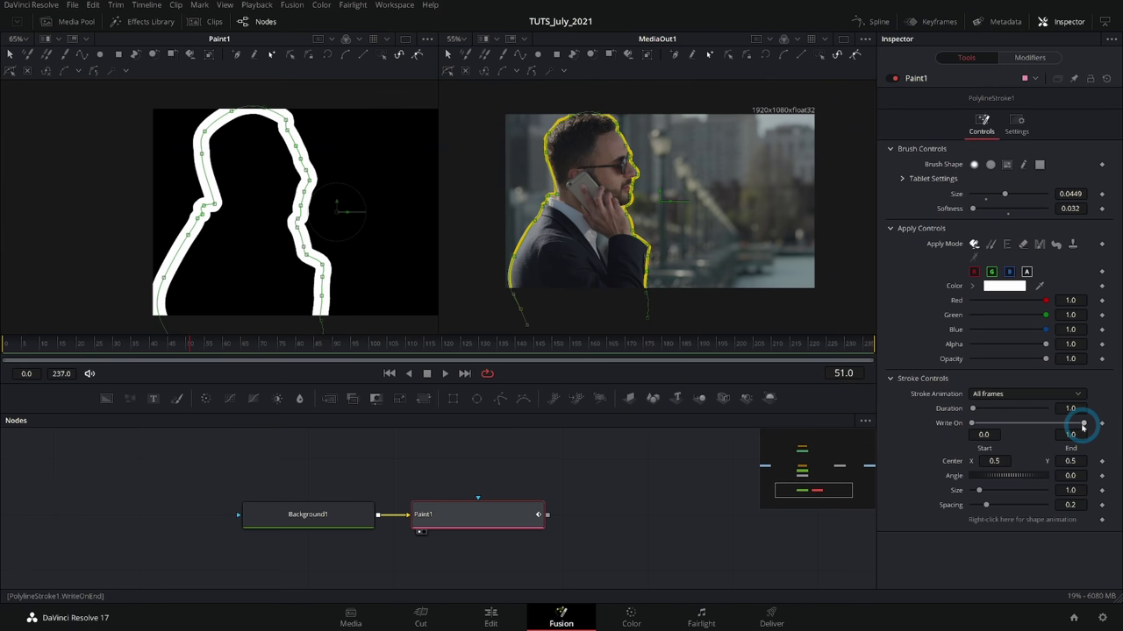
mouse_move(1083, 426)
left_mouse_down()
mouse_move(968, 426)
mouse_move(1088, 424)
left_mouse_up()
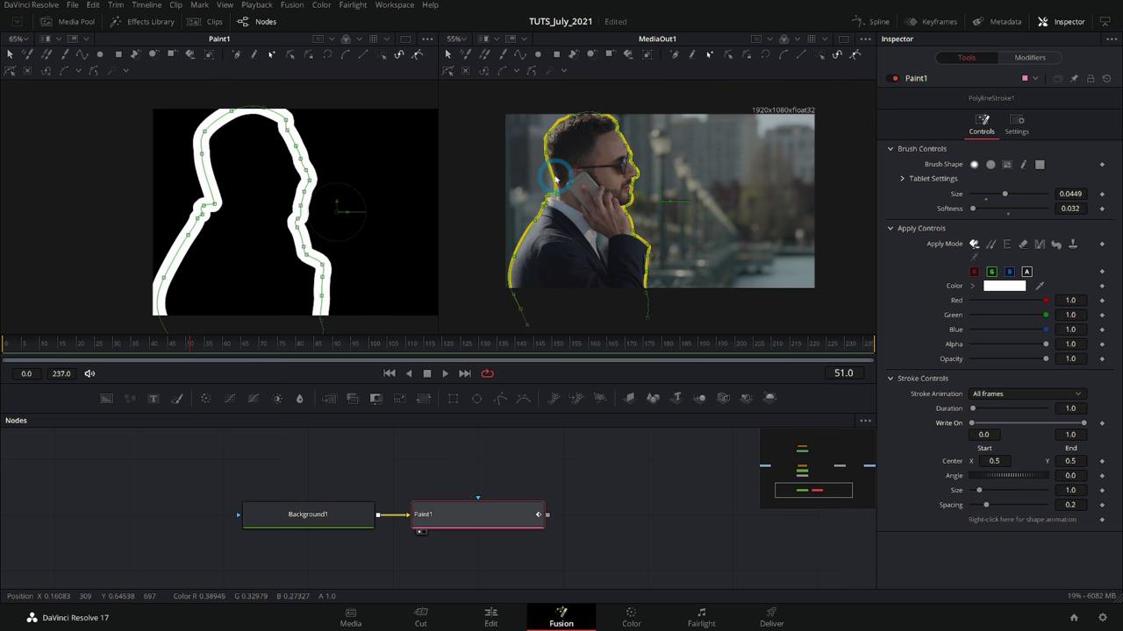
Move Background1 and Paint1 beneath Stroke_Mrg and connect Paint1's output to Stroke_Mrg's effect mask input.
scroll(555, 179, "up", 2)
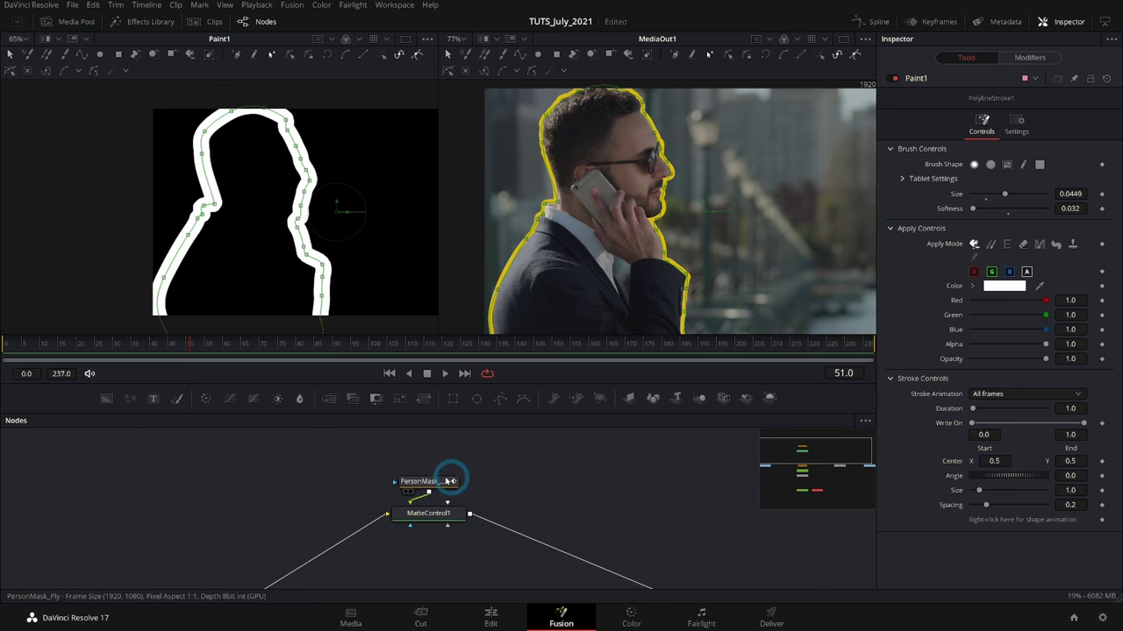
scroll(587, 526, "down", 3)
left_click_drag(598, 531, 583, 417)
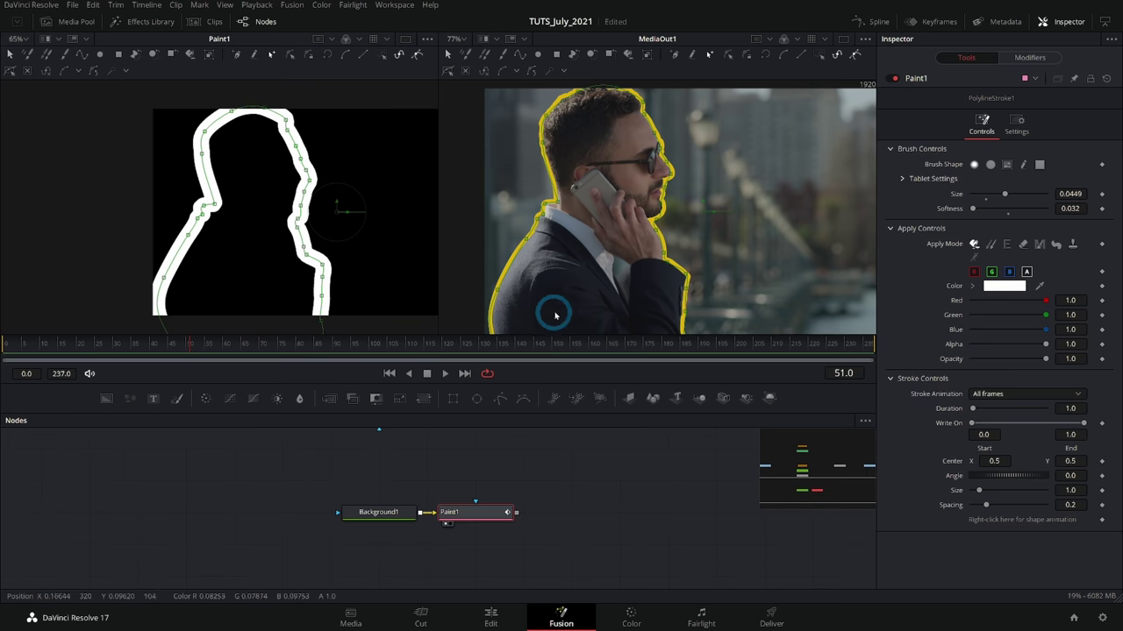
left_click_drag(585, 485, 627, 535)
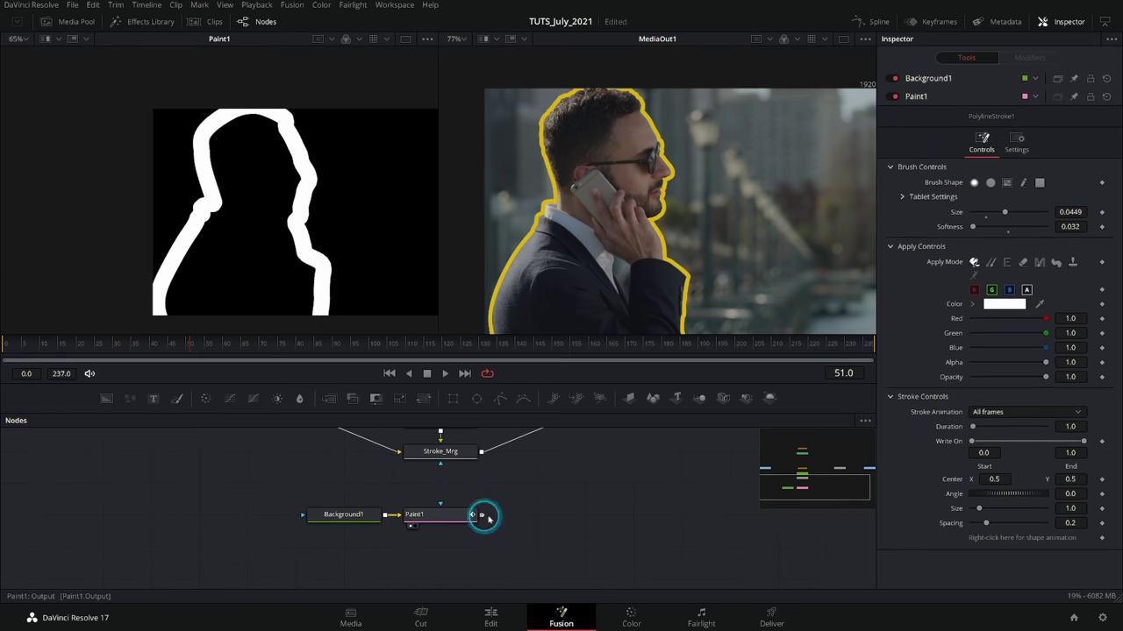
mouse_move(488, 516)
left_mouse_down()
mouse_move(571, 496)
mouse_move(465, 488)
mouse_move(440, 464)
left_mouse_up()
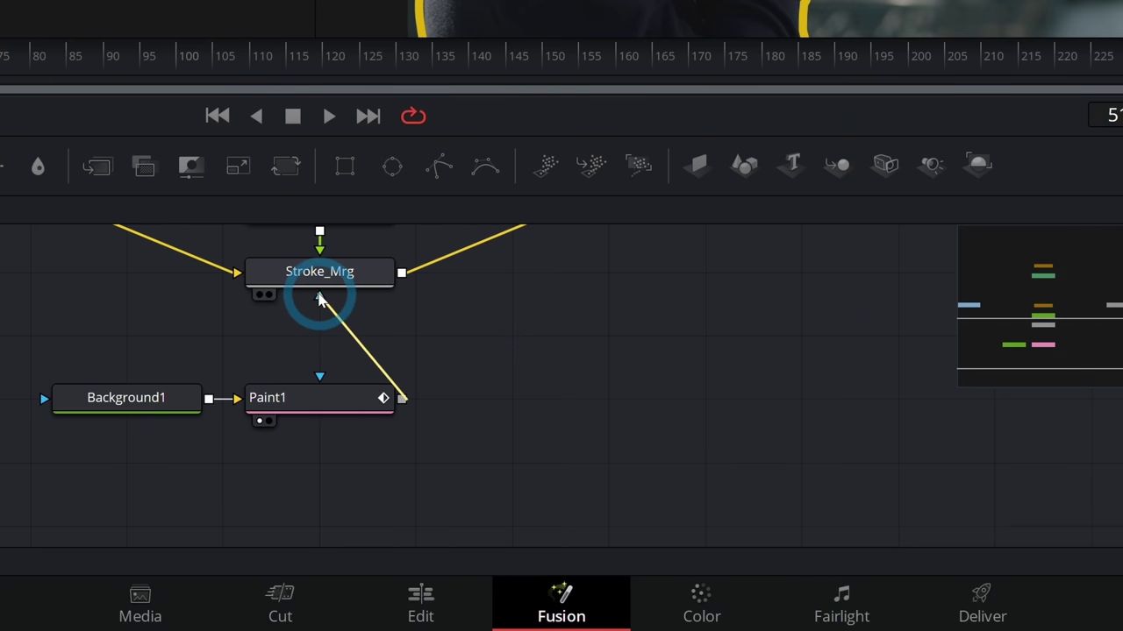
left_click_drag(319, 300, 319, 296)
Set the mask channel of Stroke_Mrg to Luminance.
left_click(376, 272)
left_click(1034, 100)
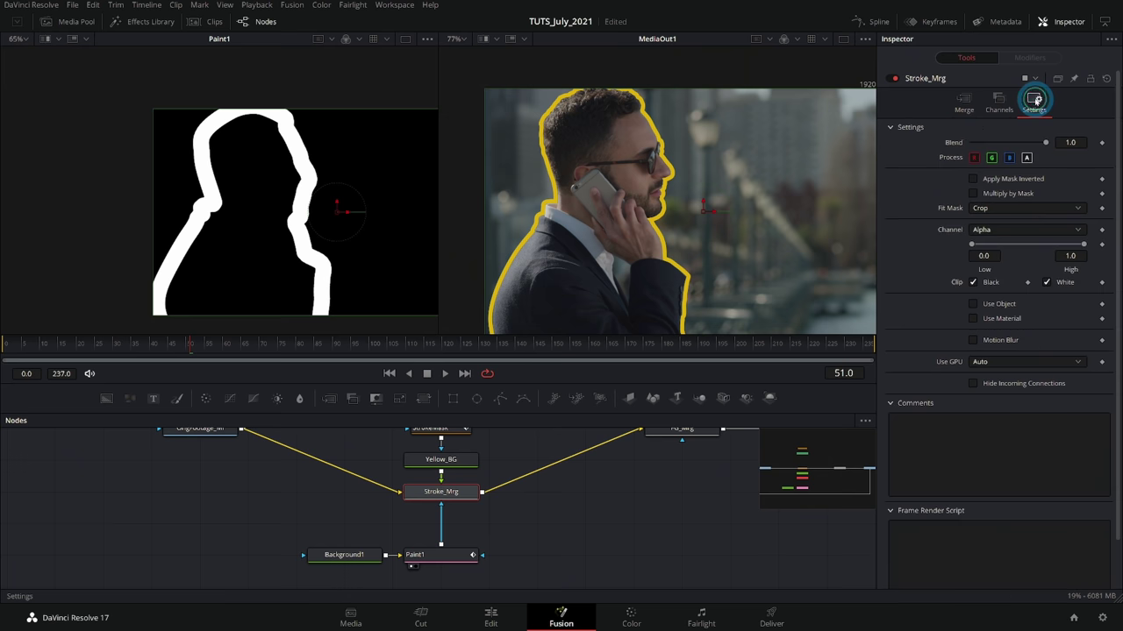
left_click(984, 215)
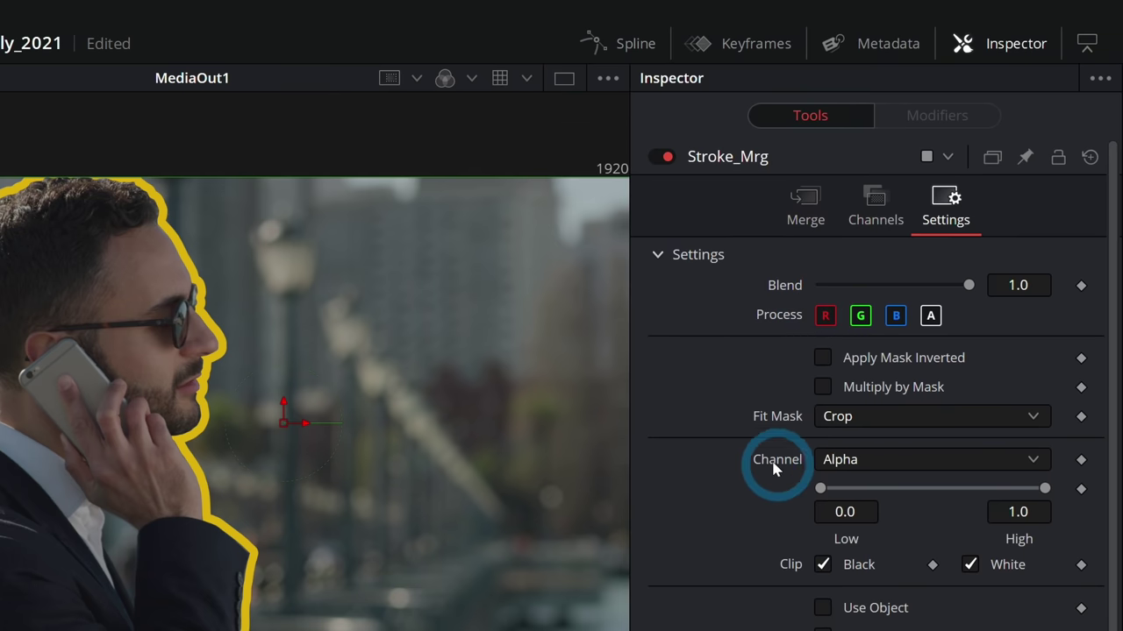
left_click(865, 457)
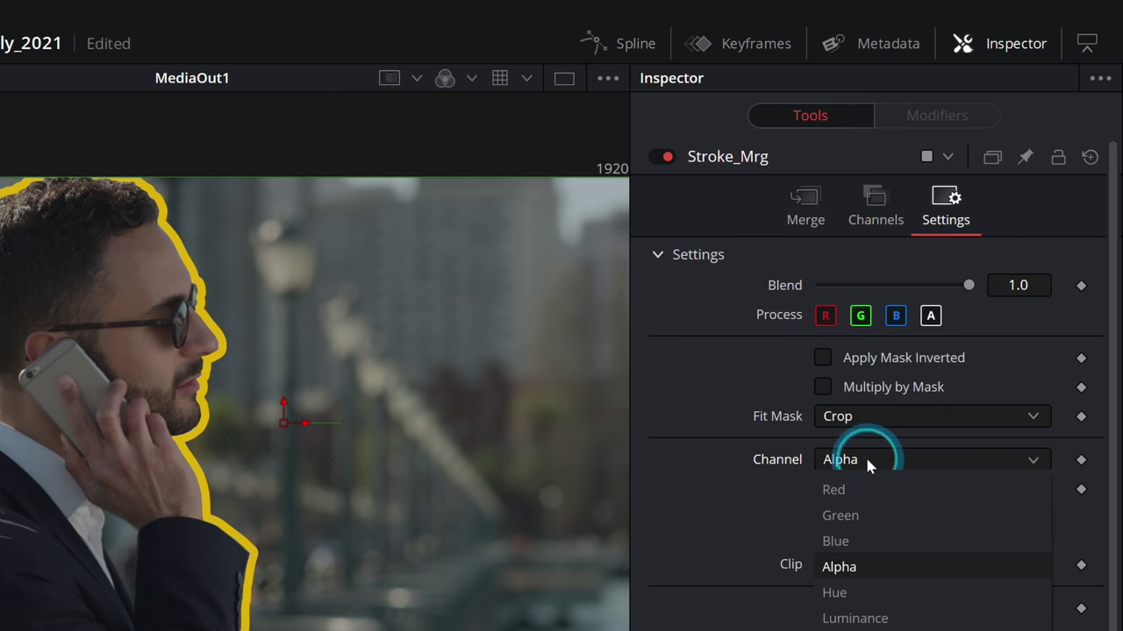
left_click(869, 619)
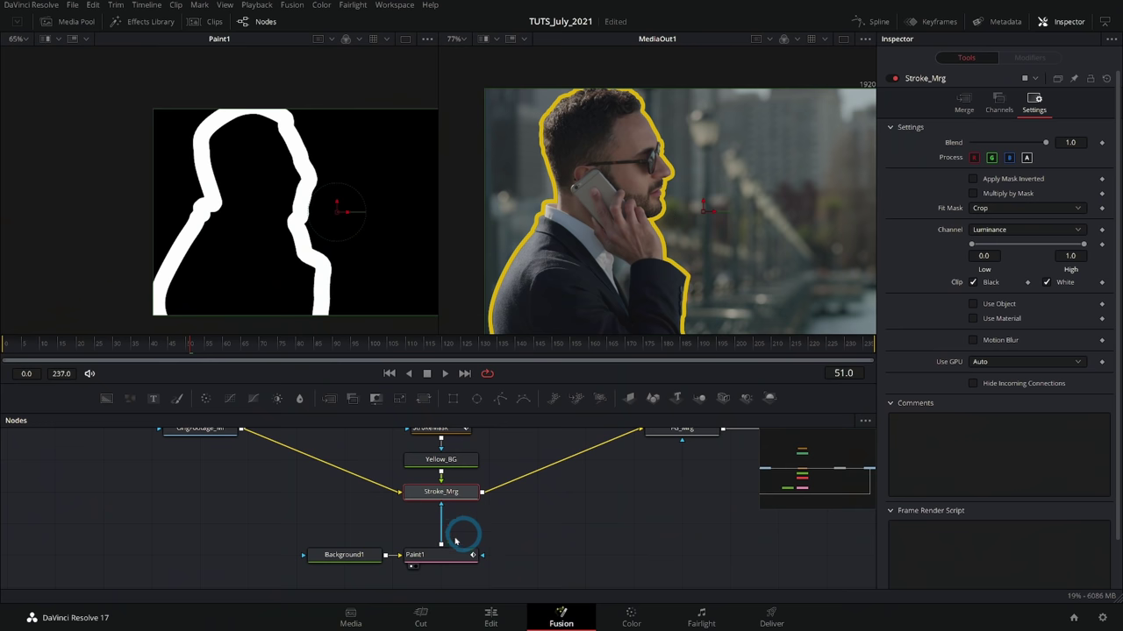
Keyframe Paint1's Write On end from 0.0 at frame 51 to 1.0 at frame 63 and play back the result in MediaOut1.
left_click(671, 266)
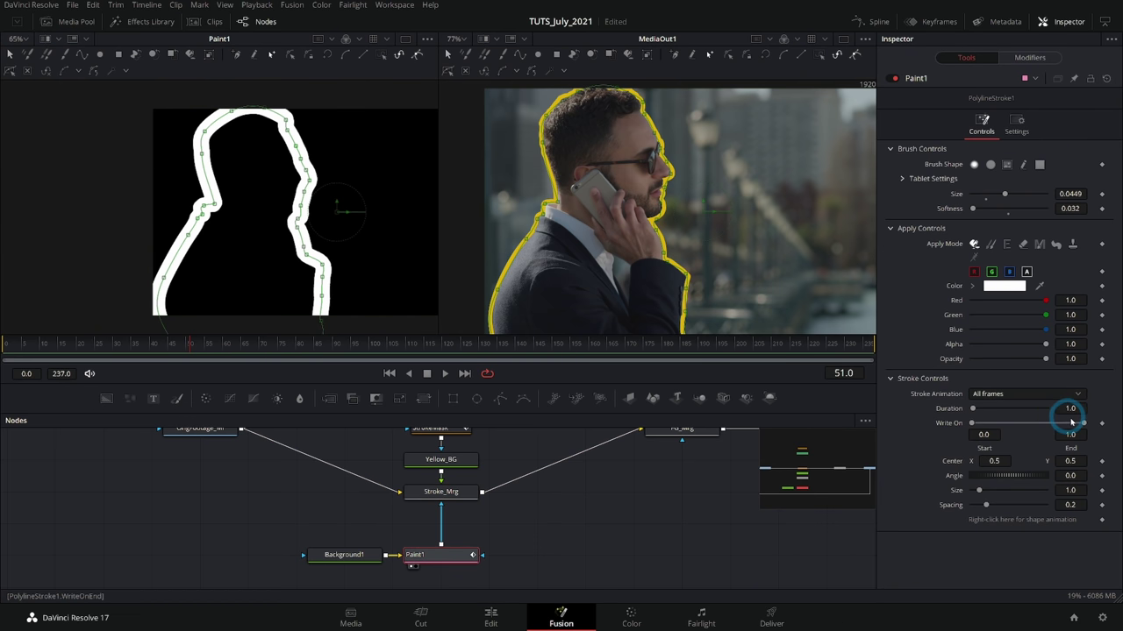
mouse_move(1080, 424)
left_mouse_down()
mouse_move(989, 425)
mouse_move(1050, 414)
mouse_move(1082, 426)
mouse_move(995, 429)
mouse_move(187, 356)
left_mouse_up()
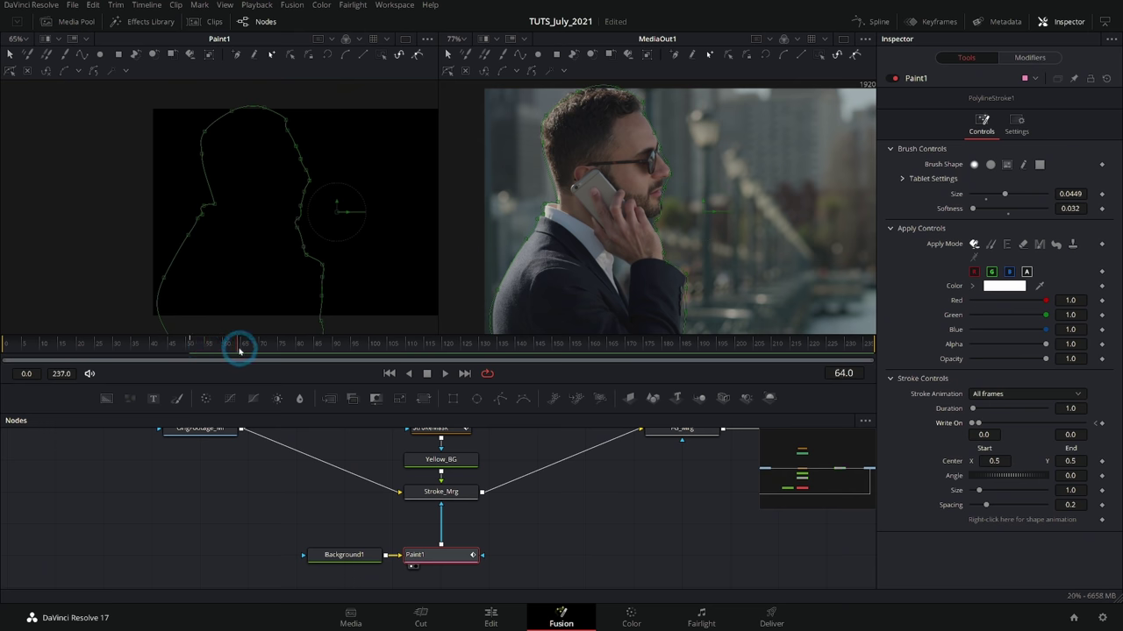
left_click(979, 423)
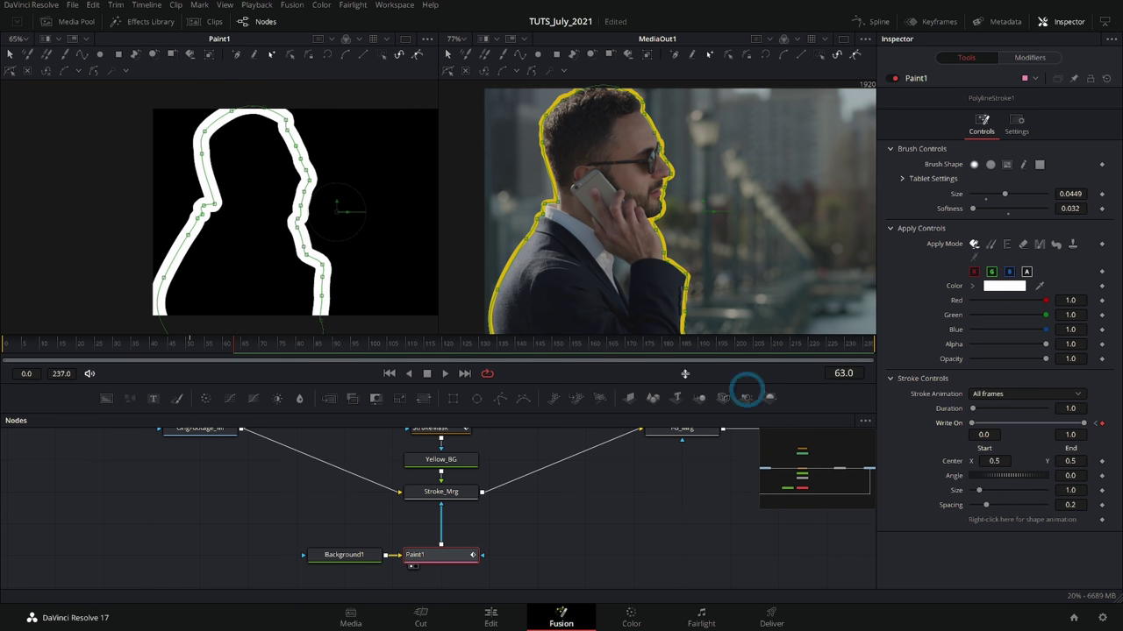
left_click_drag(221, 348, 150, 346)
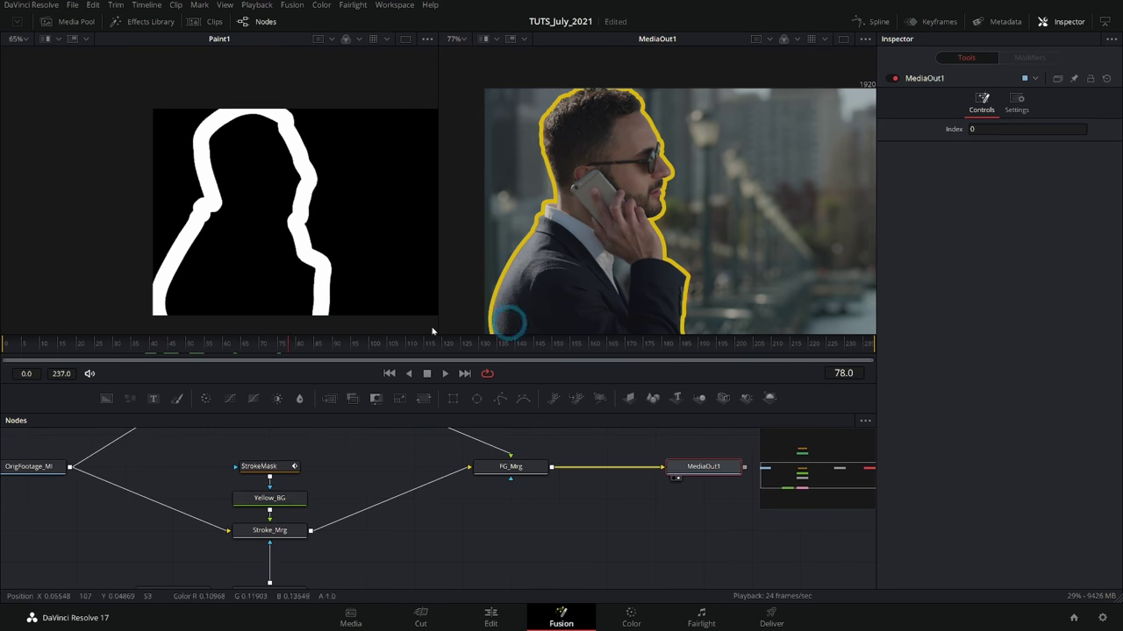
left_click(180, 348)
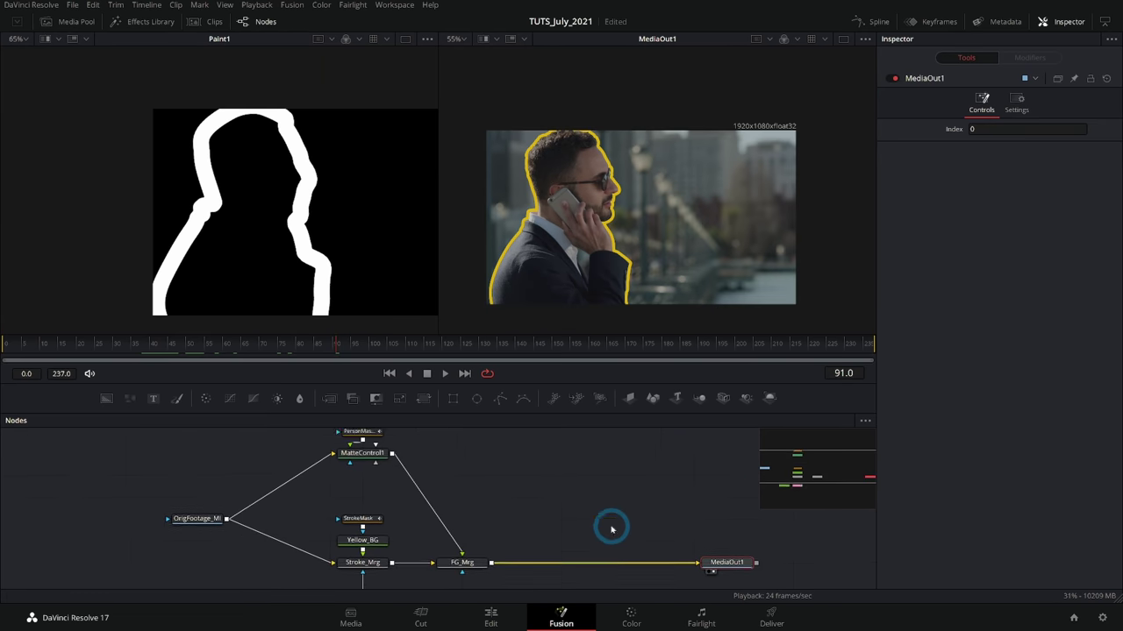
Add a Text node merged over the composite between FG_Mrg and MediaOut1.
left_click_drag(596, 524, 576, 486)
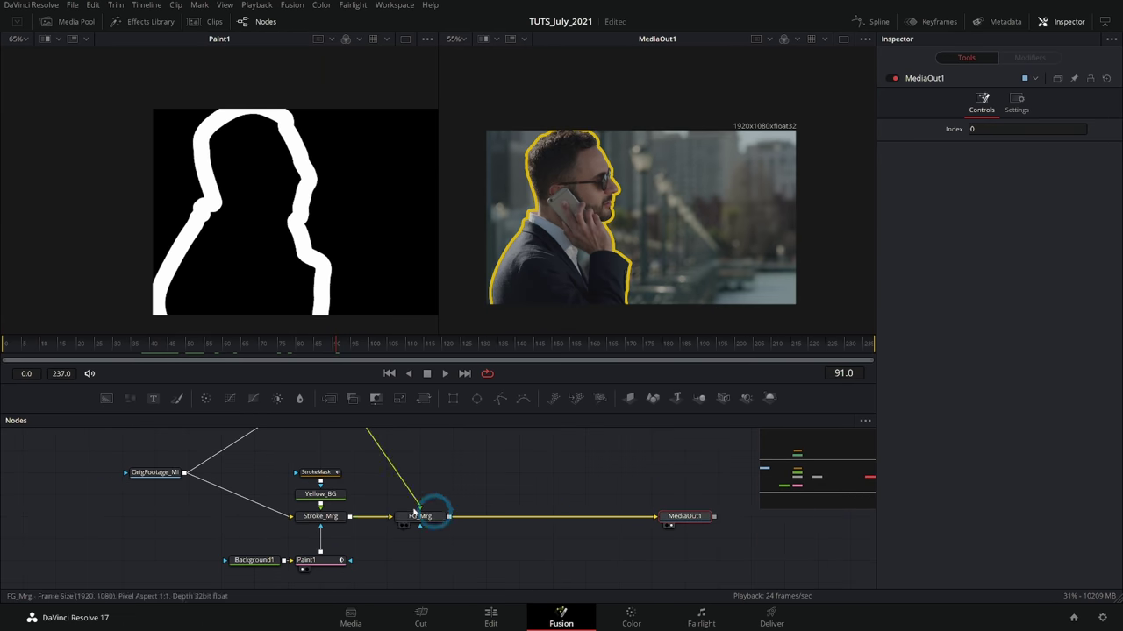
scroll(395, 518, "up", 3)
left_click_drag(628, 514, 467, 511)
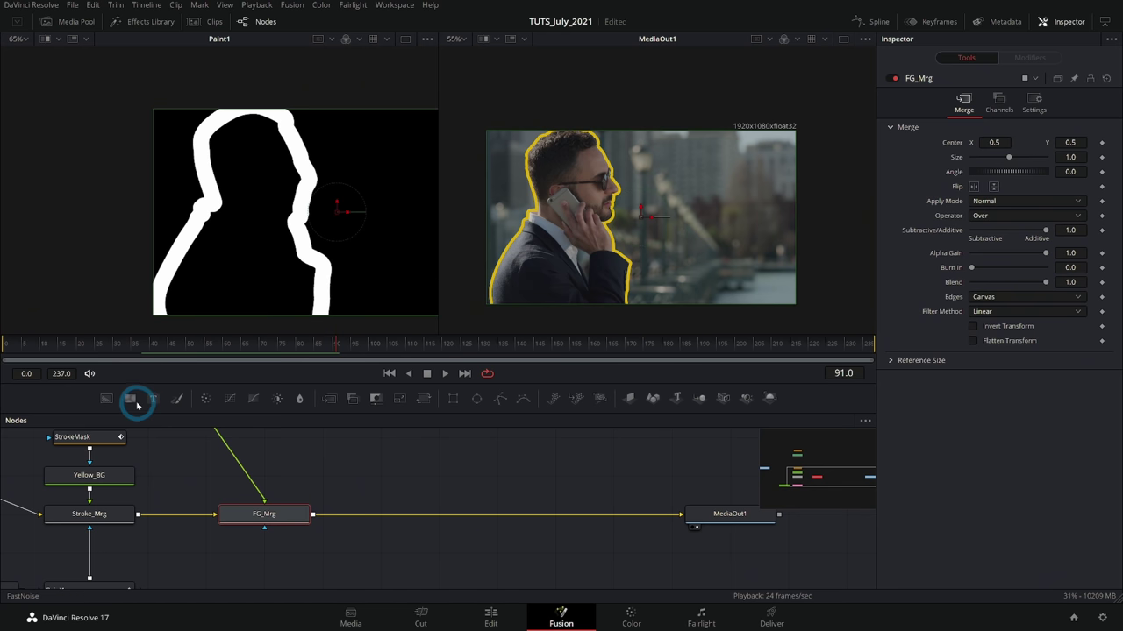
left_click_drag(157, 402, 318, 521)
left_click(439, 476)
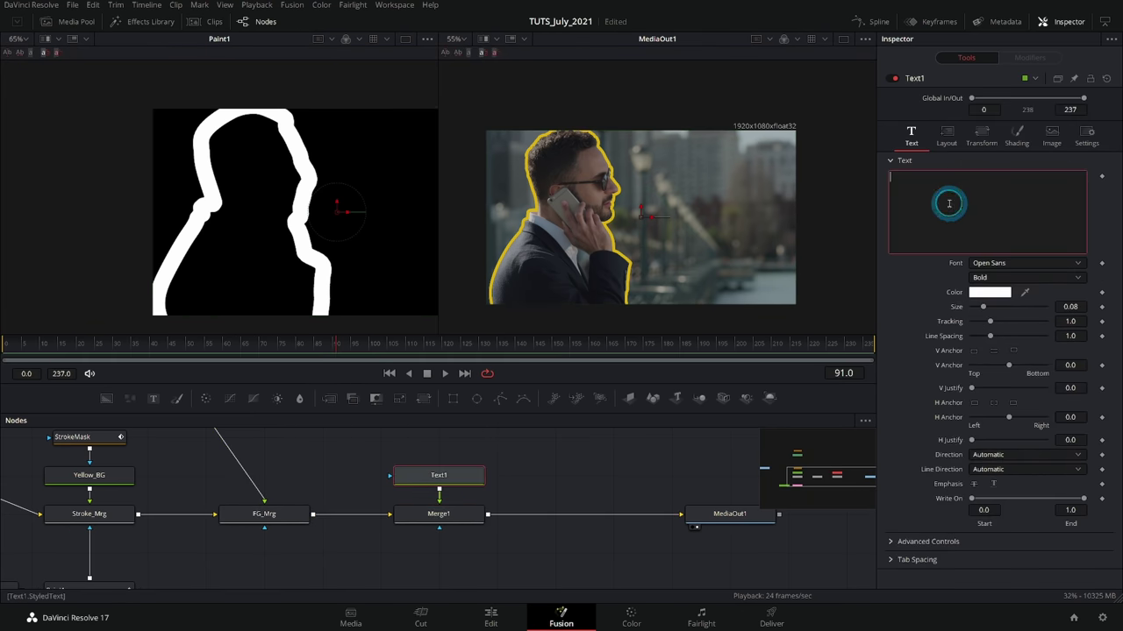
Enter the person's first name in capitals as Text1's title, styled in Peace Sans Regular at size 0.1339 and placed beside his face.
type("MICHAEL")
left_click(1018, 264)
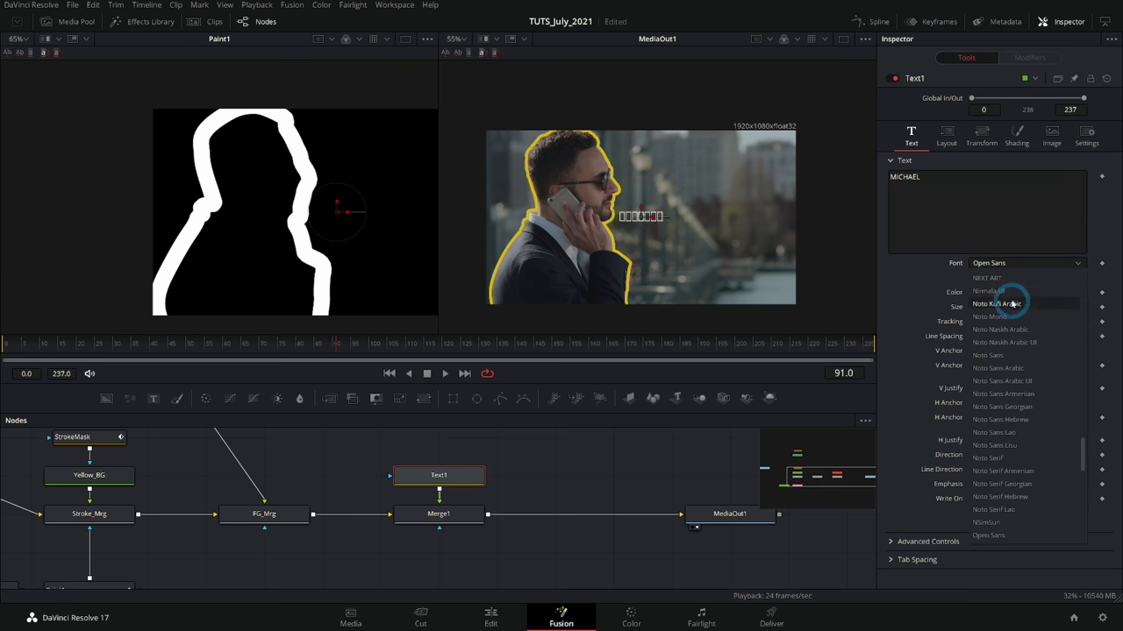
left_click(1017, 281)
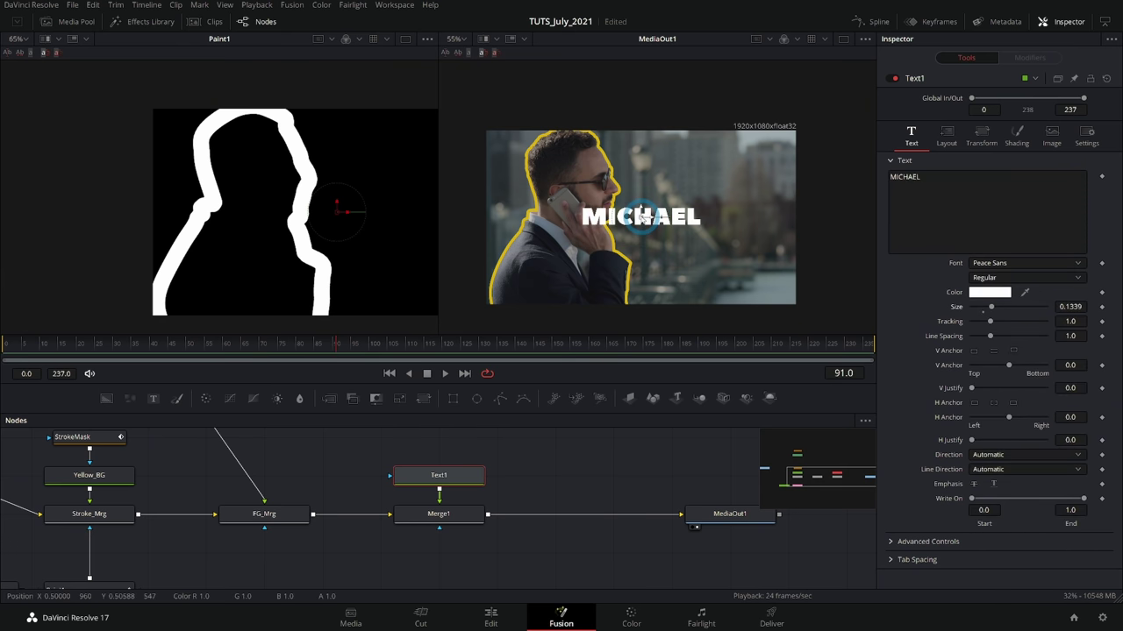
scroll(640, 215, "up", 4)
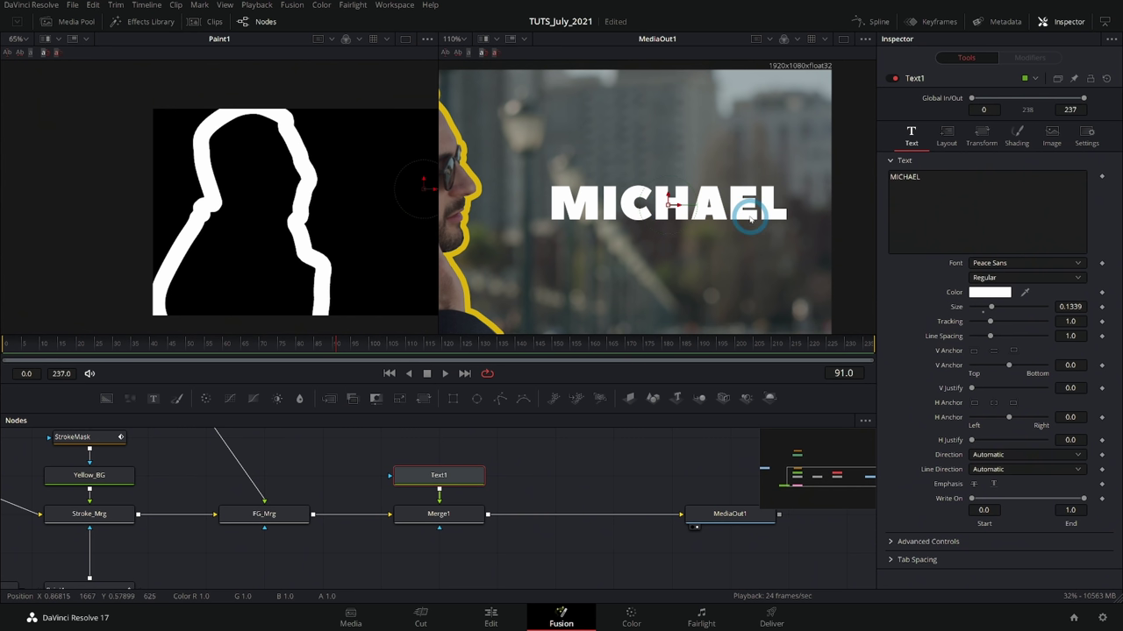
Enable shading element 2 on Text1 and set its appearance to a filled box behind the letters.
left_click(514, 402)
left_click(778, 299)
left_click(966, 147)
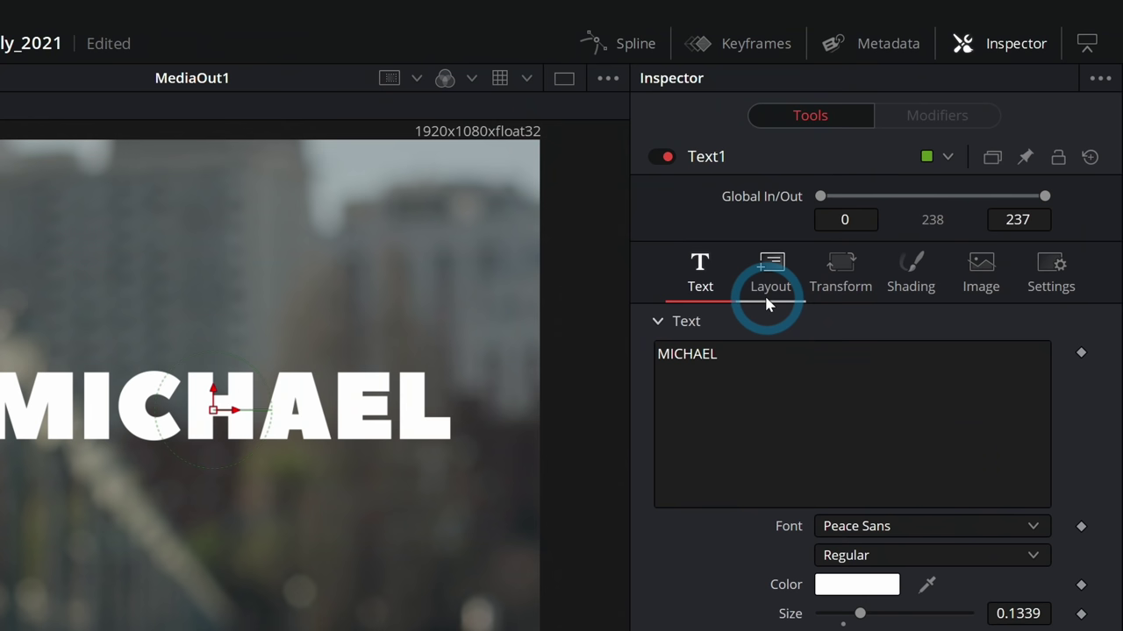
left_click(913, 275)
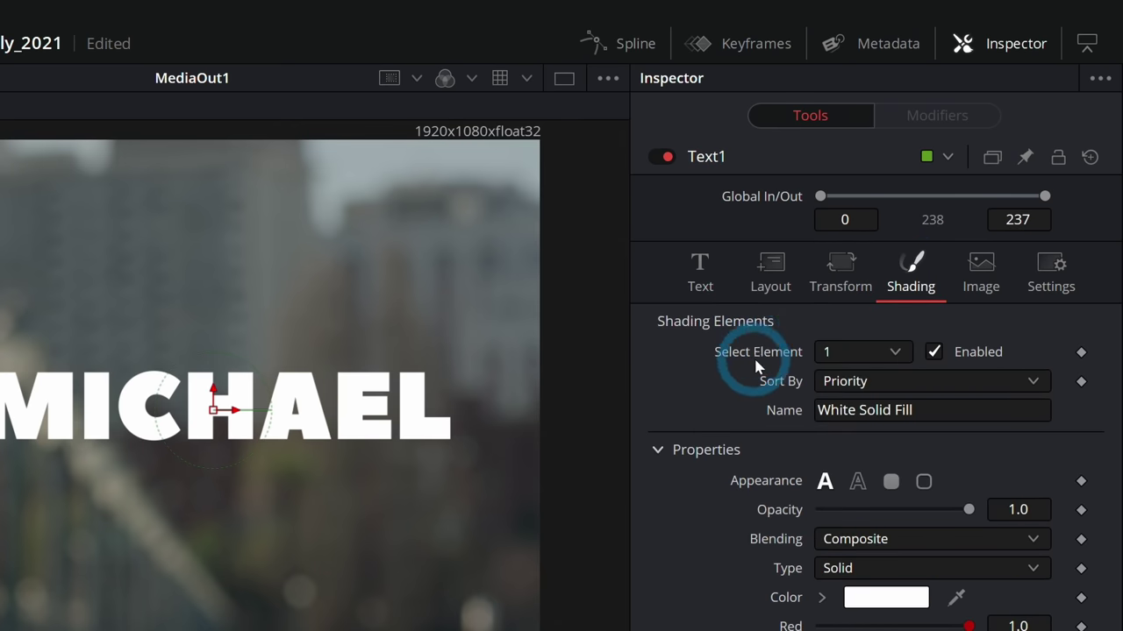
left_click_drag(305, 444, 386, 434)
left_click(891, 354)
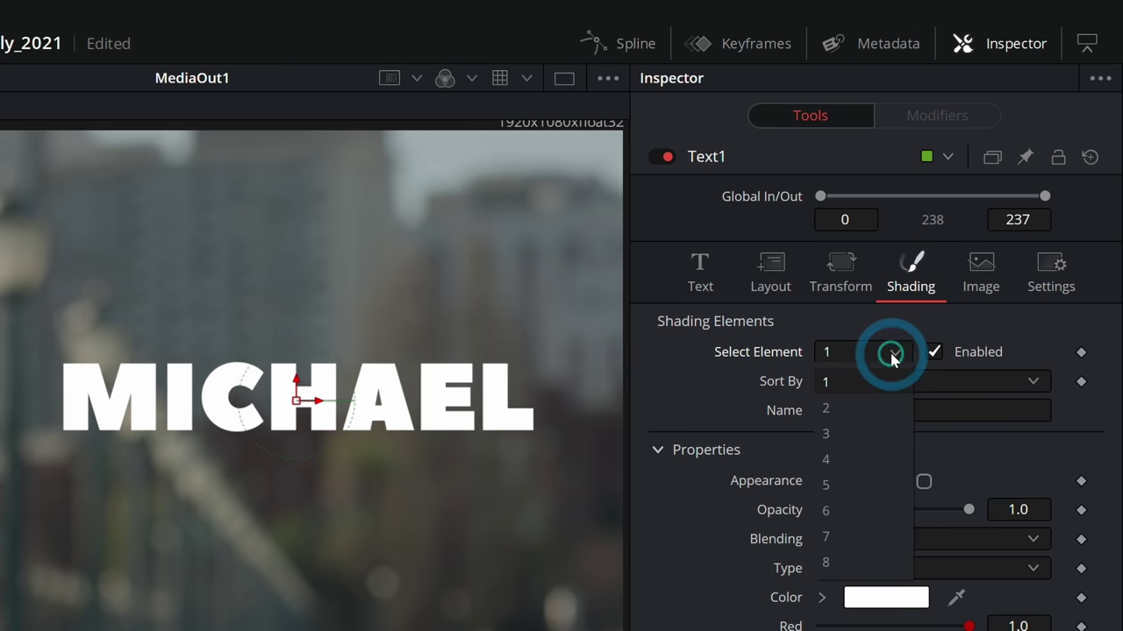
left_click(878, 409)
left_click(935, 352)
left_click(544, 386)
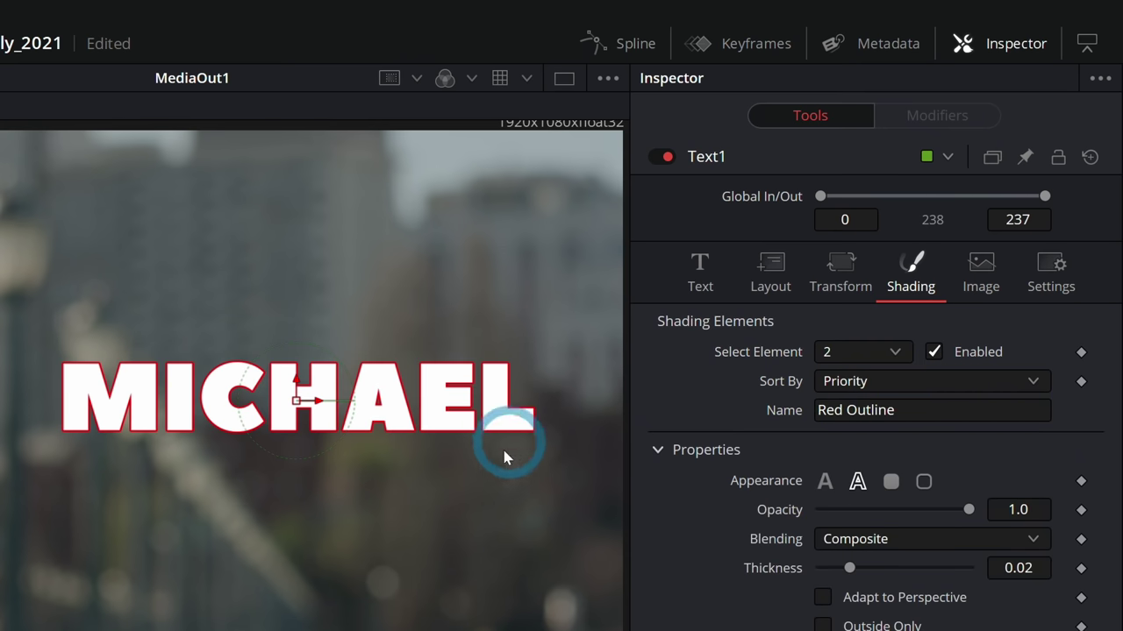
left_click(890, 483)
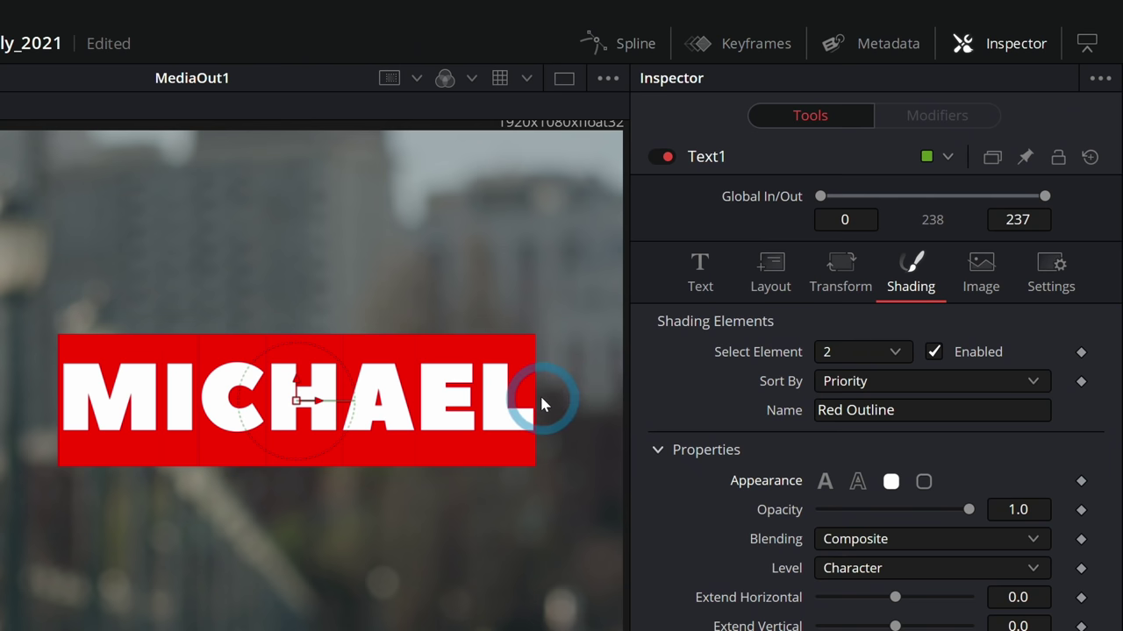
Extend the box behind the title horizontally to 2.0 and sample its color from the yellow stroke around the man.
left_click_drag(897, 600, 970, 606)
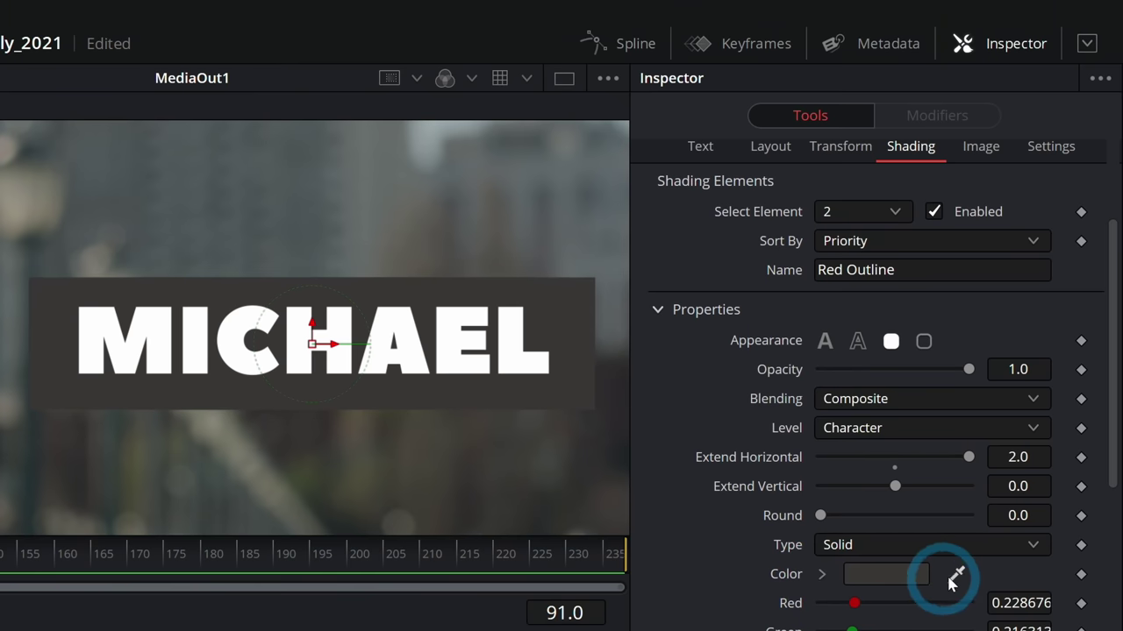
left_click_drag(954, 583, 524, 169)
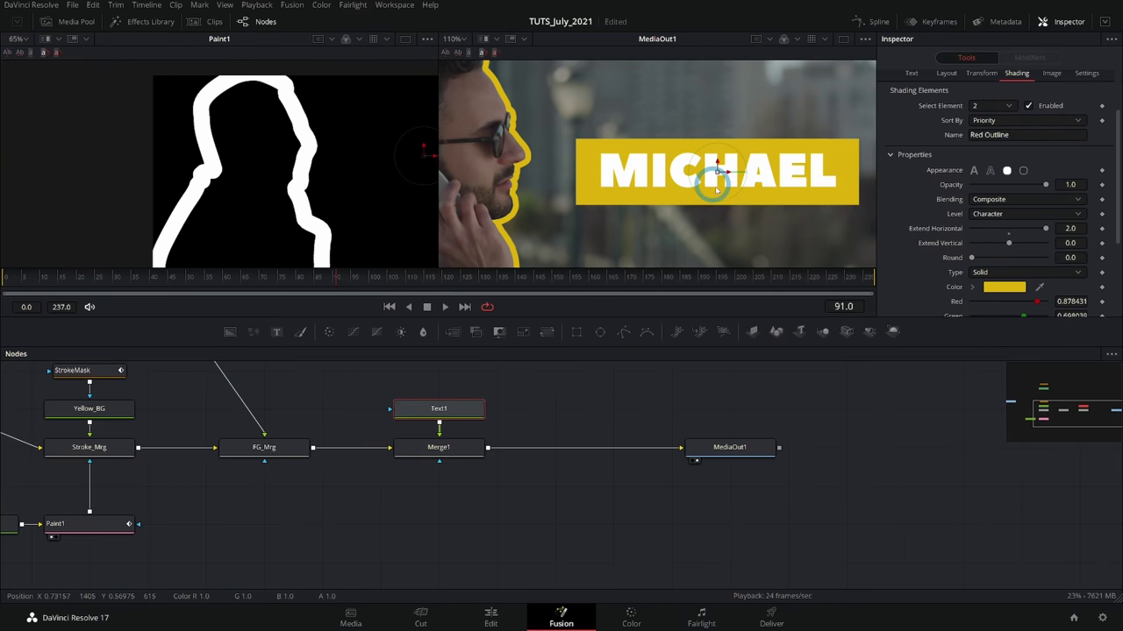
Change the letter fill of Text1's shading element 1 to a near-black grey of about 0.078.
scroll(995, 186, "up", 3)
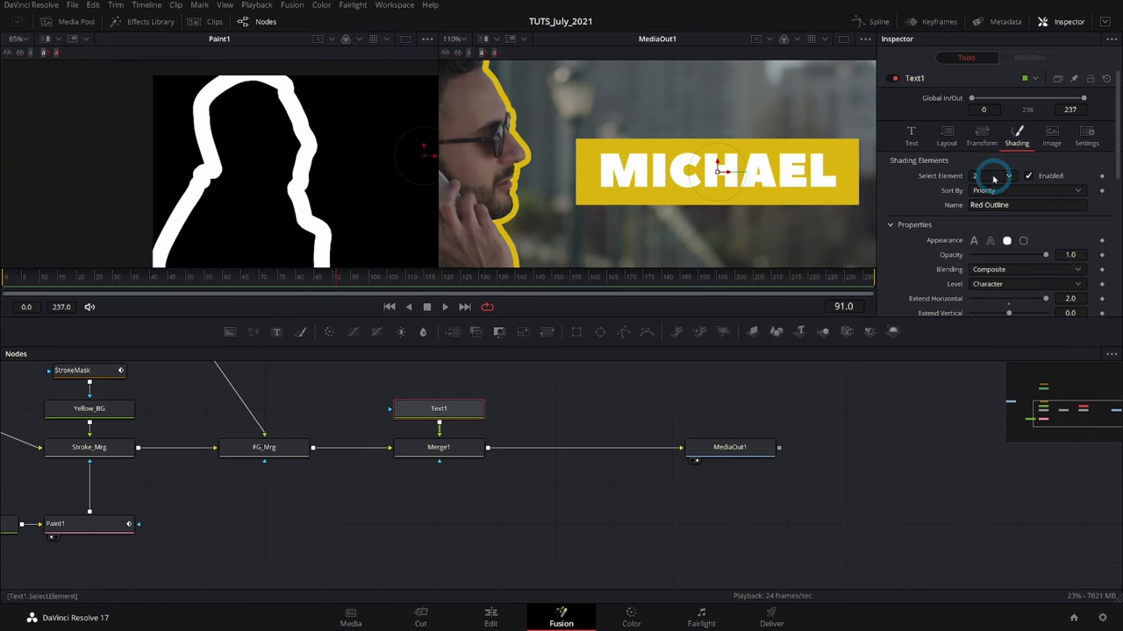
left_click(994, 178)
left_click(996, 189)
scroll(949, 236, "down", 1)
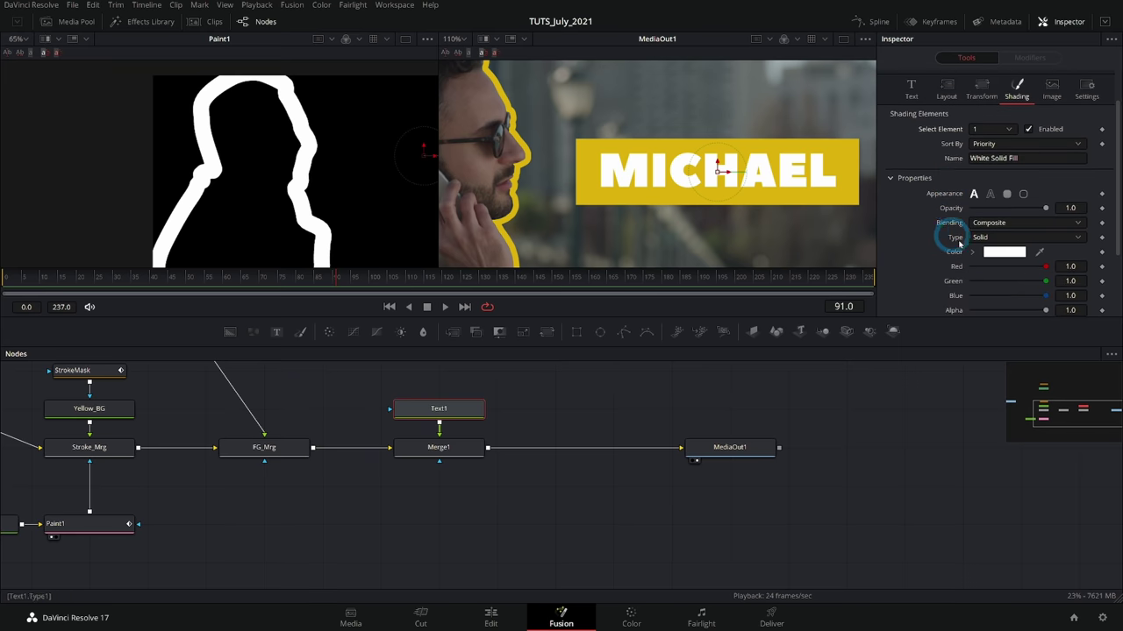
left_click(1007, 253)
left_click_drag(586, 201, 727, 210)
left_click(840, 324)
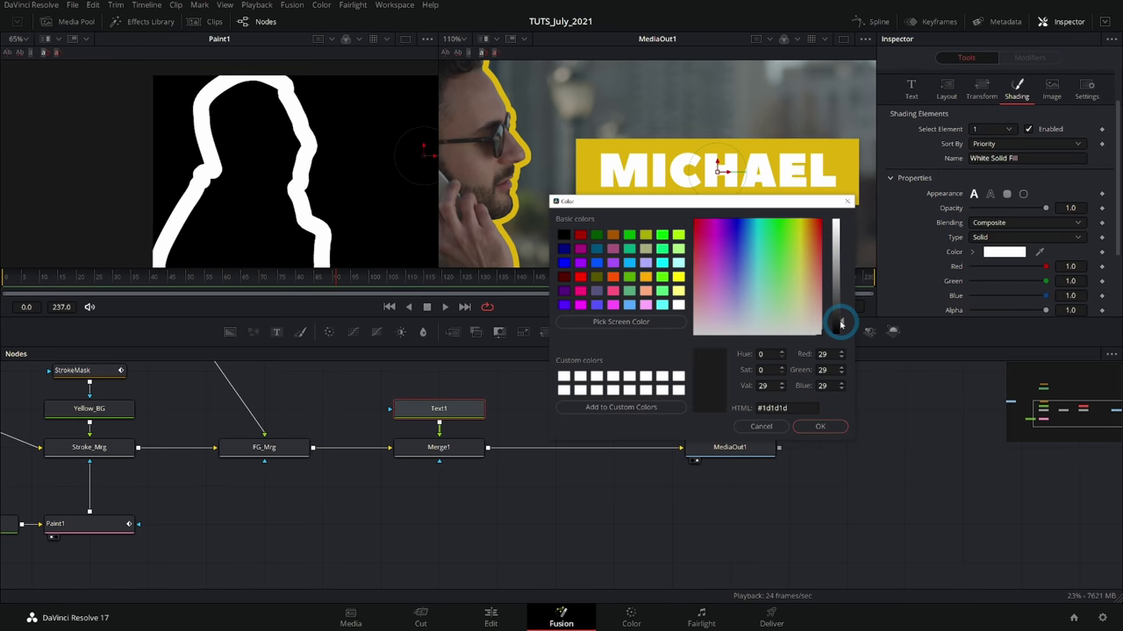
left_click(819, 426)
Tilt the name title slightly counterclockwise, set its size to 0.1113 and reposition it beside the man's face.
left_click(719, 193)
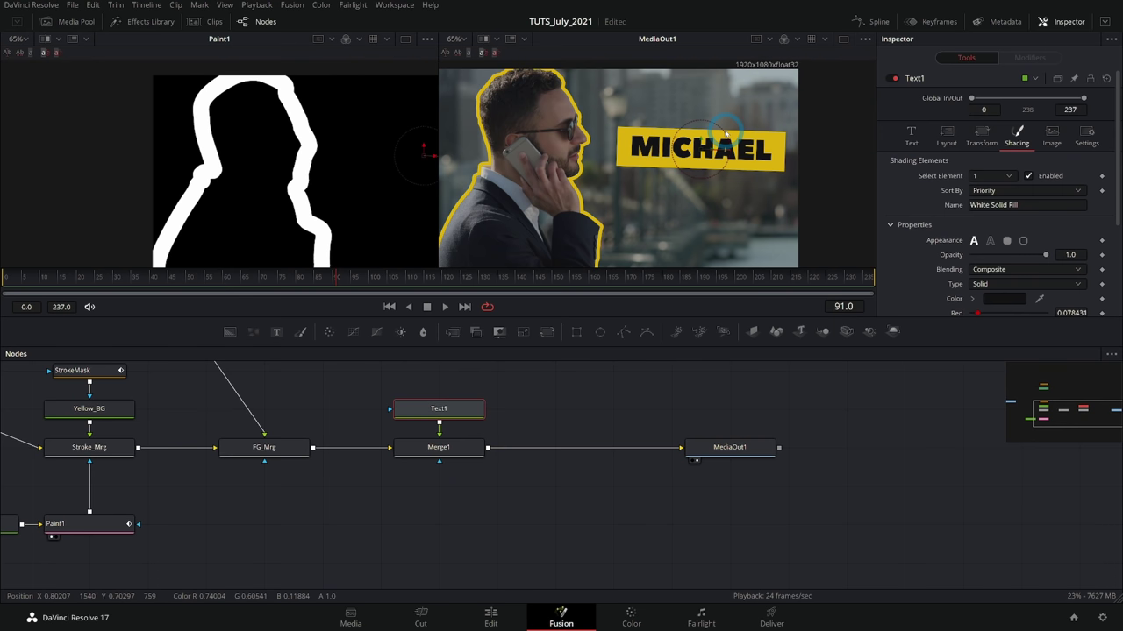
left_click_drag(731, 151, 695, 160)
left_click(910, 136)
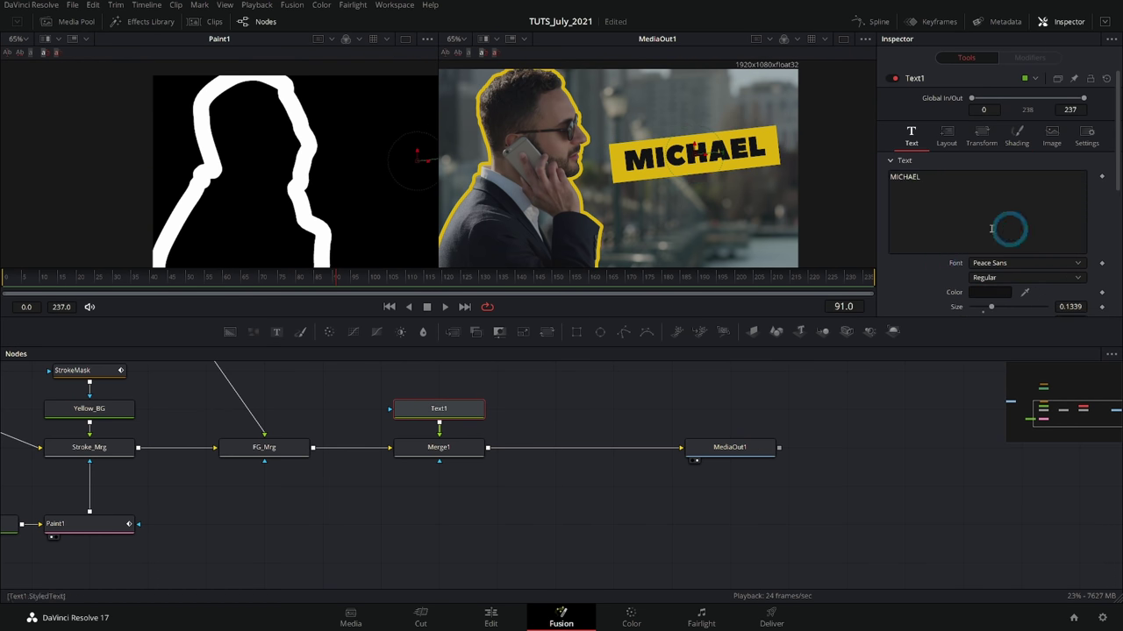
scroll(936, 265, "down", 1)
left_click_drag(1086, 285, 1077, 284)
left_click(683, 154)
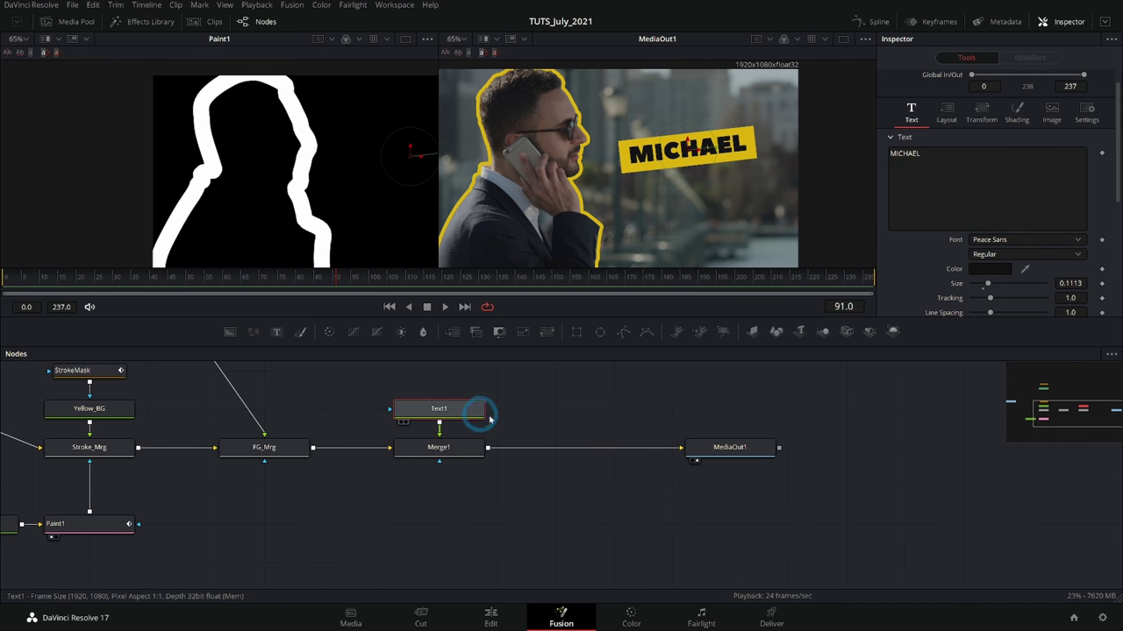
Duplicate the Text1 node, merge the copy over the composite after Merge1, and move its text below the name.
left_click(574, 435)
key("ctrl+v")
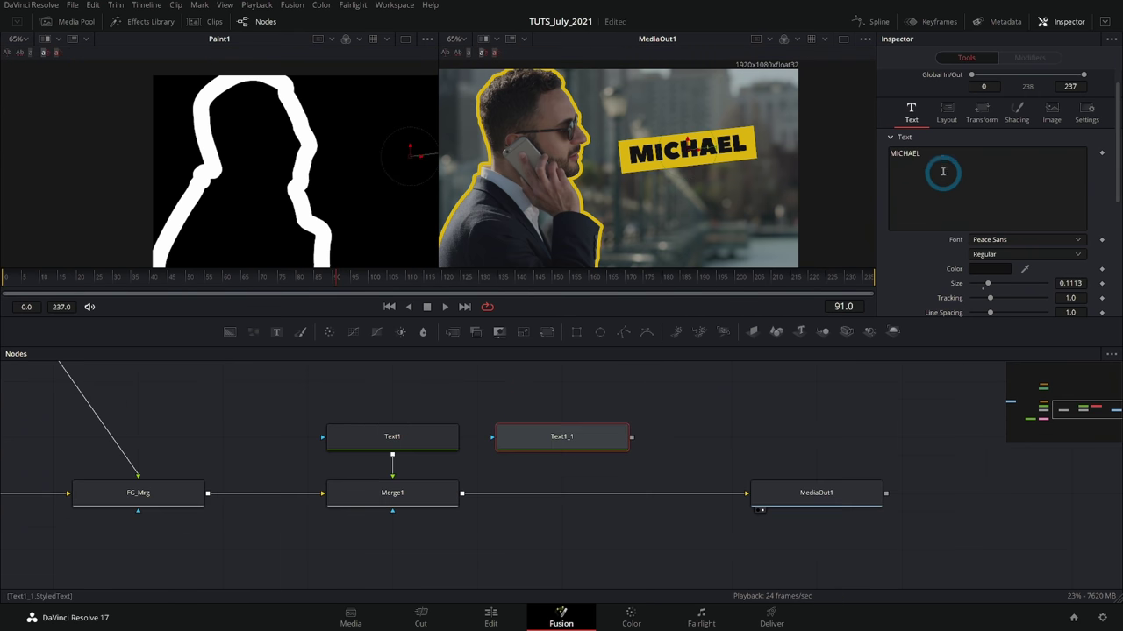
double_click(941, 158)
left_click_drag(631, 437, 467, 497)
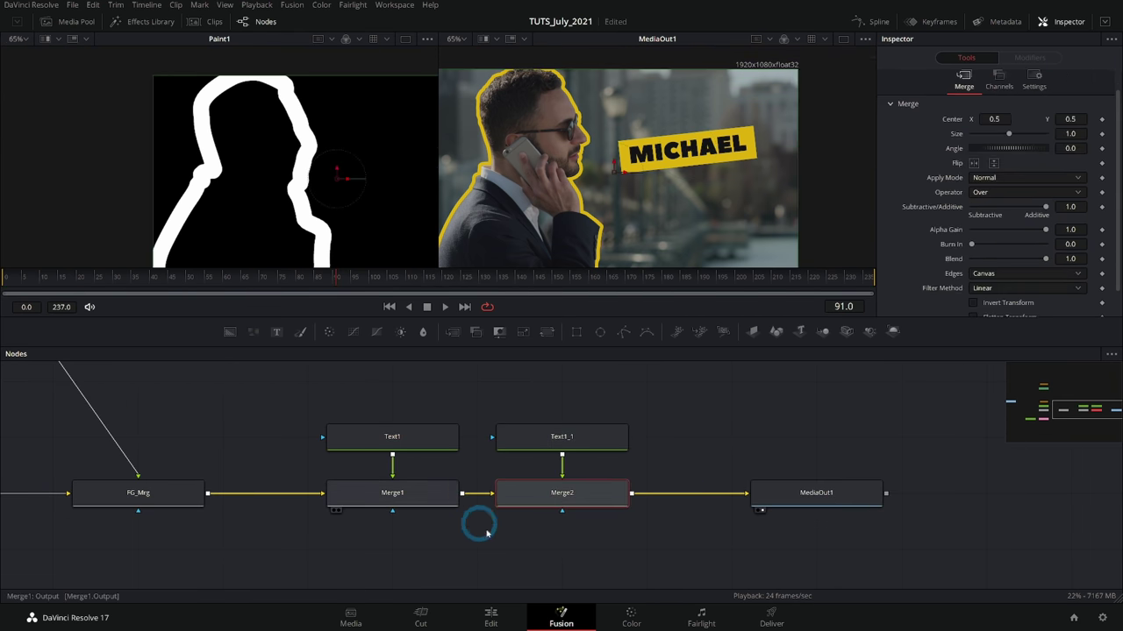
left_click(620, 440)
left_click_drag(688, 150, 684, 198)
Replace the duplicated title's text with PROBABLY A and BAD GUY on two lines.
left_click(984, 176)
key("ctrl+a")
type("PROBABLY A")
key("Return")
type("BAD GUY")
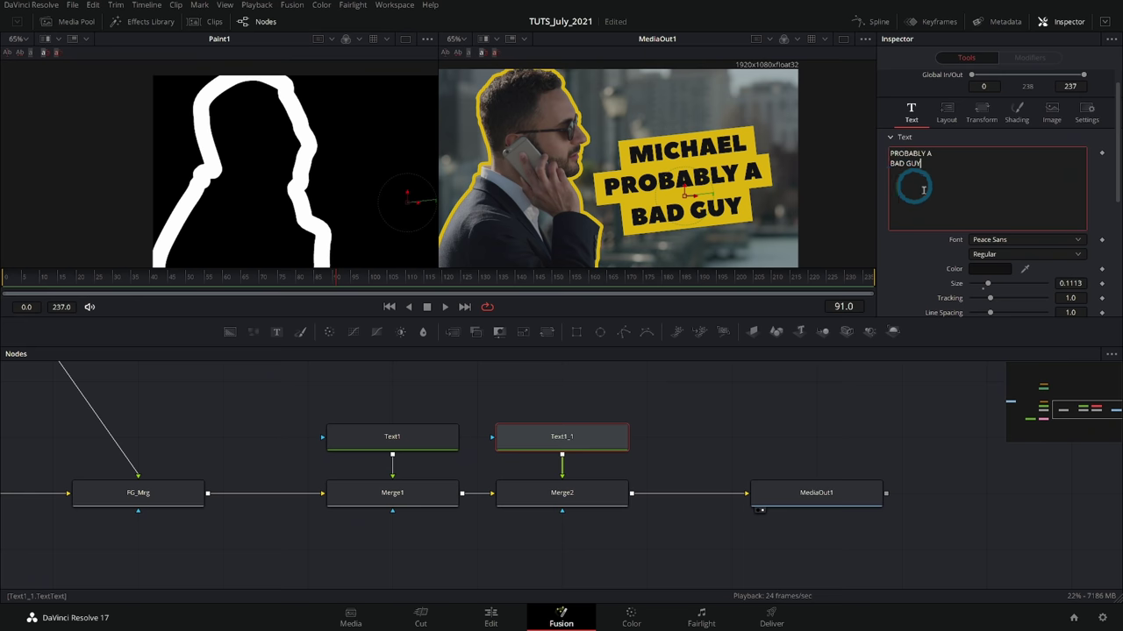
Set the two-line subtitle's size to 0.0691 and tilt it slightly clockwise beneath the name.
left_click_drag(986, 283, 835, 293)
left_click_drag(705, 207, 707, 200)
scroll(725, 189, "up", 6)
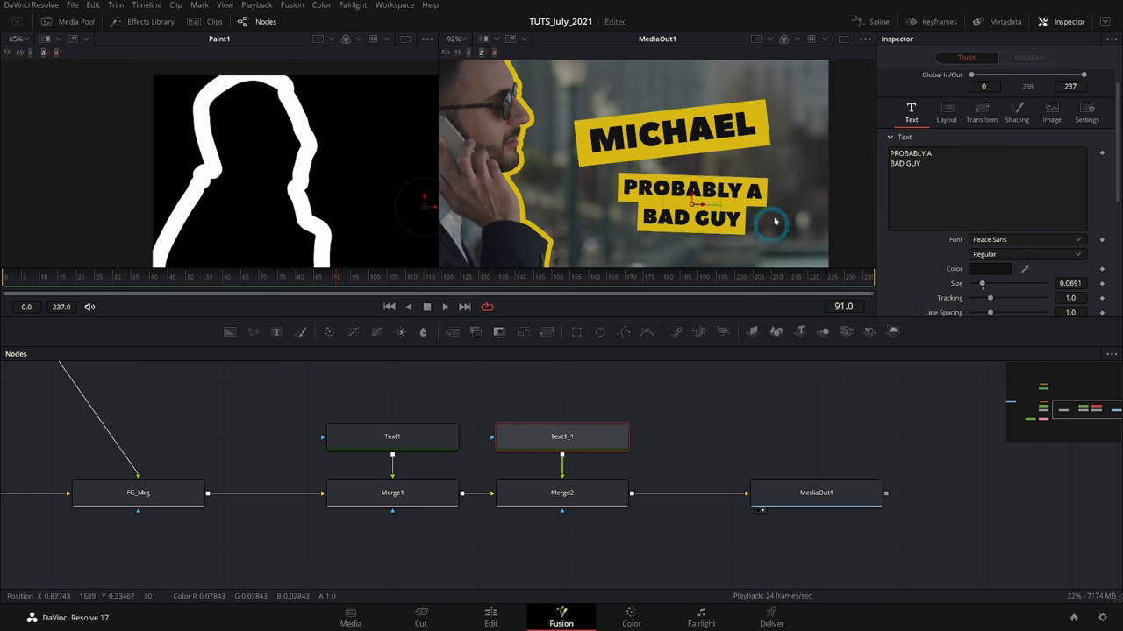
Anchor the subtitle's lines horizontally to the left at -1.0 and reposition the block beneath the name.
left_click(632, 166)
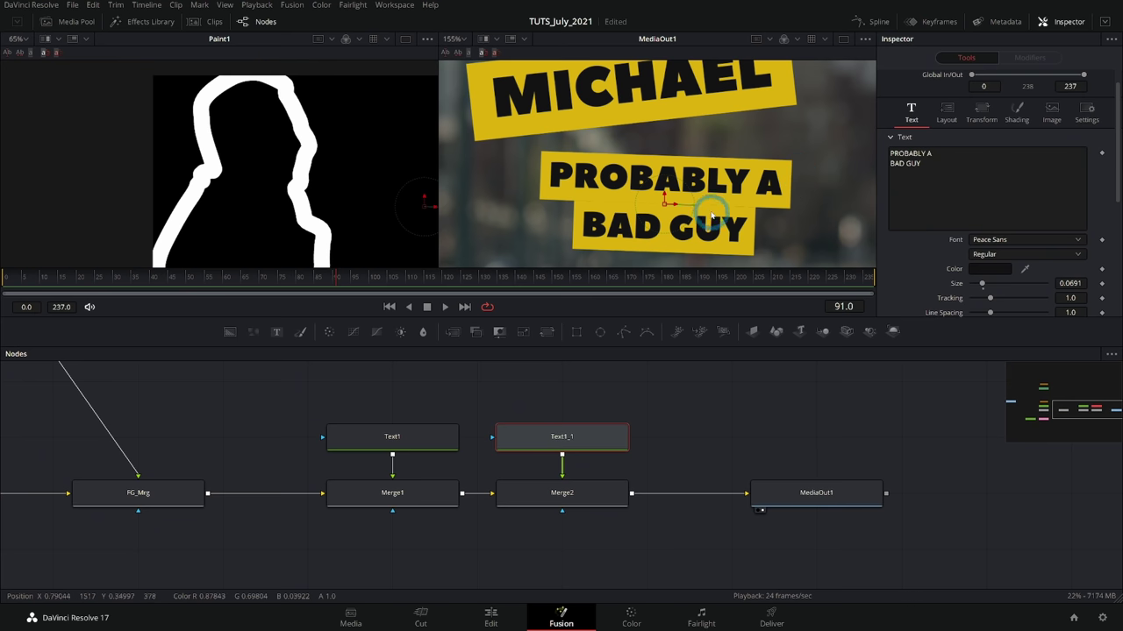
key("ctrl+f")
scroll(935, 223, "down", 5)
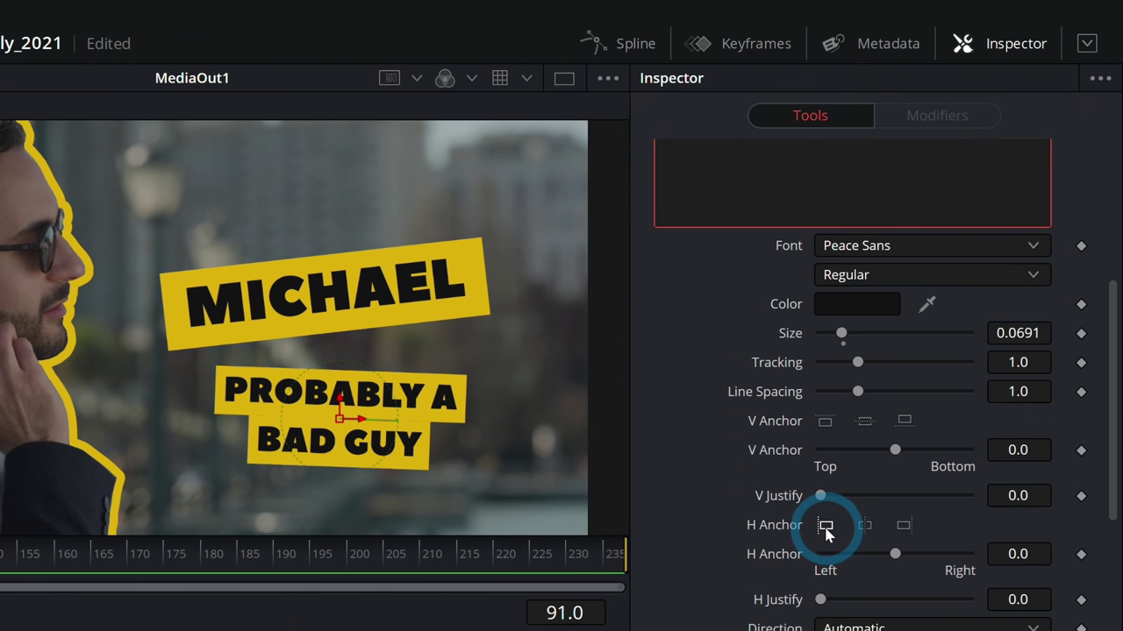
left_click(825, 527)
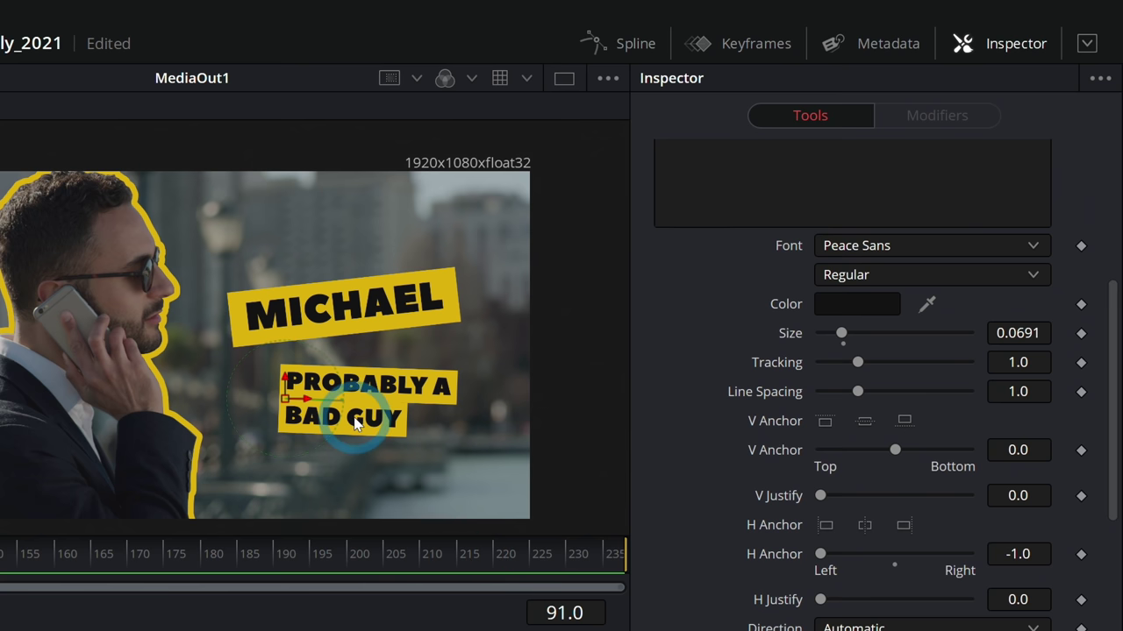
left_click_drag(323, 405, 388, 398)
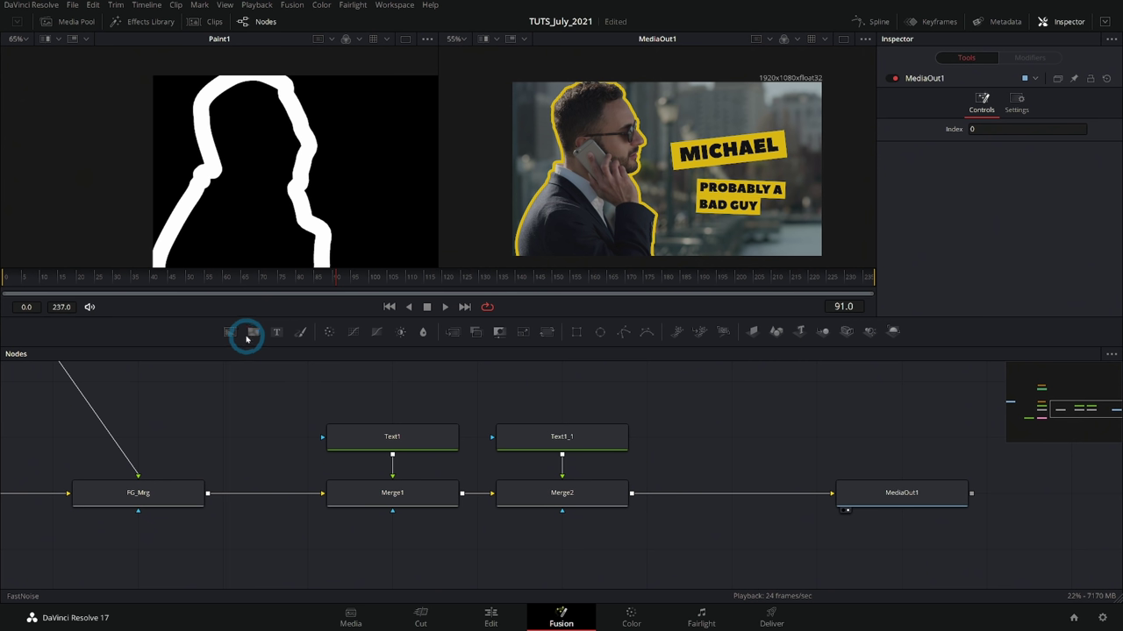
Add a Background node beside Text1_1, make it fully transparent through its alpha, and rename it Clear_BG.
left_click(250, 334)
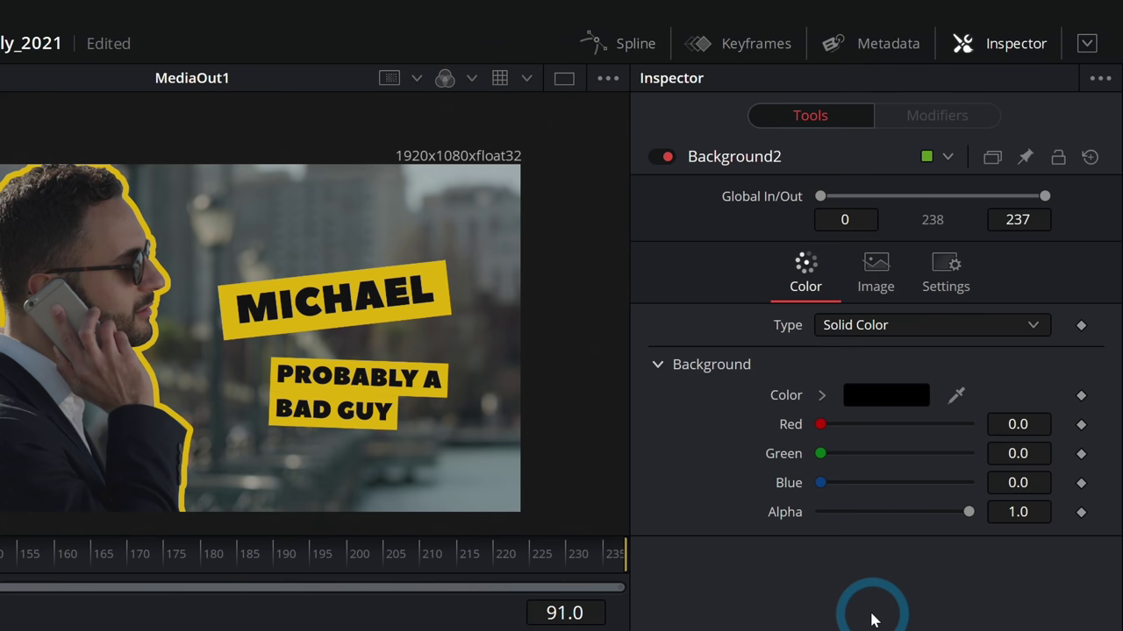
left_click_drag(306, 425, 456, 433)
left_click(968, 512)
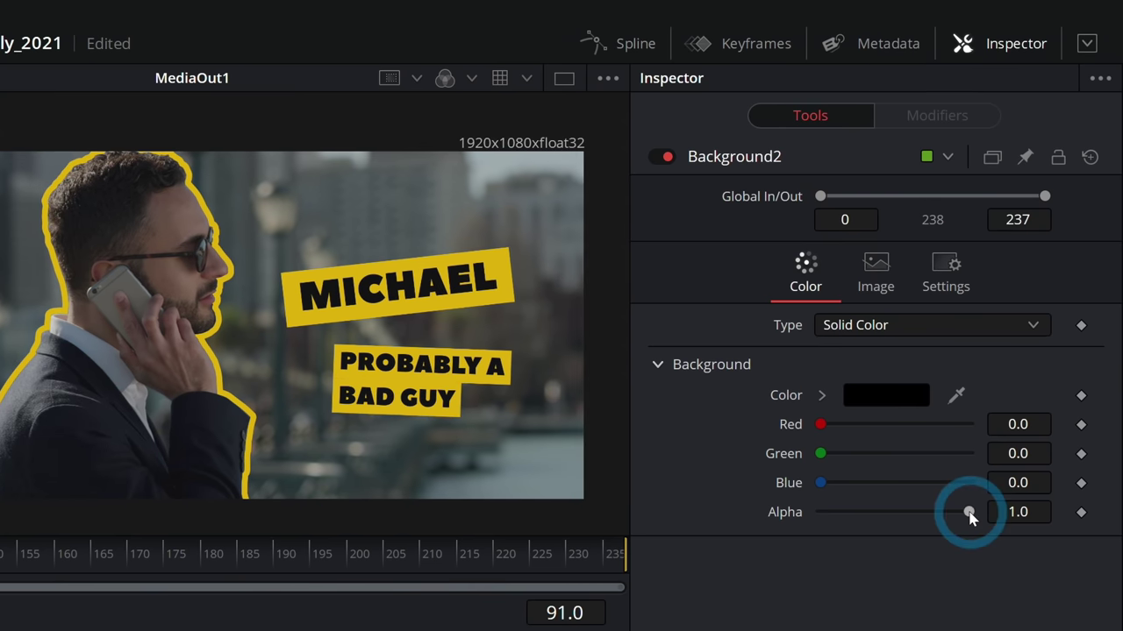
left_click_drag(968, 512, 756, 523)
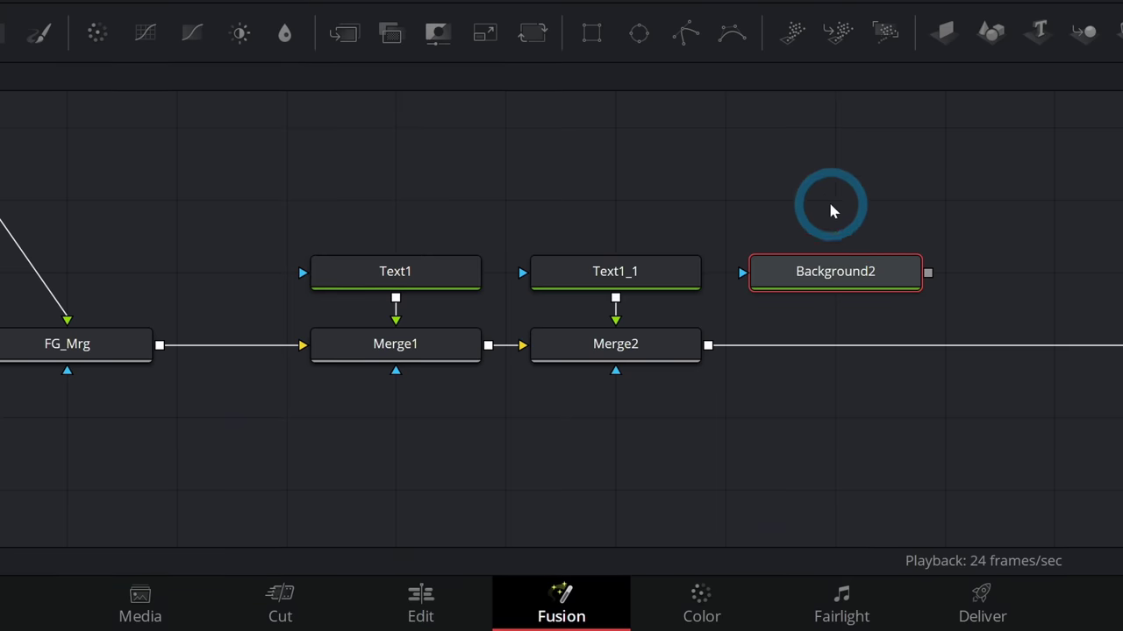
scroll(631, 217, "up", 3)
left_click_drag(669, 235, 698, 290)
key("F2")
Rename the Text1_1 node as SubText and the Text1 node as Name.
left_click(675, 373)
key("F2")
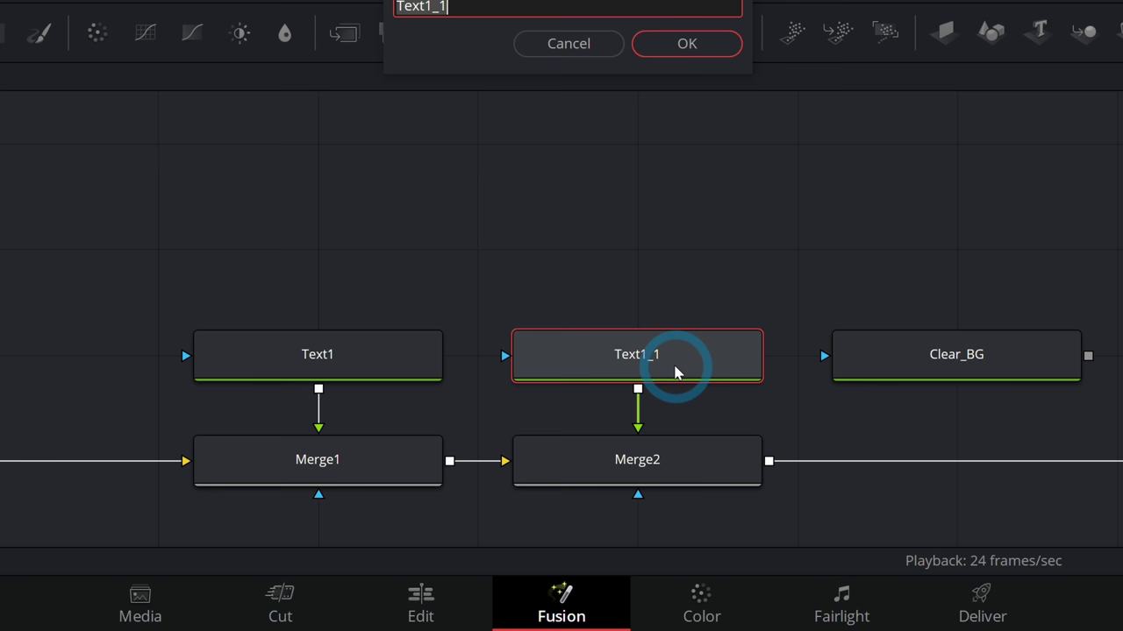
type("SubText")
key("Return")
left_click(393, 350)
key("F2")
type("Text")
key("Return")
key("F2")
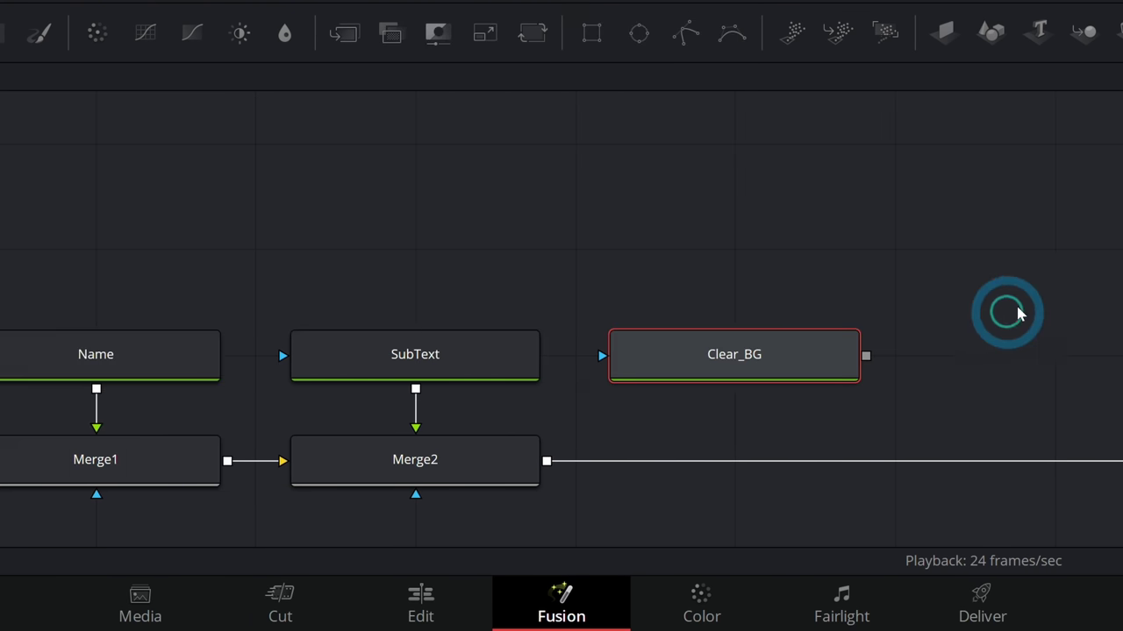
Add a Paint node fed by Clear_BG and merge it over the composite after Merge2.
left_click_drag(1008, 318, 625, 262)
left_click_drag(663, 310, 582, 288)
mouse_move(39, 33)
left_mouse_down()
mouse_move(121, 83)
mouse_move(588, 294)
left_mouse_up()
left_click_drag(419, 299, 487, 299)
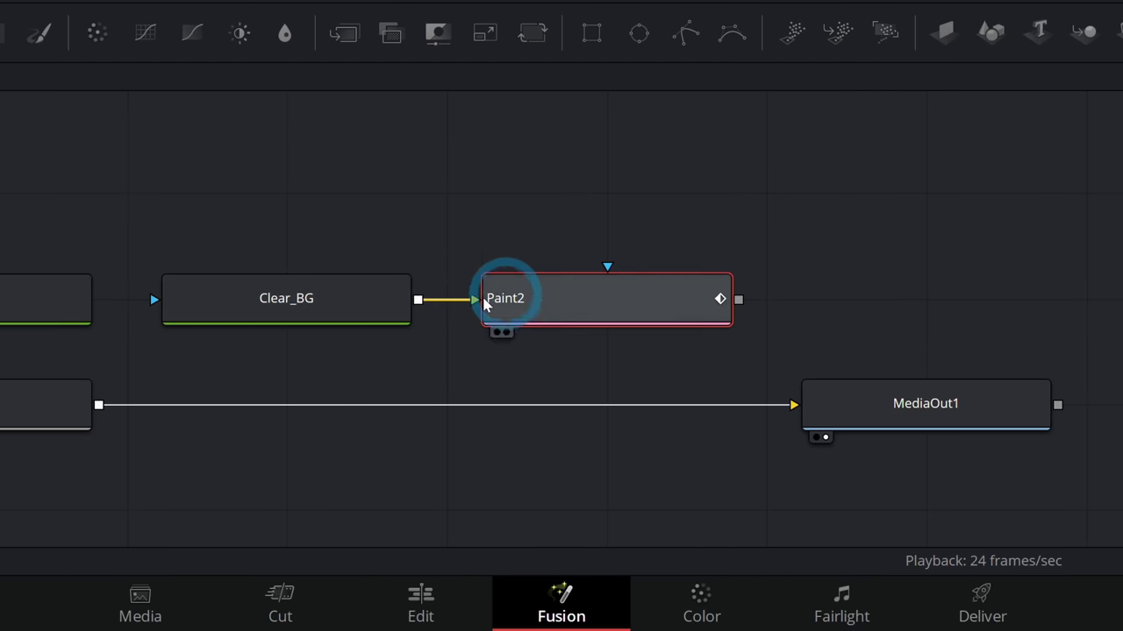
mouse_move(739, 301)
left_mouse_down()
mouse_move(907, 253)
mouse_move(97, 406)
left_mouse_up()
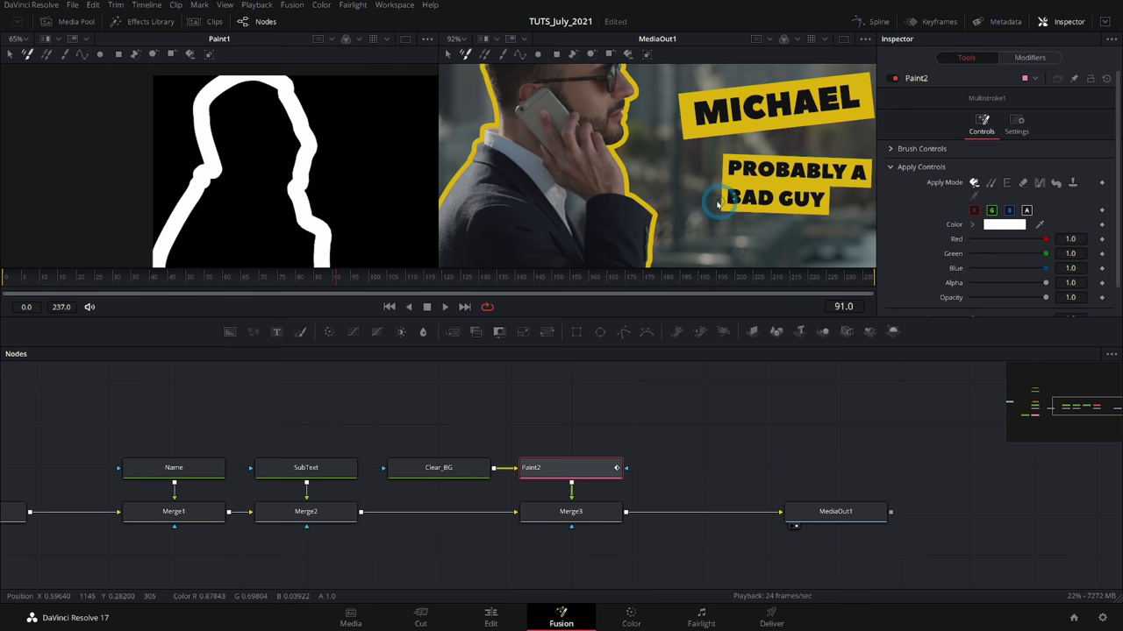
Draw an arrow on Paint2 with PolylineStroke, running from beside the subtitle toward the man and ending in a two-sided arrowhead.
scroll(701, 203, "up", 2)
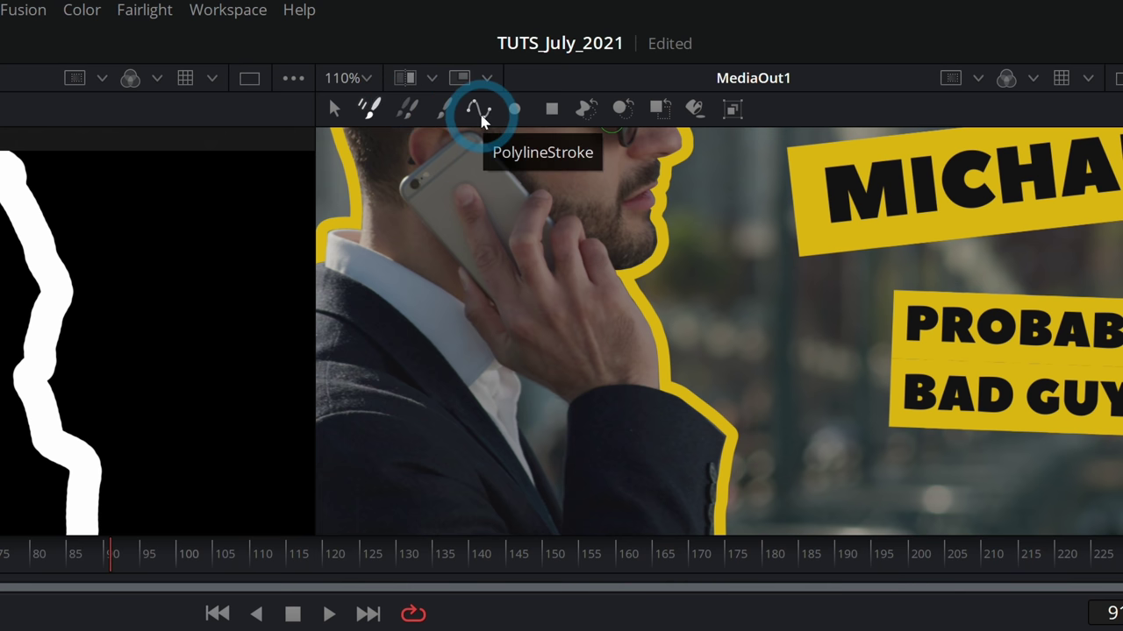
left_click(479, 113)
scroll(849, 434, "up", 2)
scroll(872, 394, "down", 3)
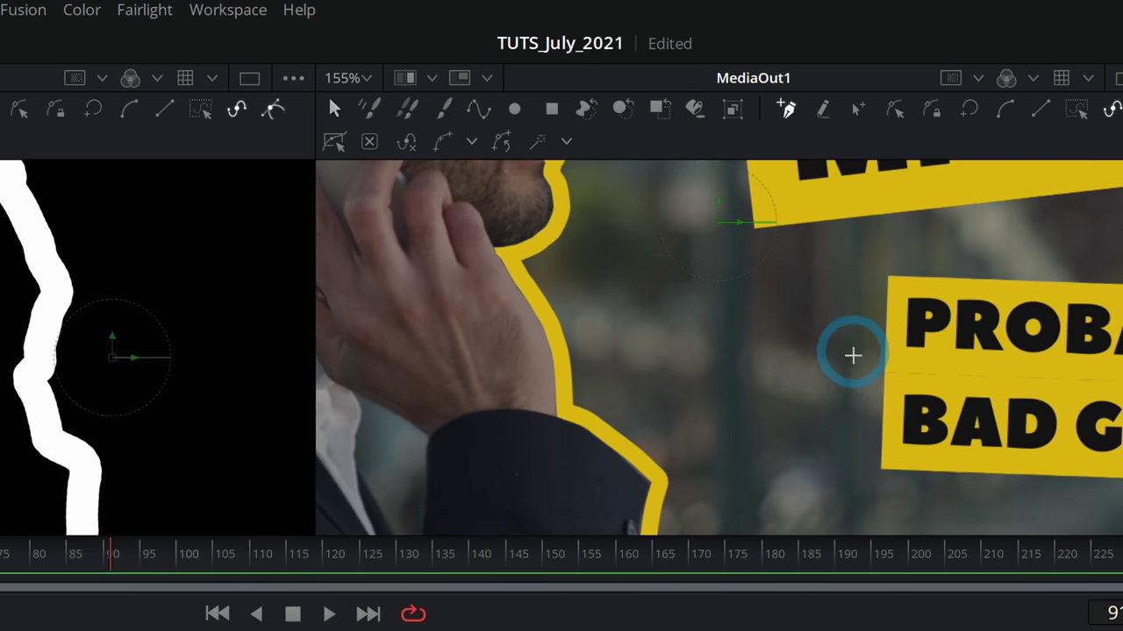
left_click(857, 387)
left_click(762, 361)
left_click(659, 329)
left_click(666, 374)
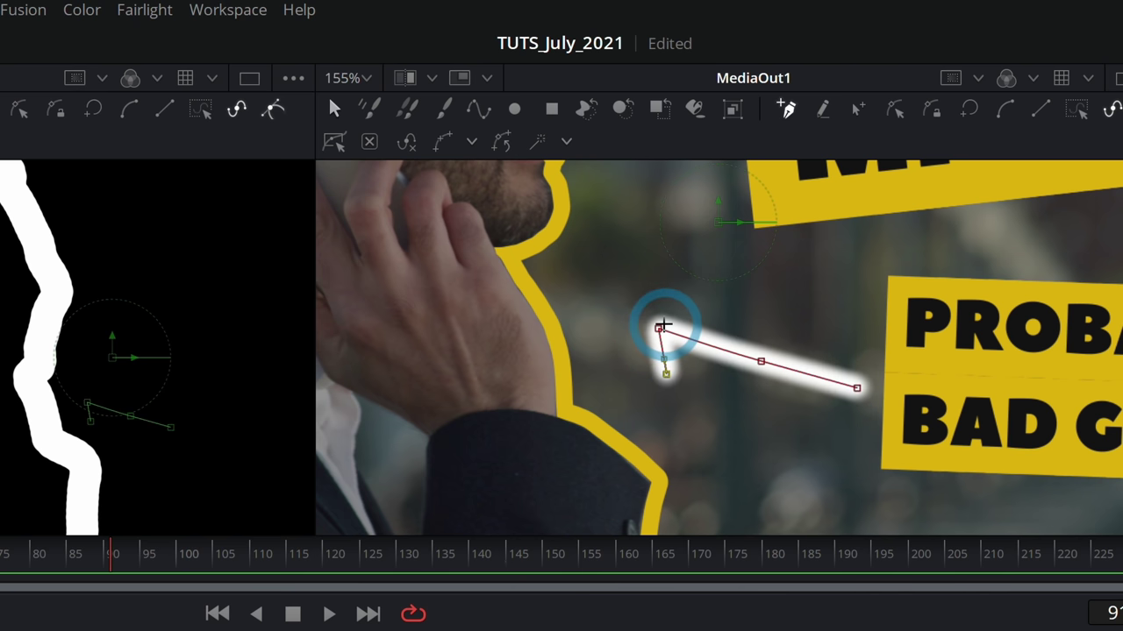
left_click(704, 310)
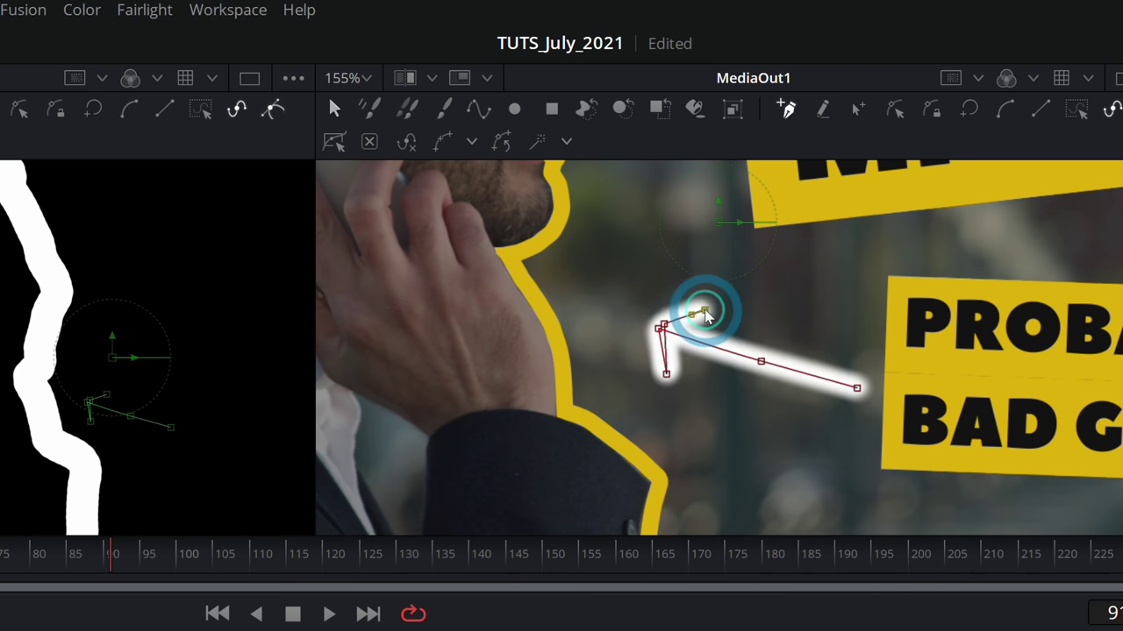
left_click(658, 329)
left_click_drag(670, 374, 671, 375)
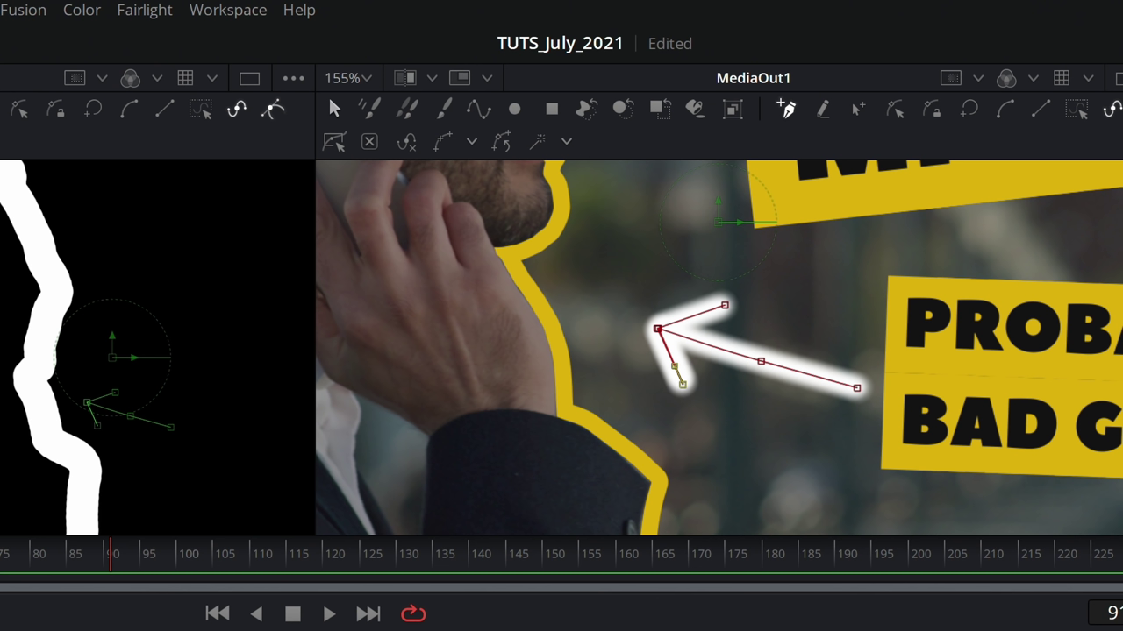
Set the arrow stroke's brush softness to 0.08 and inspect the edge at its tail.
mouse_move(891, 418)
left_mouse_down()
mouse_move(747, 418)
mouse_move(823, 417)
left_mouse_up()
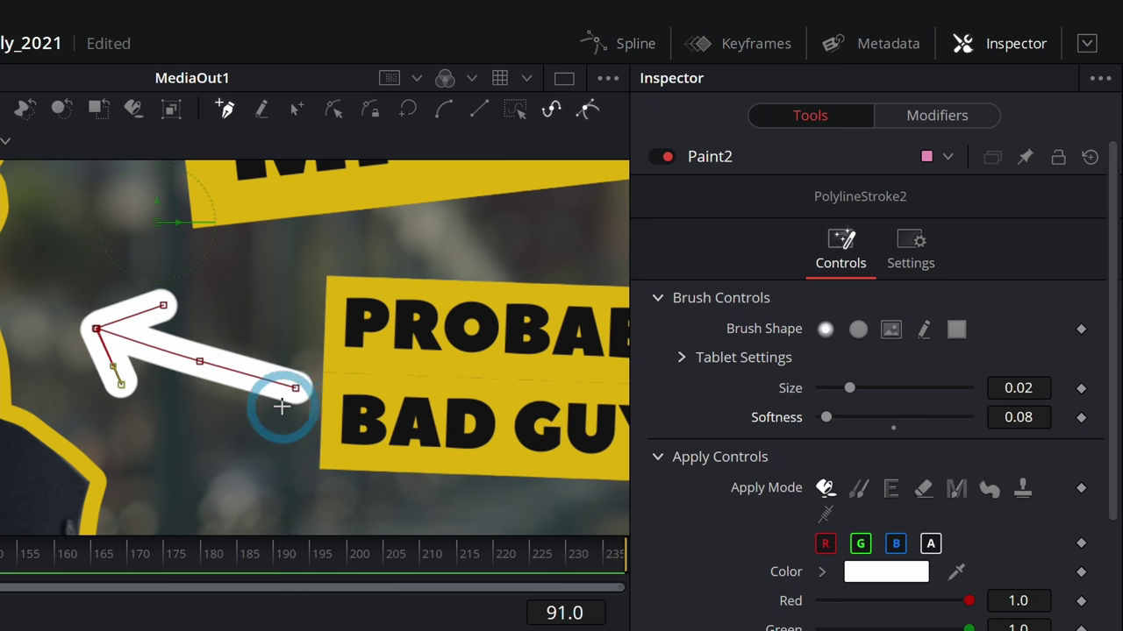
scroll(282, 401, "up", 5)
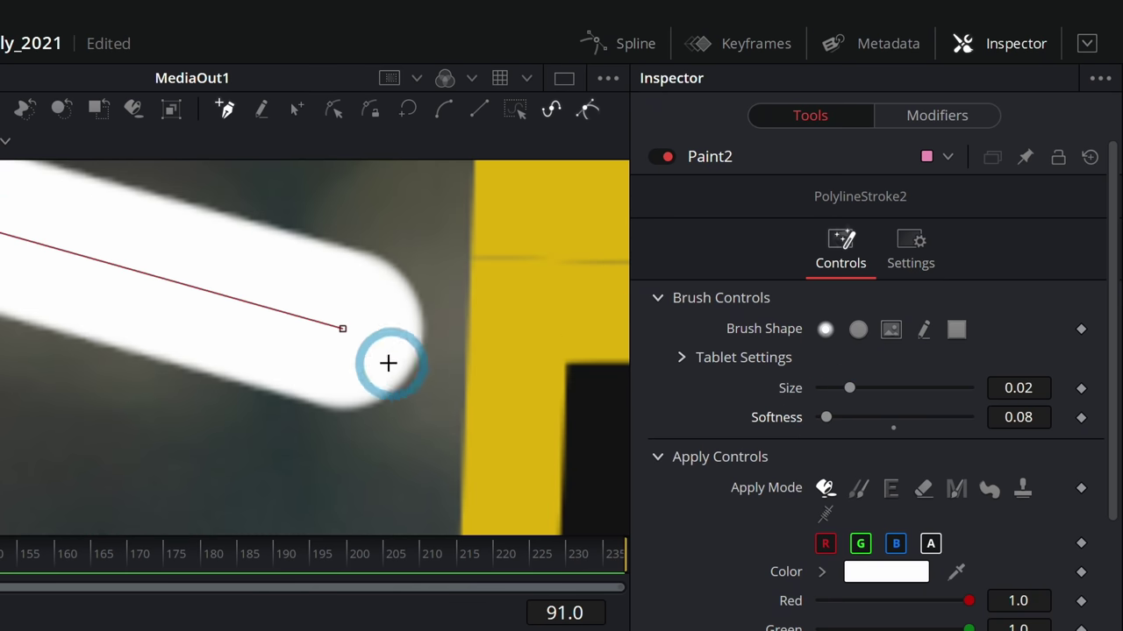
Set the arrow stroke's brush size to 0.0147 and softness to 0.07, and sample its color from the yellow subtitle box.
left_click_drag(494, 333, 269, 336)
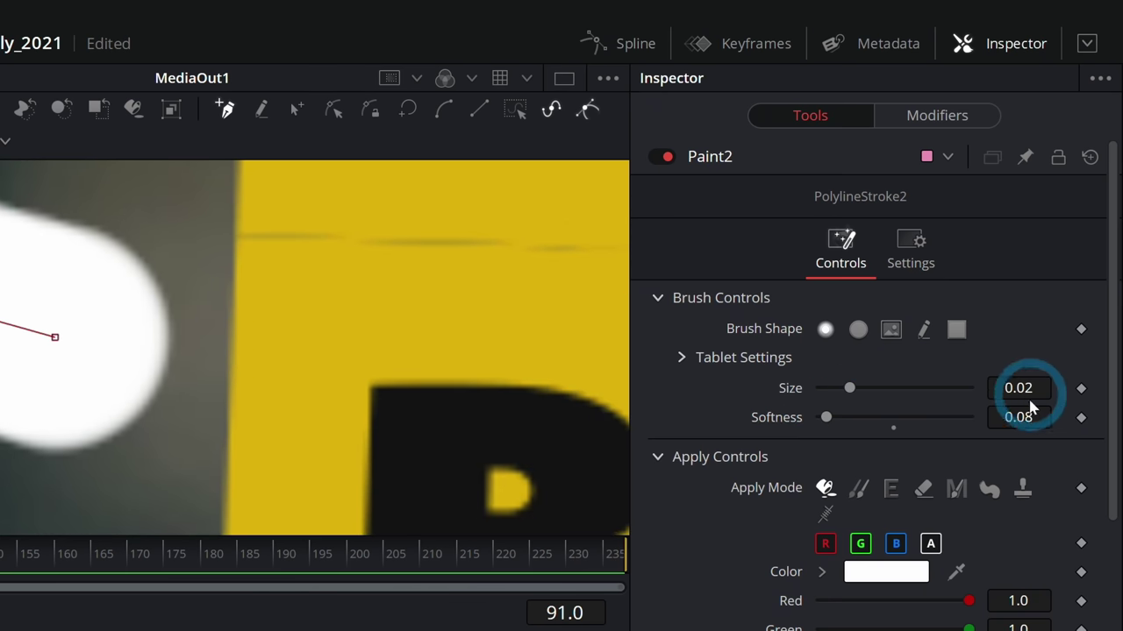
mouse_move(1024, 420)
left_mouse_down()
mouse_move(1005, 386)
mouse_move(970, 386)
left_mouse_up()
key("ctrl+f")
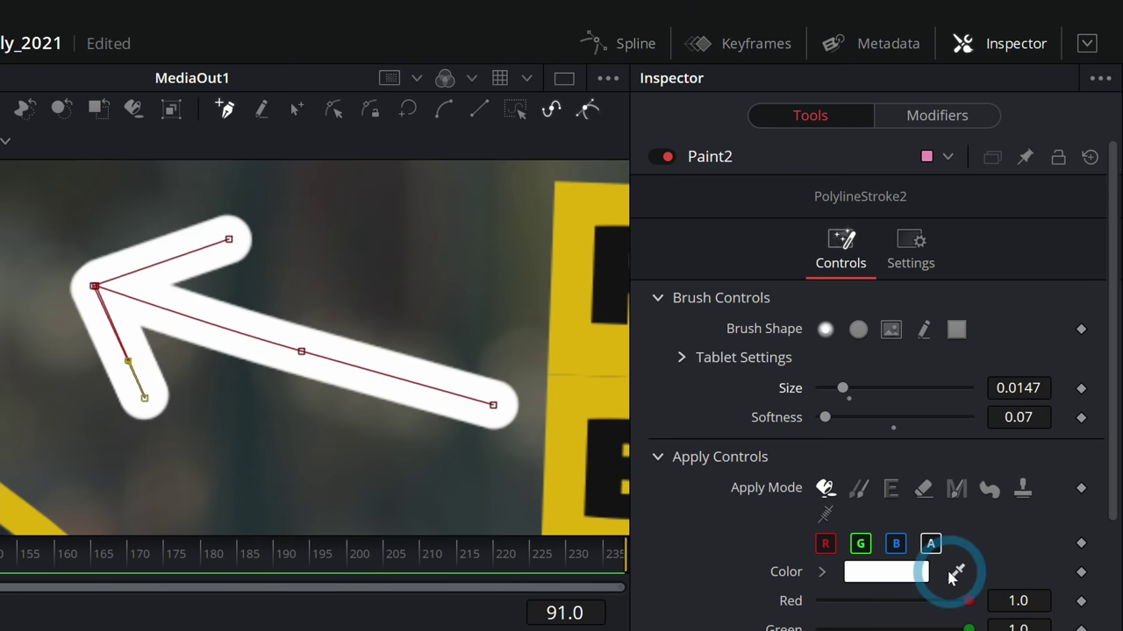
left_click_drag(954, 576, 574, 391)
scroll(422, 421, "down", 1)
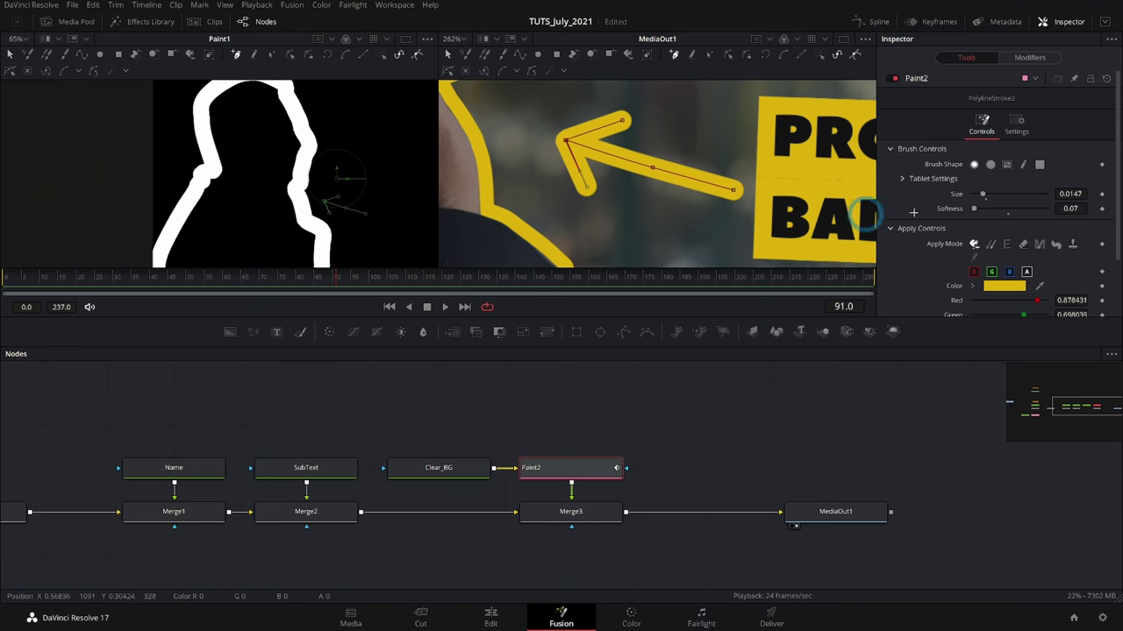
Try shortening the arrow stroke's Write On range from its end and restore the end value to 1.0.
scroll(728, 465, "down", 2)
left_click(891, 308)
scroll(912, 237, "down", 4)
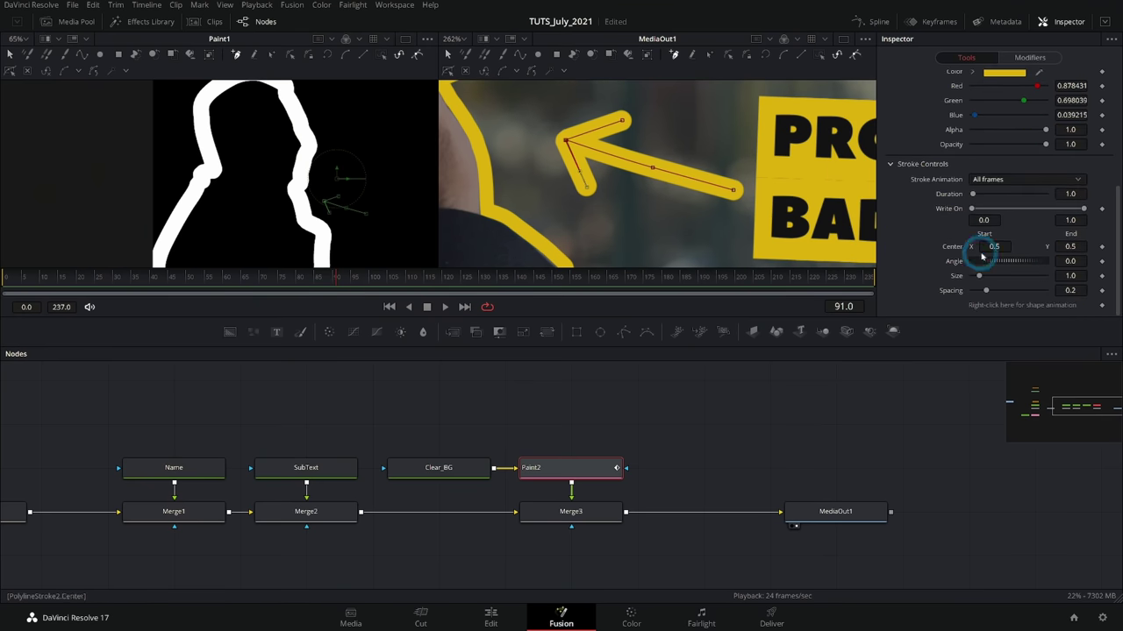
left_click_drag(1082, 209, 1042, 212)
mouse_move(961, 424)
left_mouse_down()
mouse_move(840, 417)
mouse_move(1085, 412)
mouse_move(929, 416)
mouse_move(1015, 417)
left_mouse_up()
left_click_drag(1015, 417, 1051, 416)
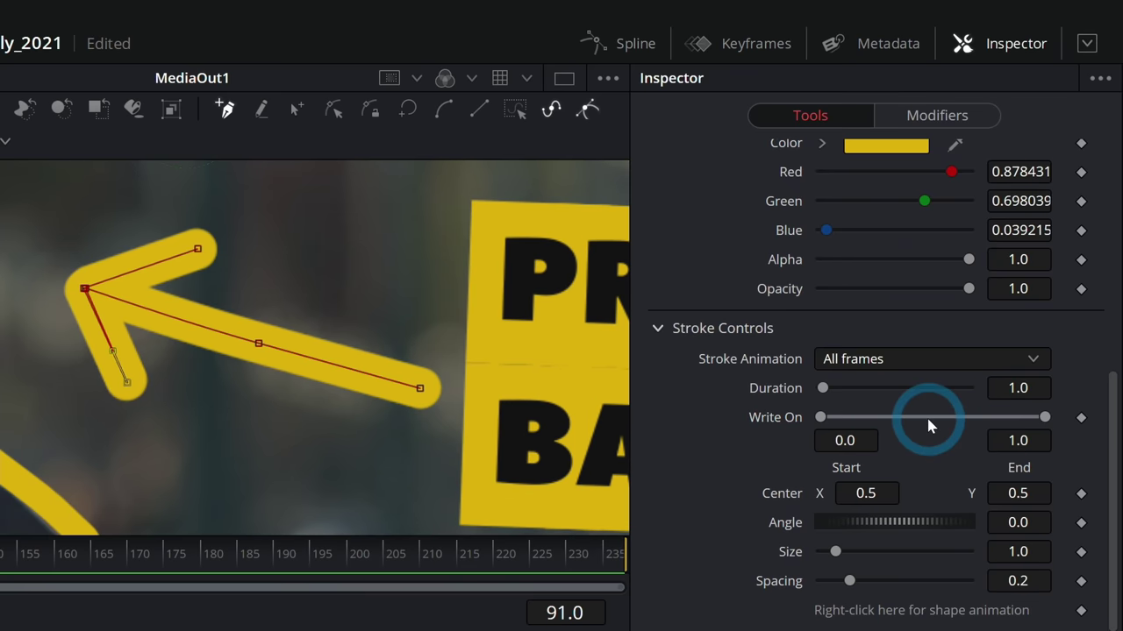
Keyframe the arrow stroke's Write On end from 0.0 at frame 64 to 1.0 at frame 72.
mouse_move(341, 277)
left_mouse_down()
mouse_move(194, 282)
mouse_move(235, 281)
left_mouse_up()
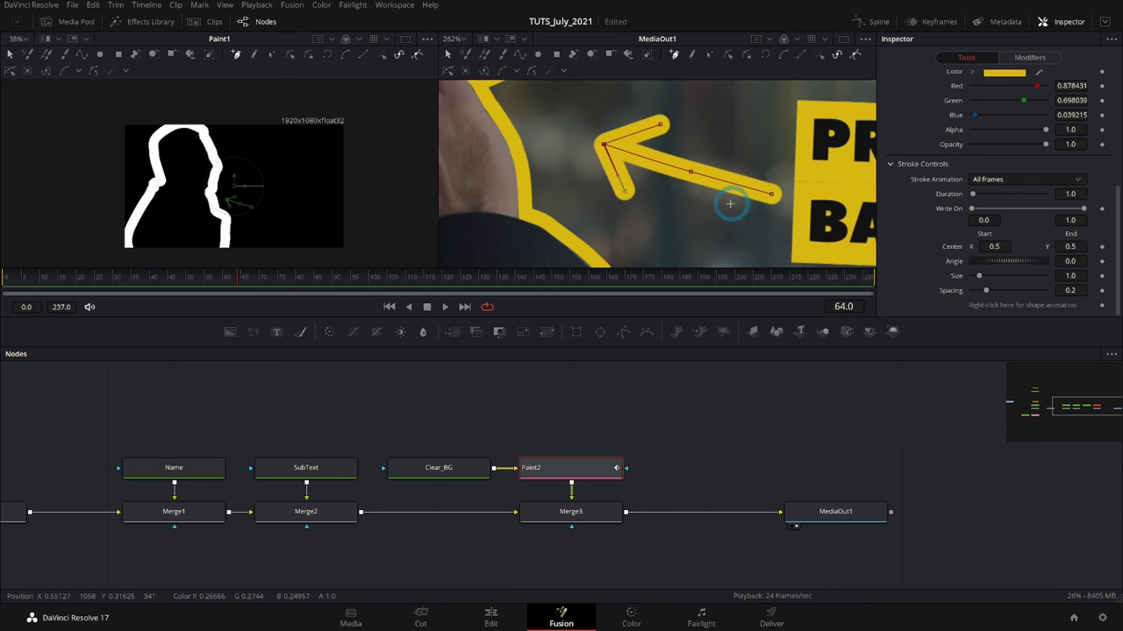
left_click(1103, 210)
left_click_drag(1084, 209, 948, 220)
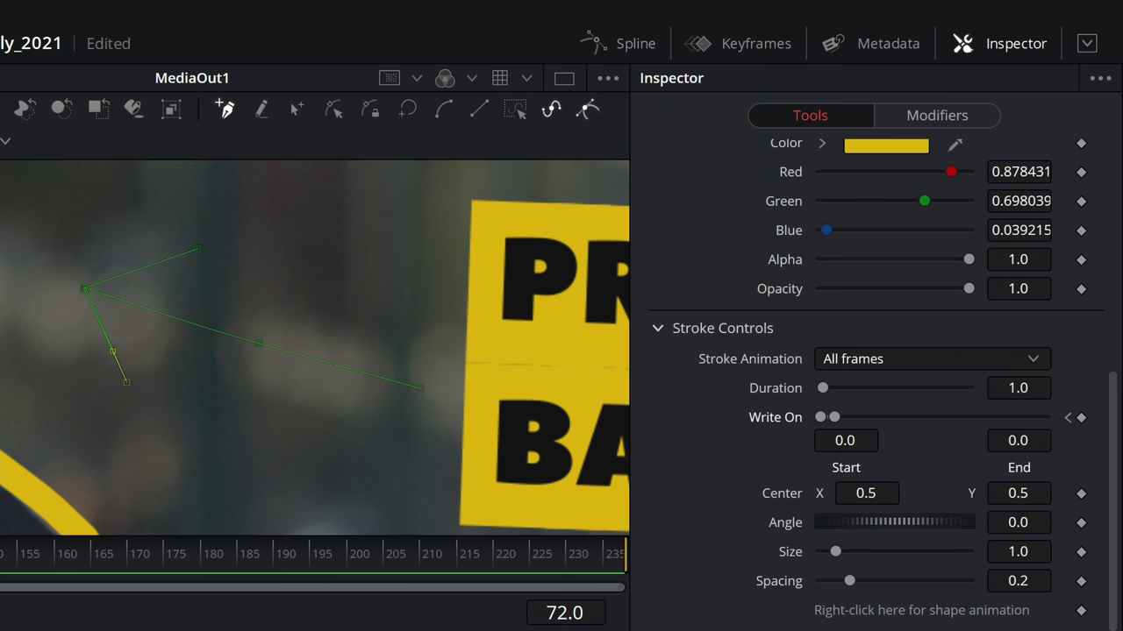
mouse_move(834, 417)
left_mouse_down()
mouse_move(1044, 418)
mouse_move(1059, 438)
left_mouse_up()
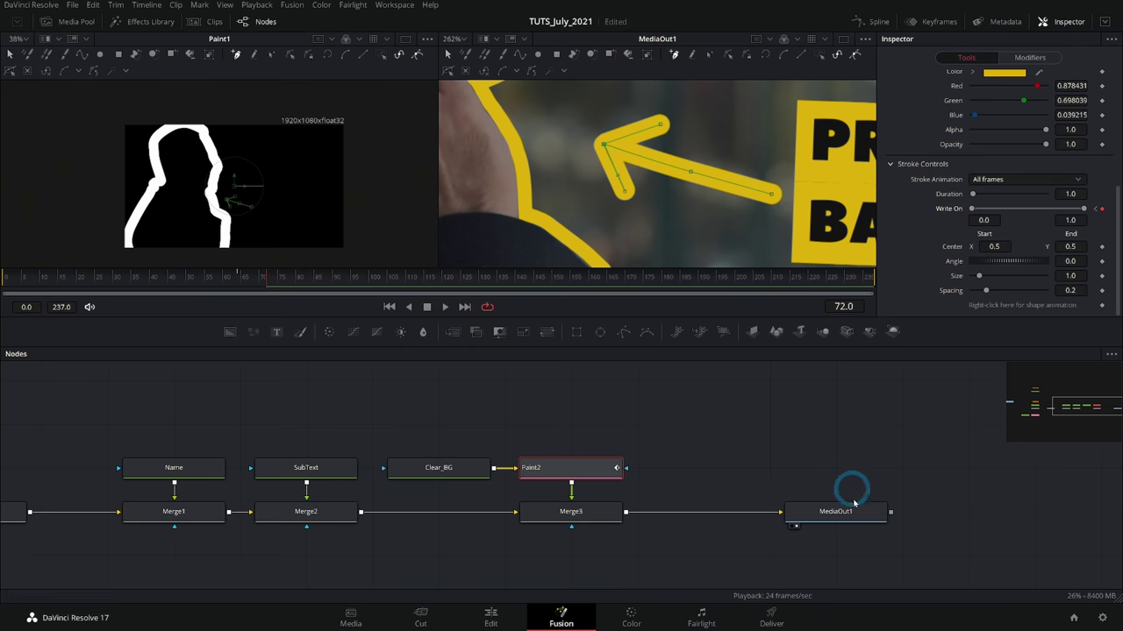
Play the composite from frame 51 to review the arrow drawing on with the outline and titles.
left_click(837, 509)
scroll(296, 340, "down", 3)
scroll(737, 141, "down", 1)
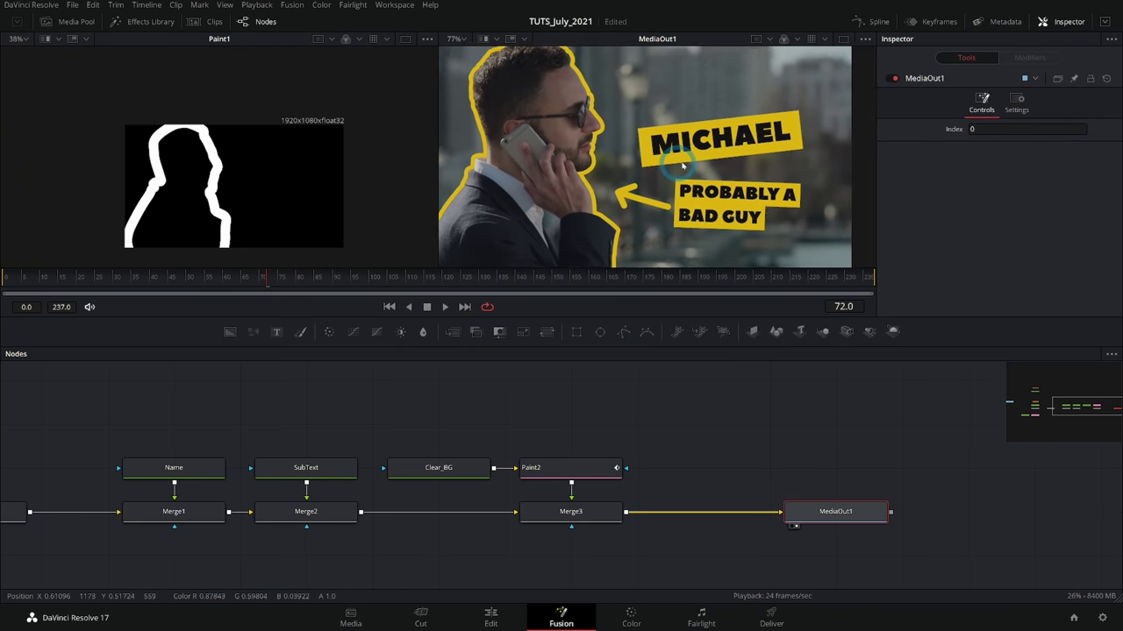
left_click(189, 279)
key("space")
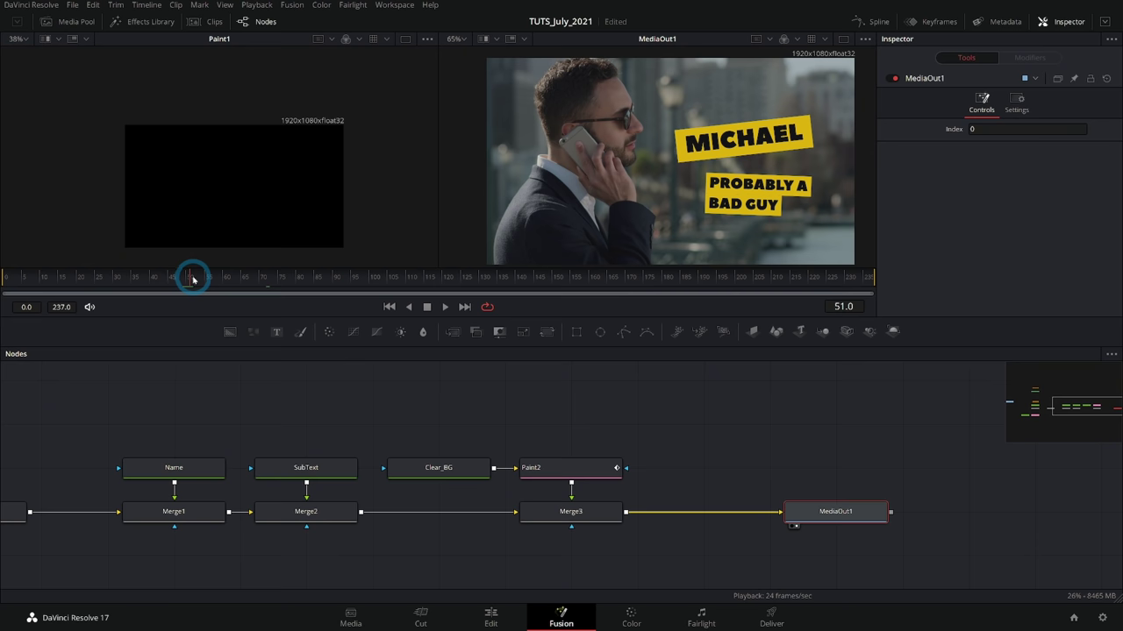
scroll(796, 214, "up", 2)
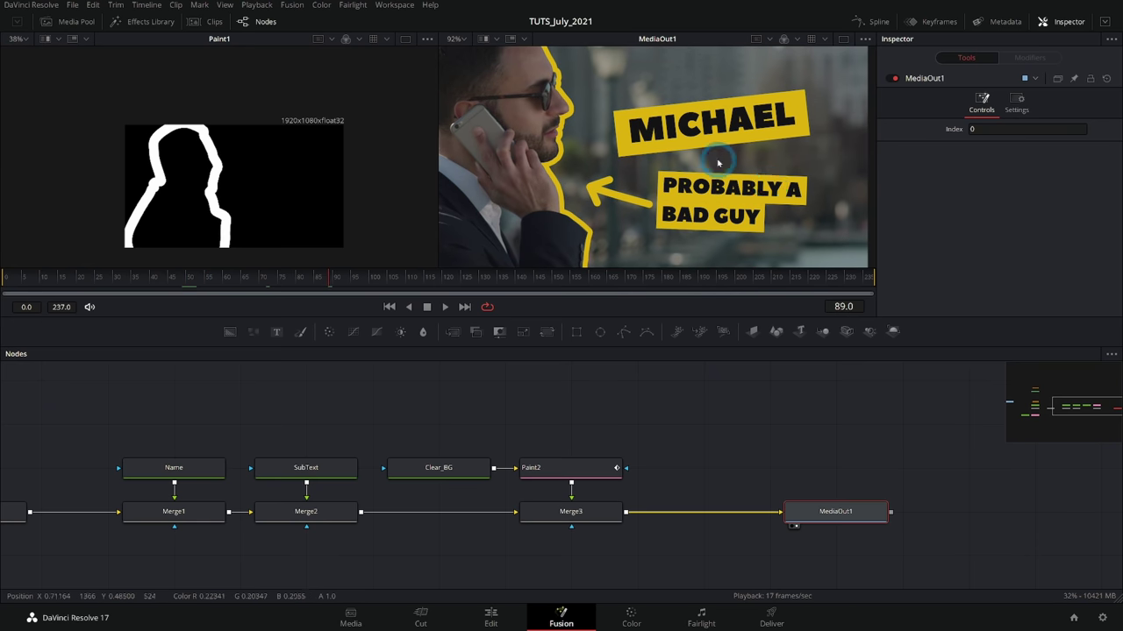
Go to frame 60 and raise the Name and SubText nodes to make room above Merge1 and Merge2.
left_click_drag(534, 394, 670, 396)
left_click_drag(448, 439, 307, 491)
mouse_move(201, 278)
left_mouse_down()
mouse_move(190, 280)
mouse_move(224, 283)
left_mouse_up()
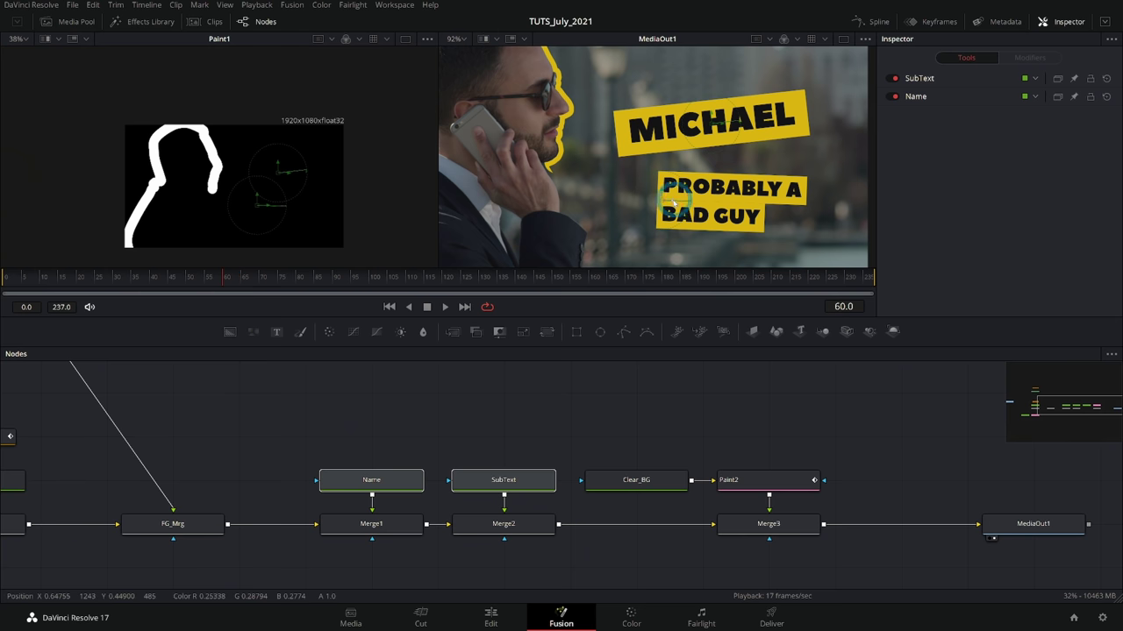
left_click_drag(377, 480, 354, 392)
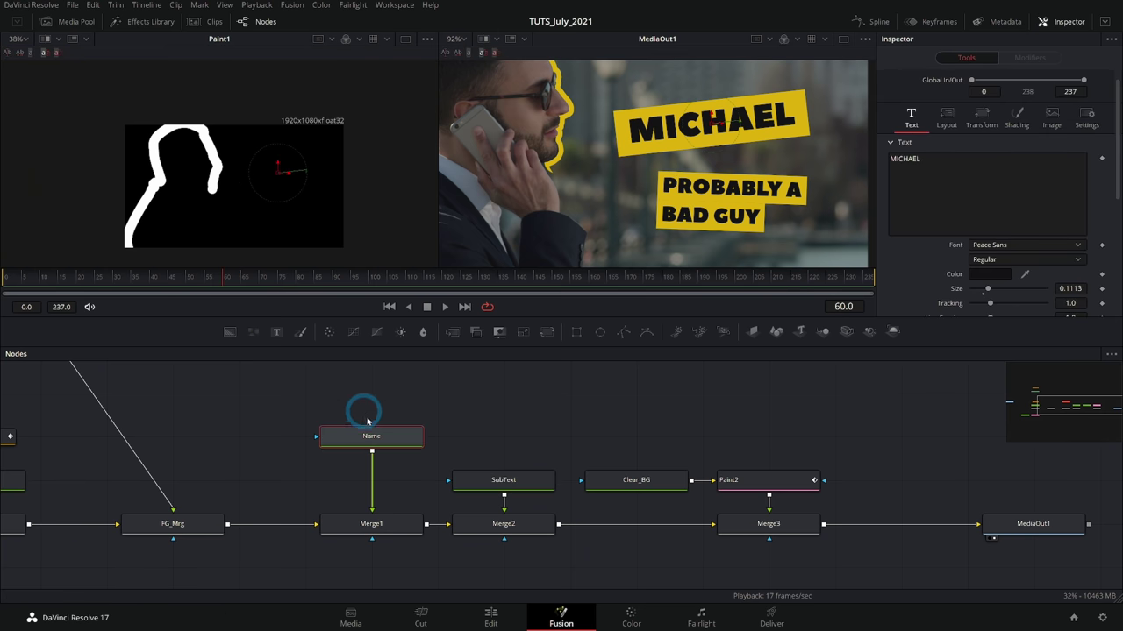
left_click_drag(478, 481, 477, 439)
Insert a Transform node between the Name node and Merge1.
left_click(392, 445)
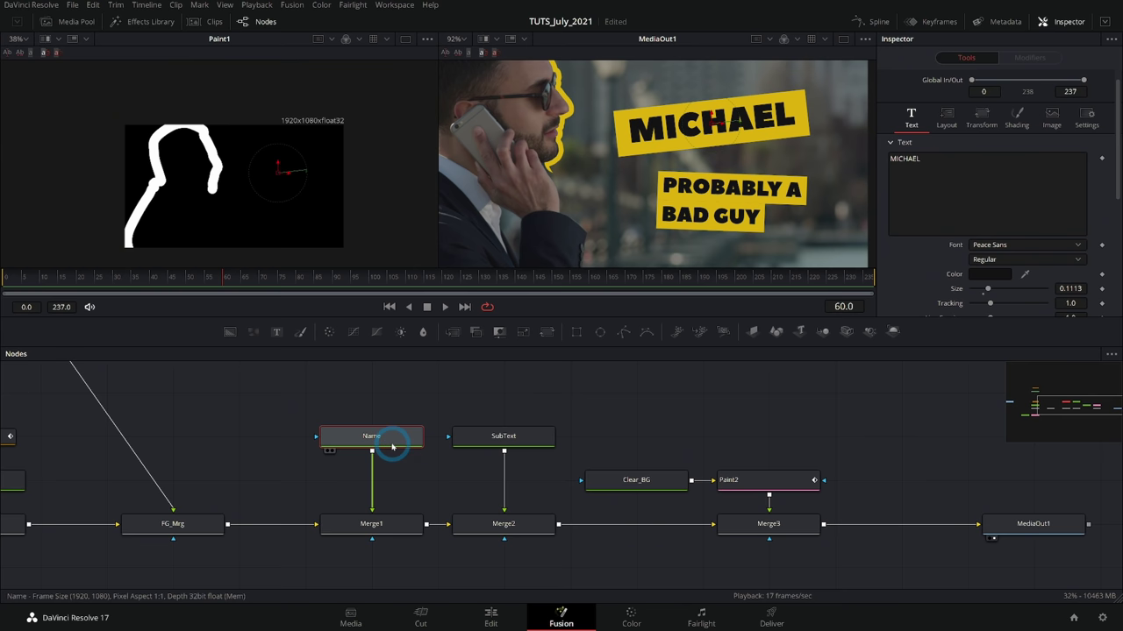
key("shift+space")
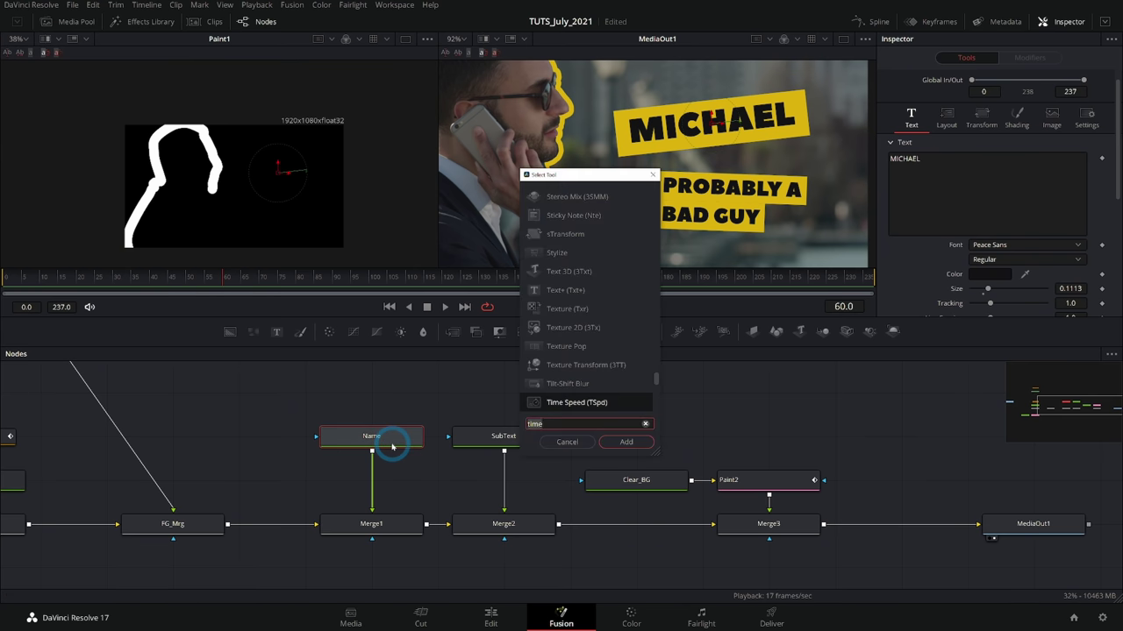
type("x")
key("Return")
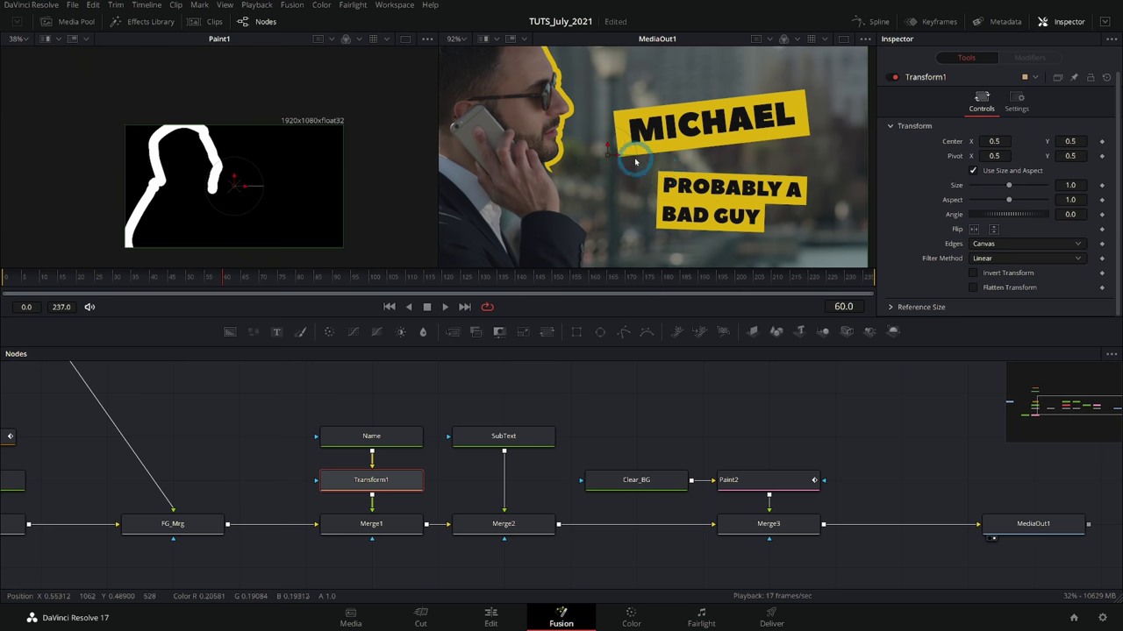
Move Transform1's pivot to the middle of the name box's left edge, at X 0.511692 and Y 0.571006.
scroll(627, 163, "up", 3)
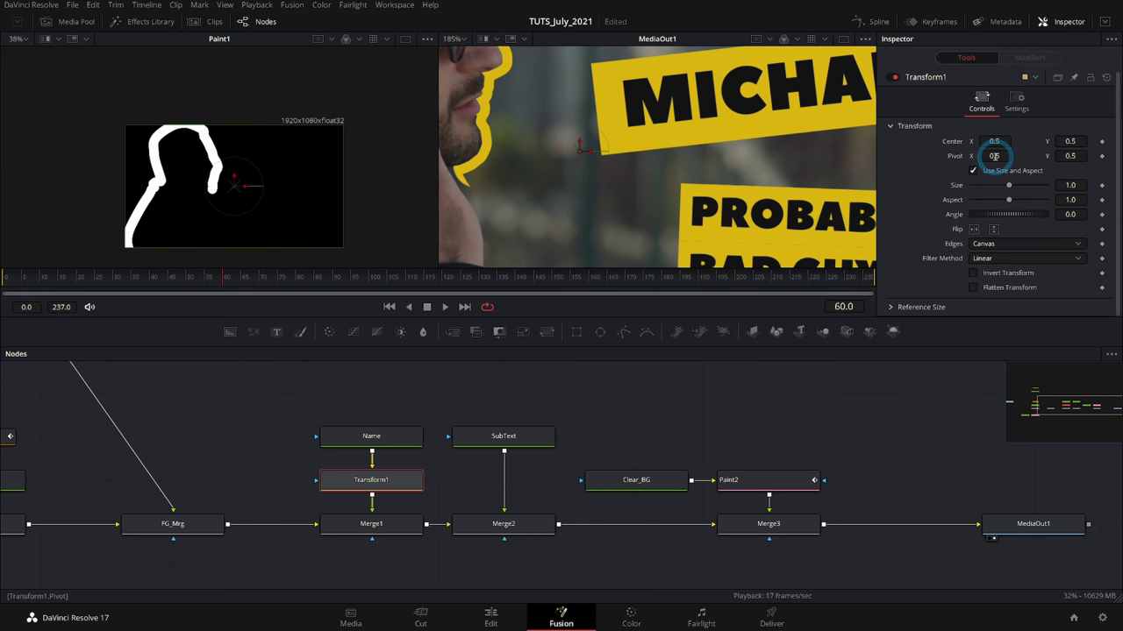
left_click_drag(1022, 156, 1008, 165)
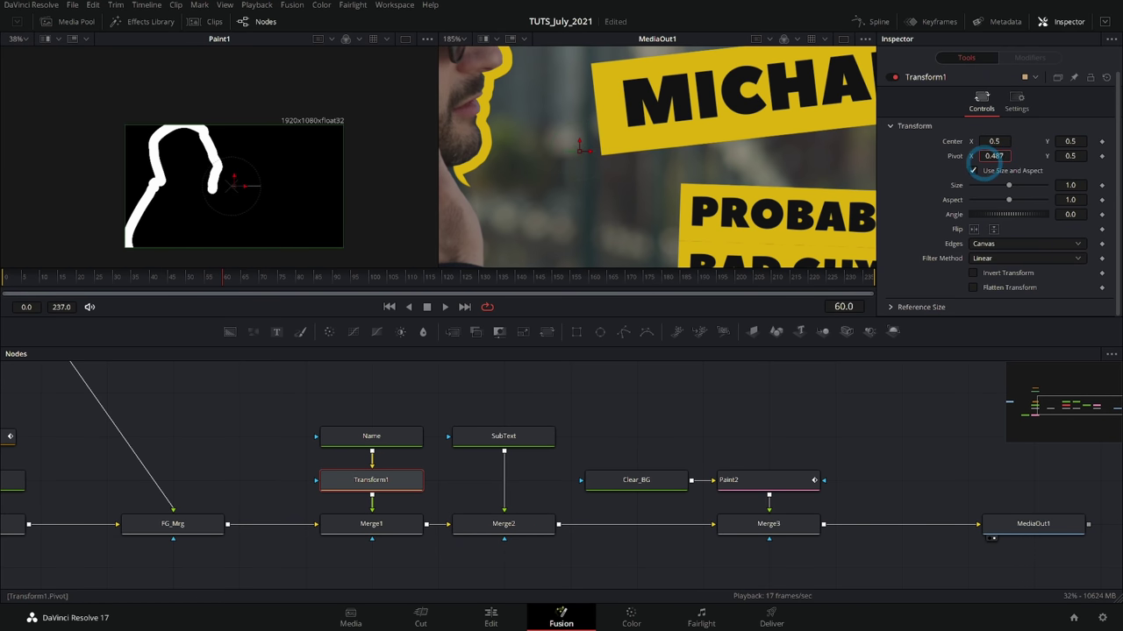
left_click_drag(1004, 165, 1001, 165)
left_click_drag(1070, 156, 1085, 155)
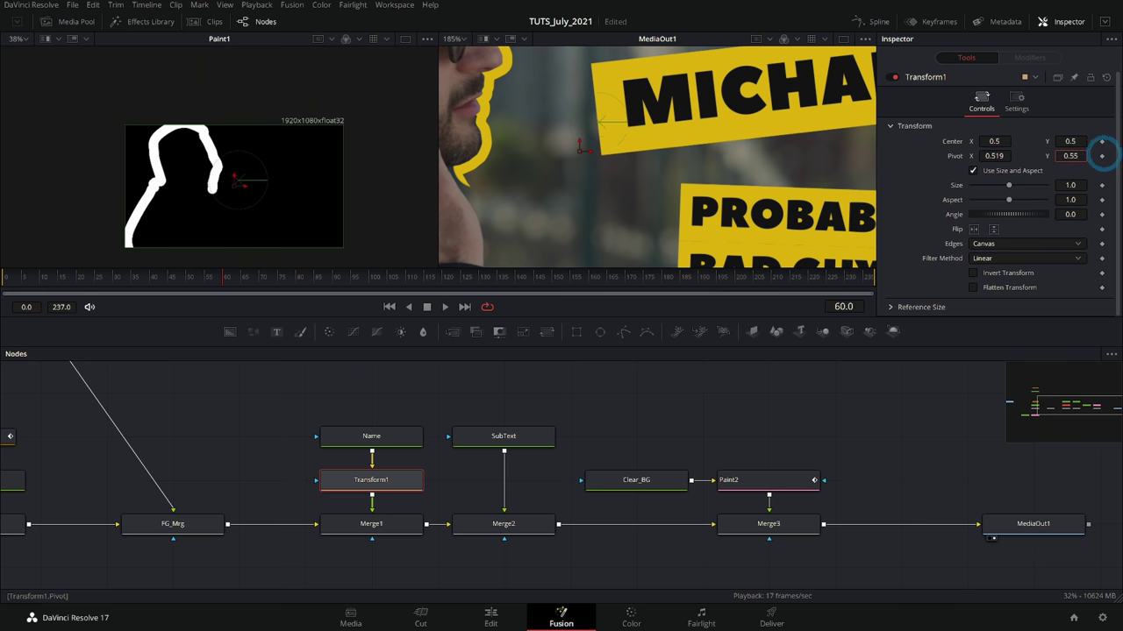
left_click_drag(598, 108, 590, 114)
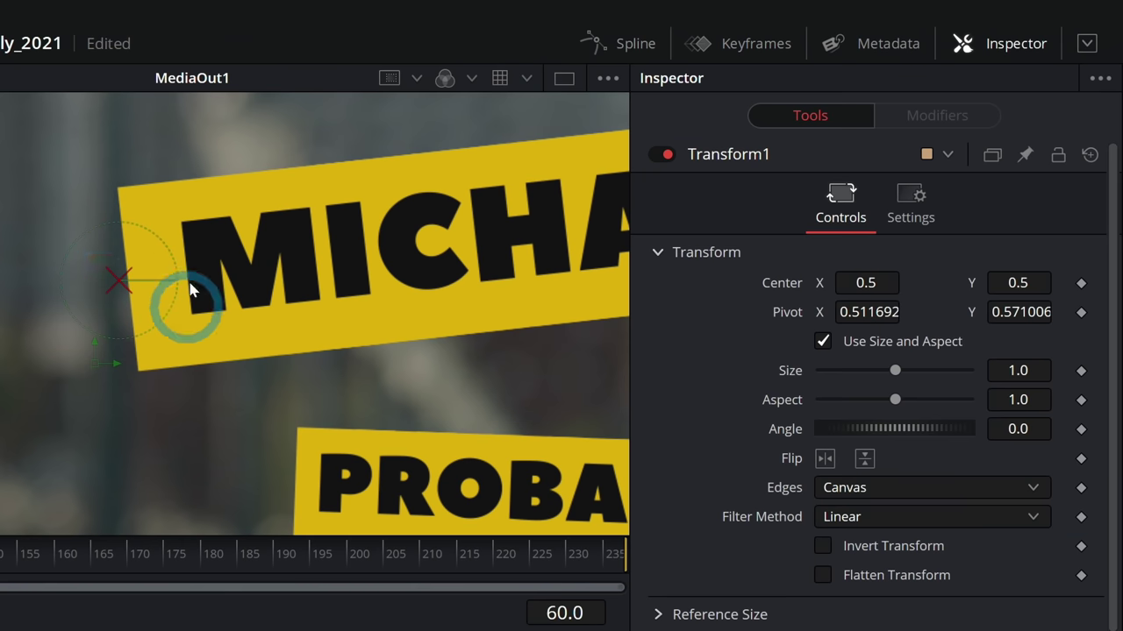
scroll(641, 149, "down", 3)
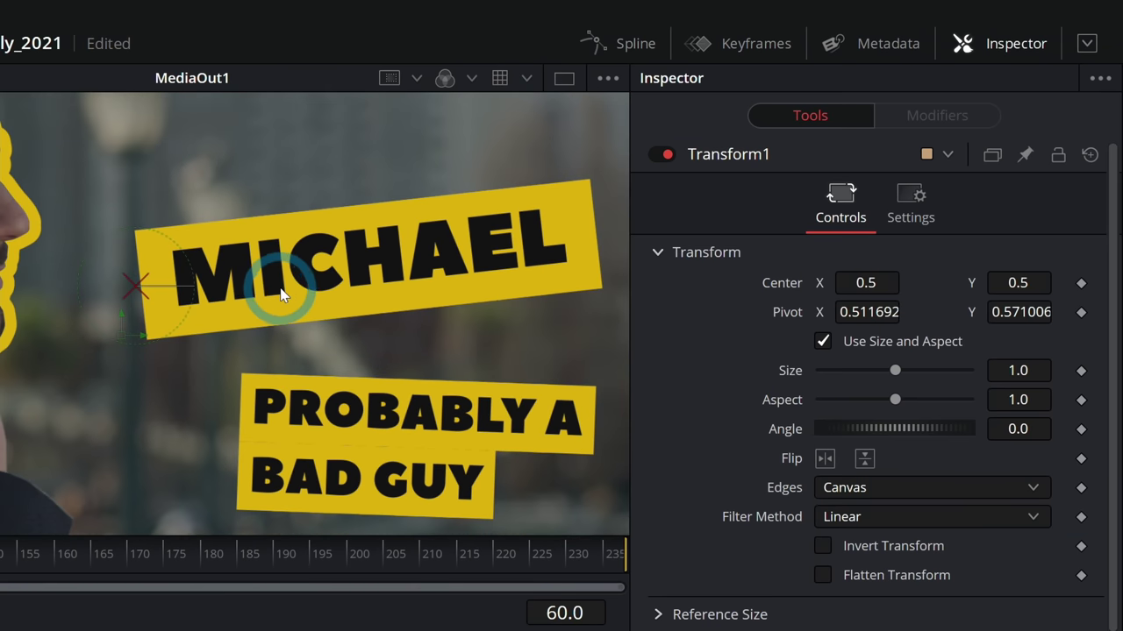
Try scaling the name box down about its new pivot and reset the size to 1.0.
left_click_drag(279, 295, 199, 291)
left_click(895, 371)
left_click_drag(895, 371, 868, 372)
double_click(792, 377)
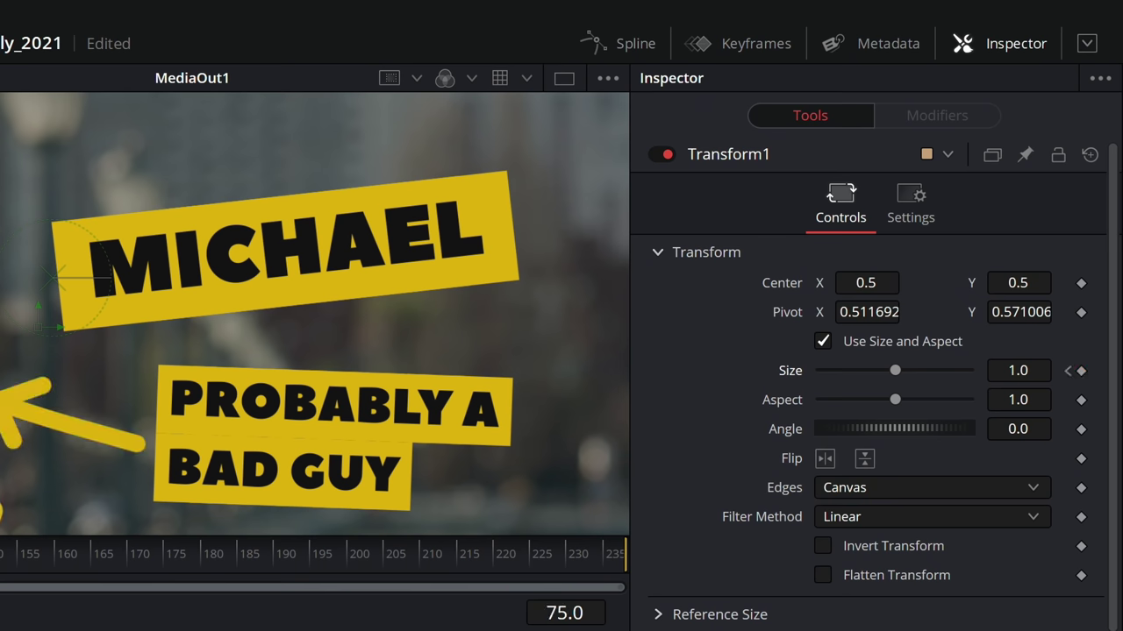
Keyframe Transform1's Size from 0.0 at frame 60 to 1.0 at frame 70, and play back the name box's growth.
left_click(727, 477)
left_click(1081, 372)
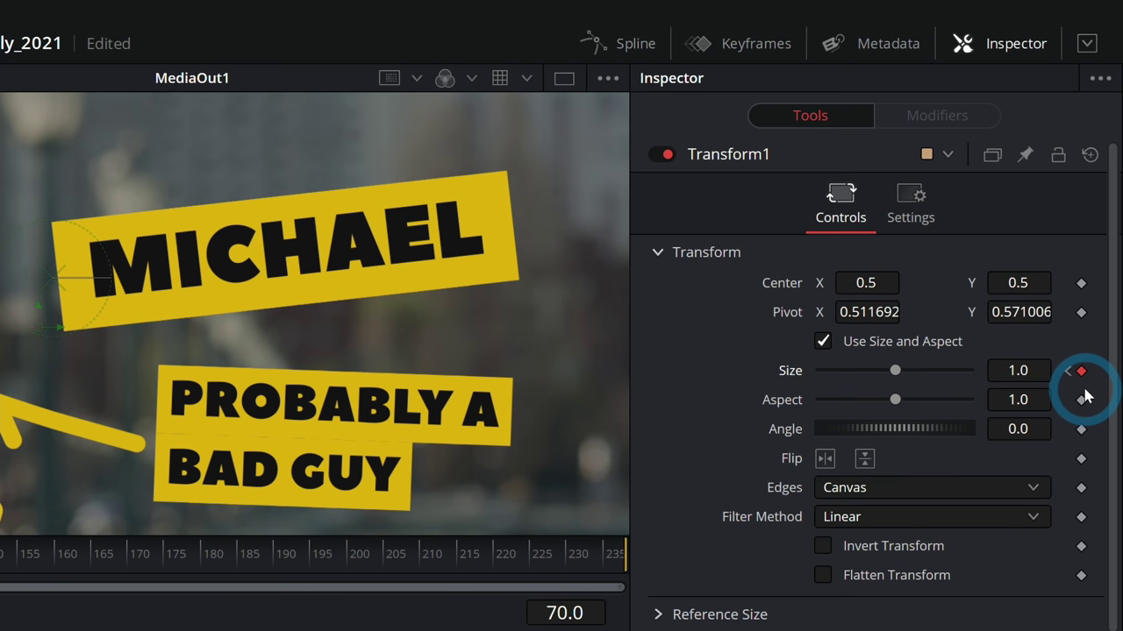
left_click(1067, 371)
left_click_drag(895, 370, 647, 393)
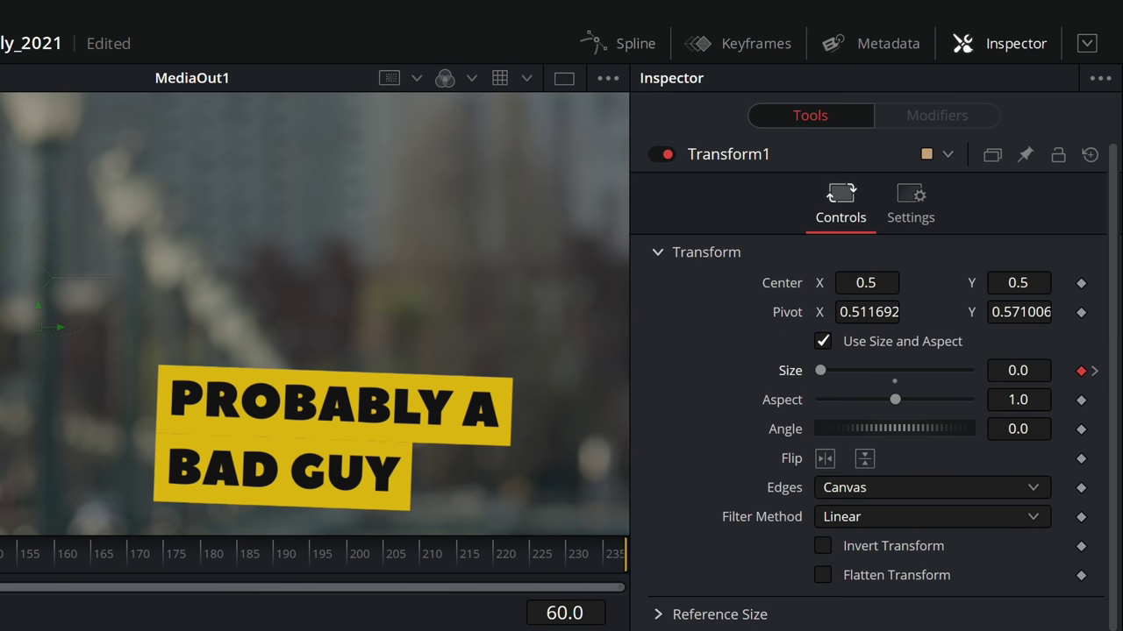
key("space")
left_click_drag(311, 281, 264, 280)
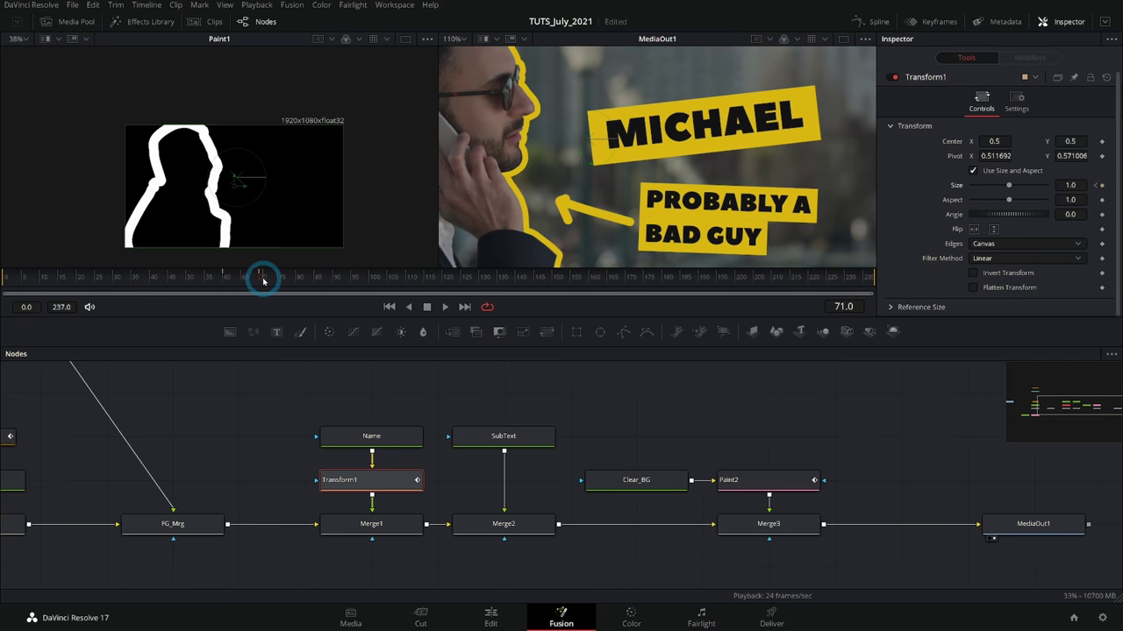
Paste a copy of Transform1 after SubText and move its pivot to the subtitle box's left edge, at X 0.591125 and Y 0.344116.
left_click(392, 489)
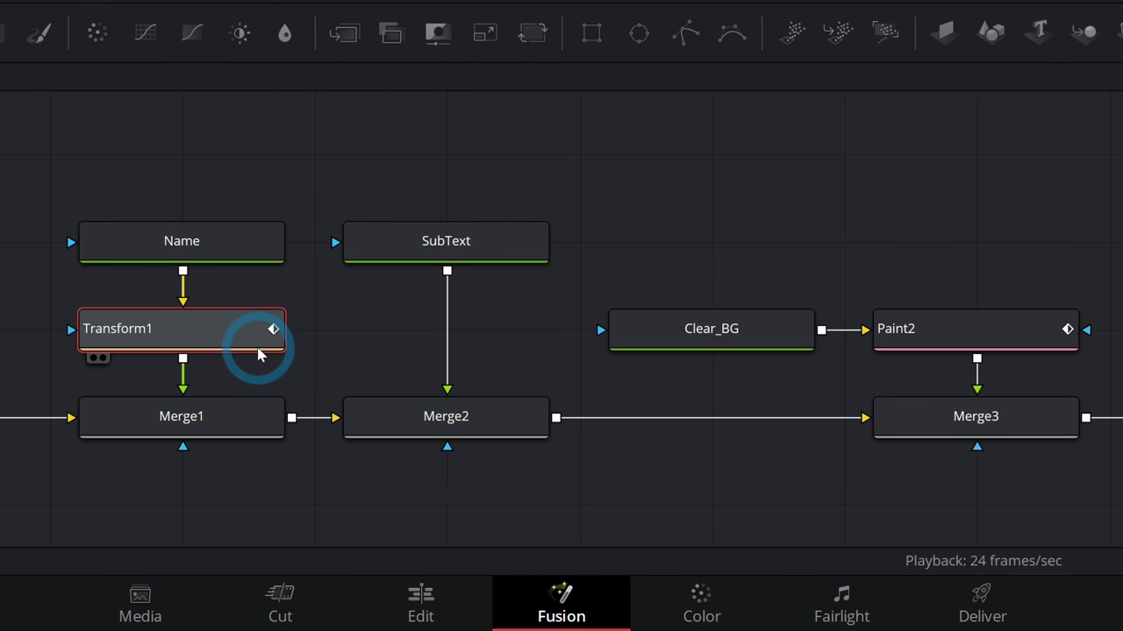
left_click(500, 254)
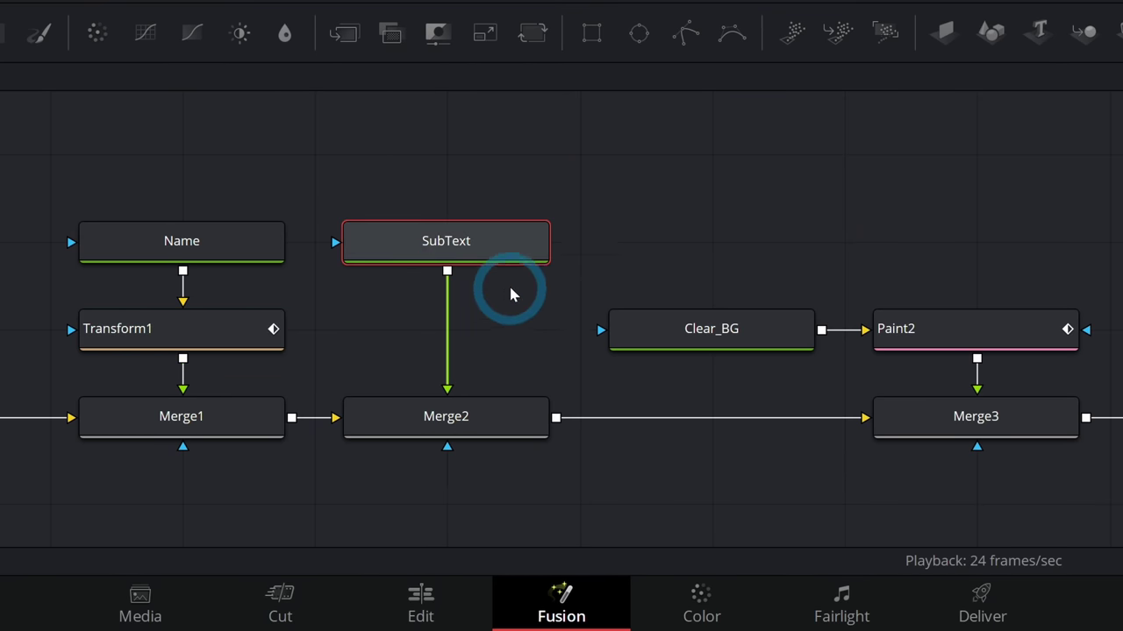
key("ctrl+v")
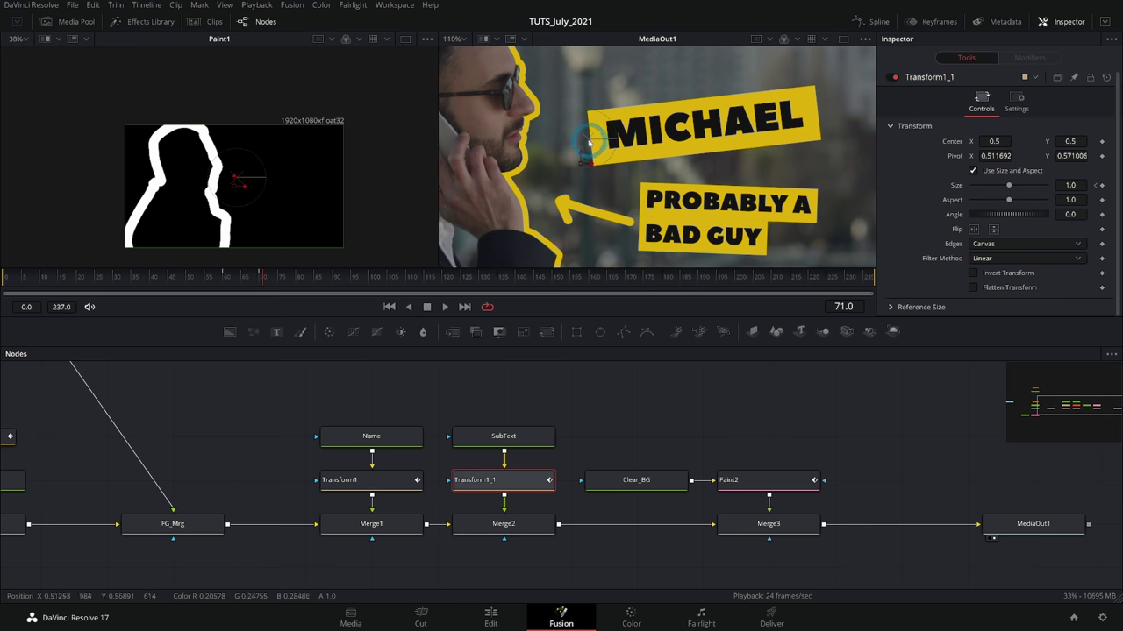
left_click_drag(590, 143, 632, 219)
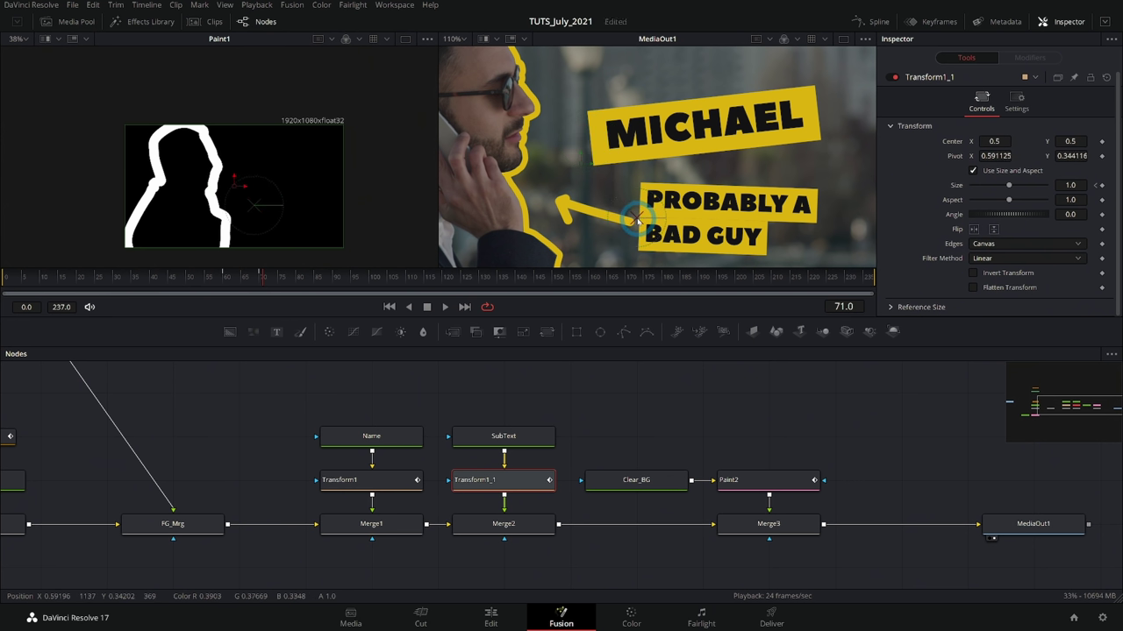
Scrub through the frames around the title reveal to check how both text boxes scale up.
mouse_move(263, 277)
left_mouse_down()
mouse_move(231, 277)
mouse_move(241, 278)
left_mouse_up()
left_click_drag(181, 343, 269, 322)
scroll(282, 412, "down", 2)
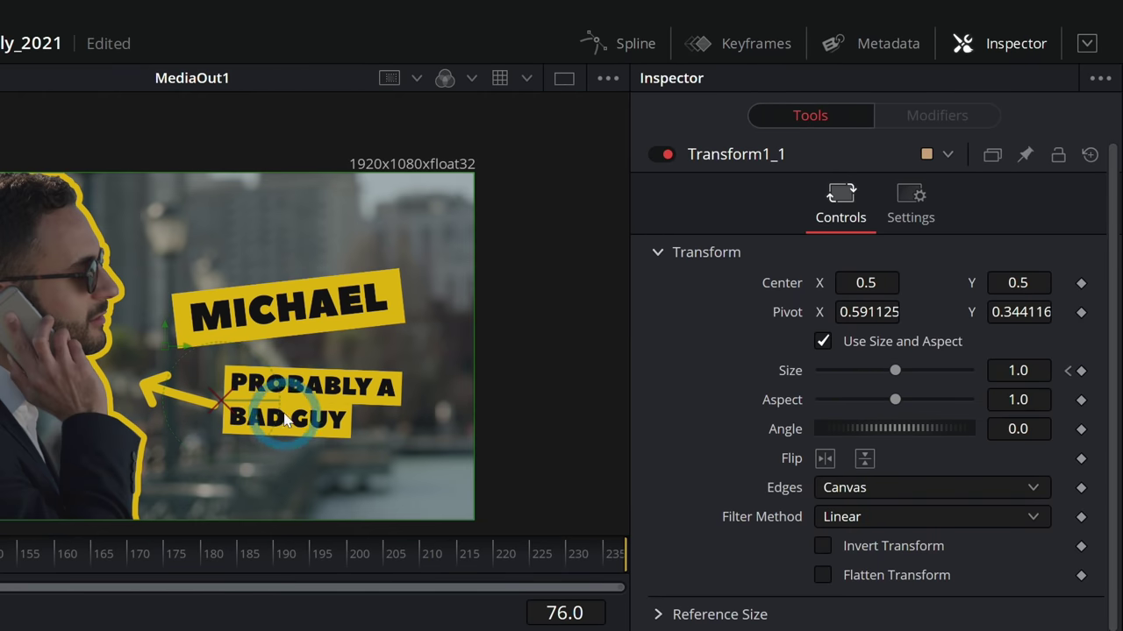
left_click_drag(99, 283, 248, 256)
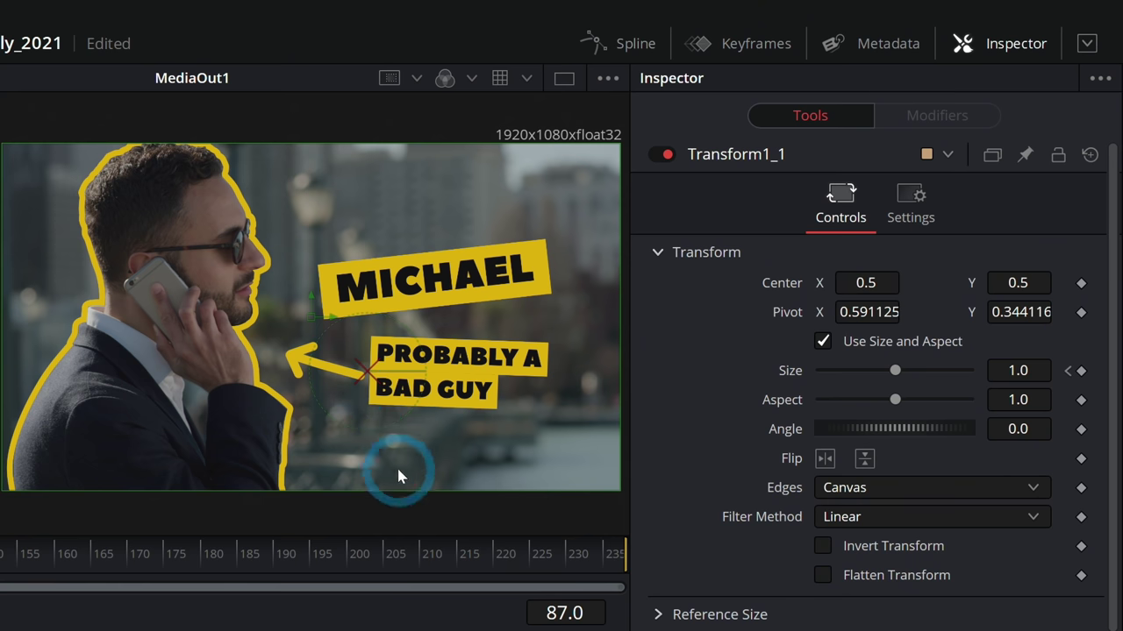
Examine the full node tree from the original footage to Merge3, and focus on the Clear_BG node.
left_click_drag(339, 368, 356, 363)
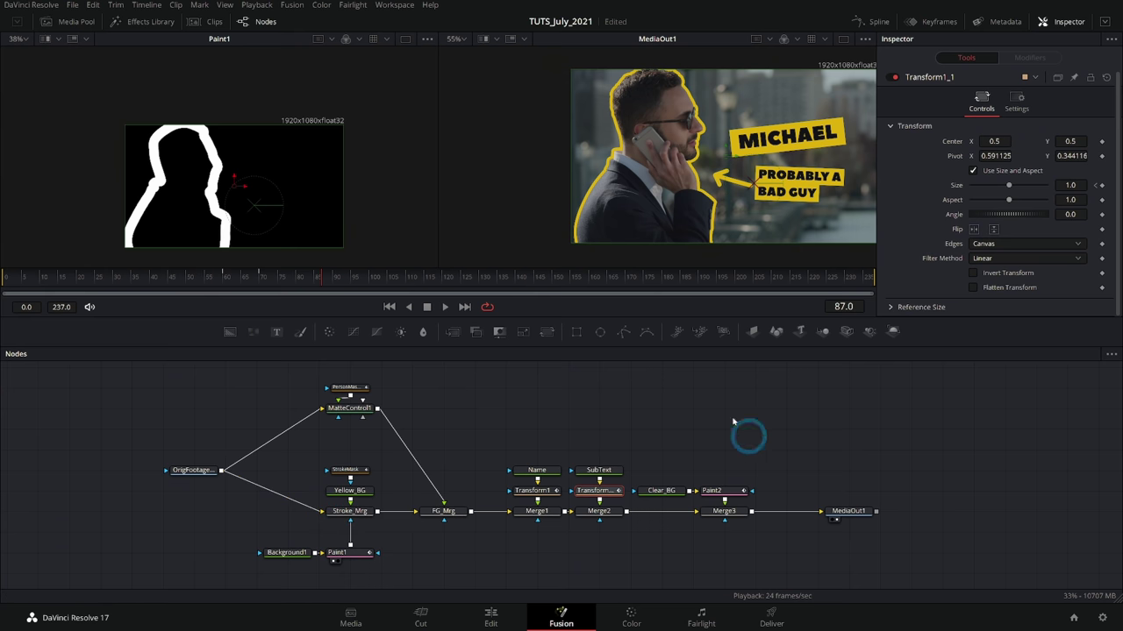
left_click_drag(163, 379, 770, 557)
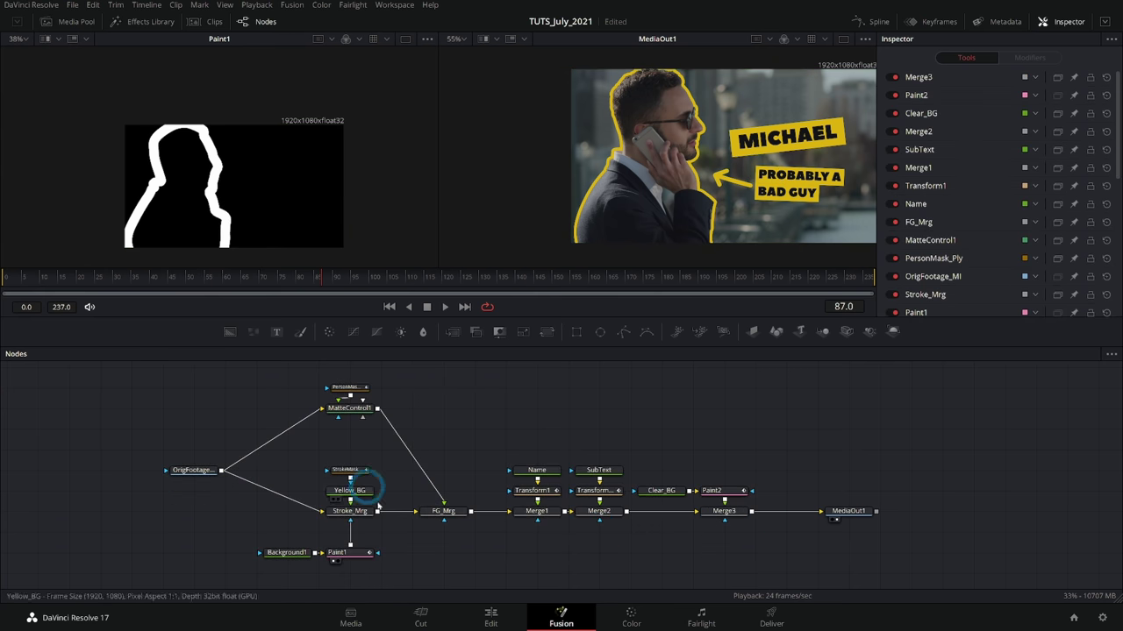
left_click(658, 490)
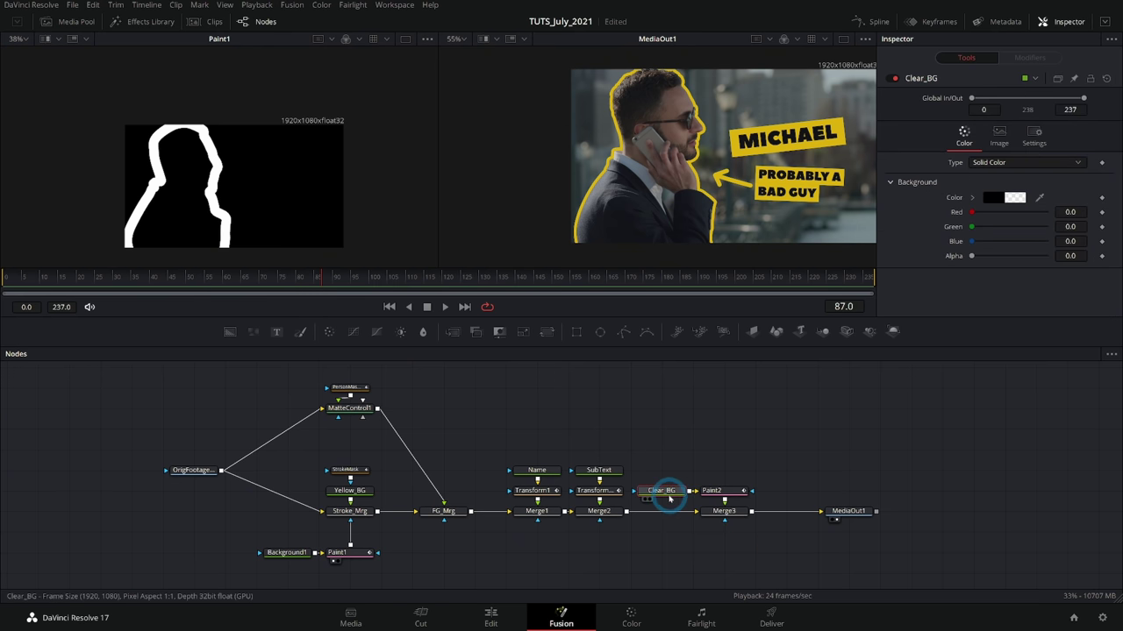
scroll(669, 502, "up", 5)
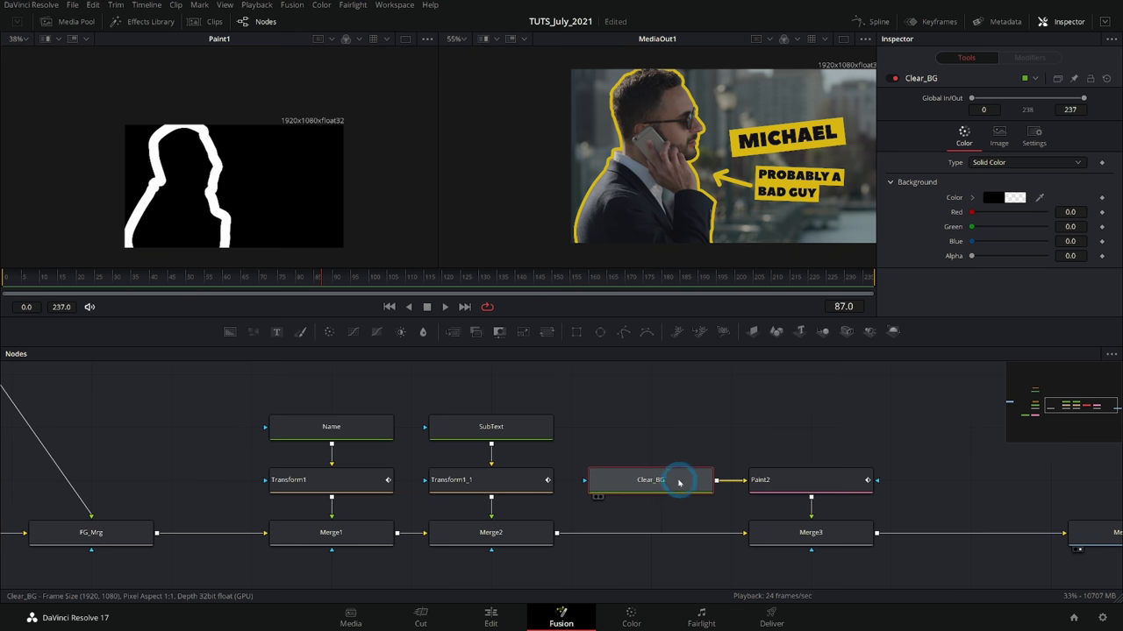
Paste a copy of Clear_BG before Stroke_Mrg and use it instead of the original footage as Stroke_Mrg's background.
left_click_drag(96, 456, 719, 435)
scroll(460, 439, "down", 1)
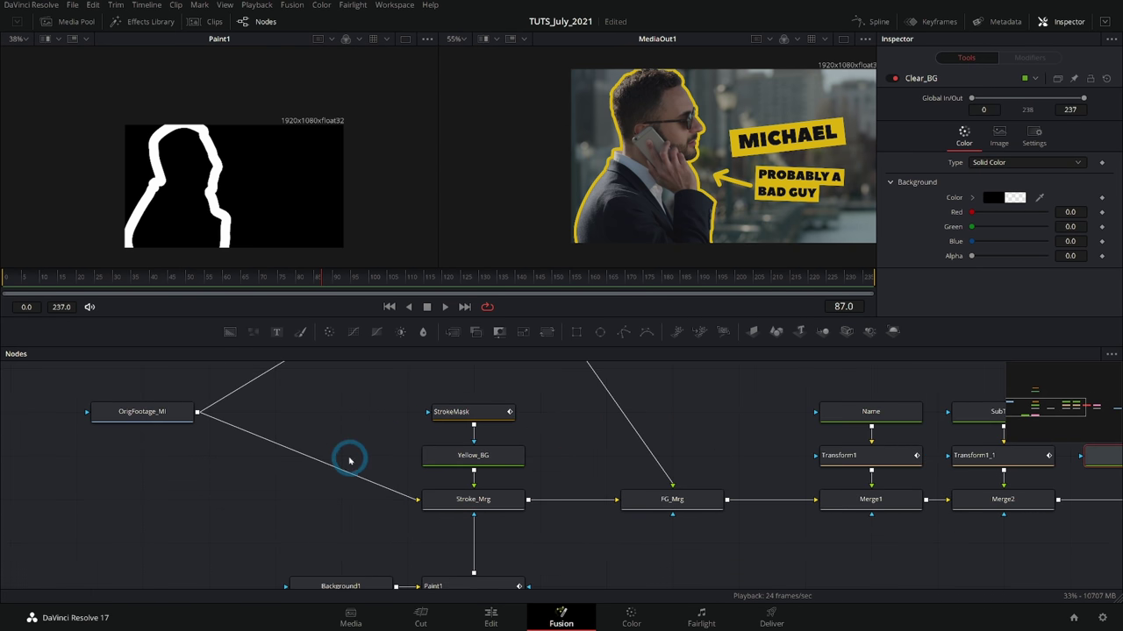
left_click_drag(193, 492, 314, 510)
key("ctrl+v")
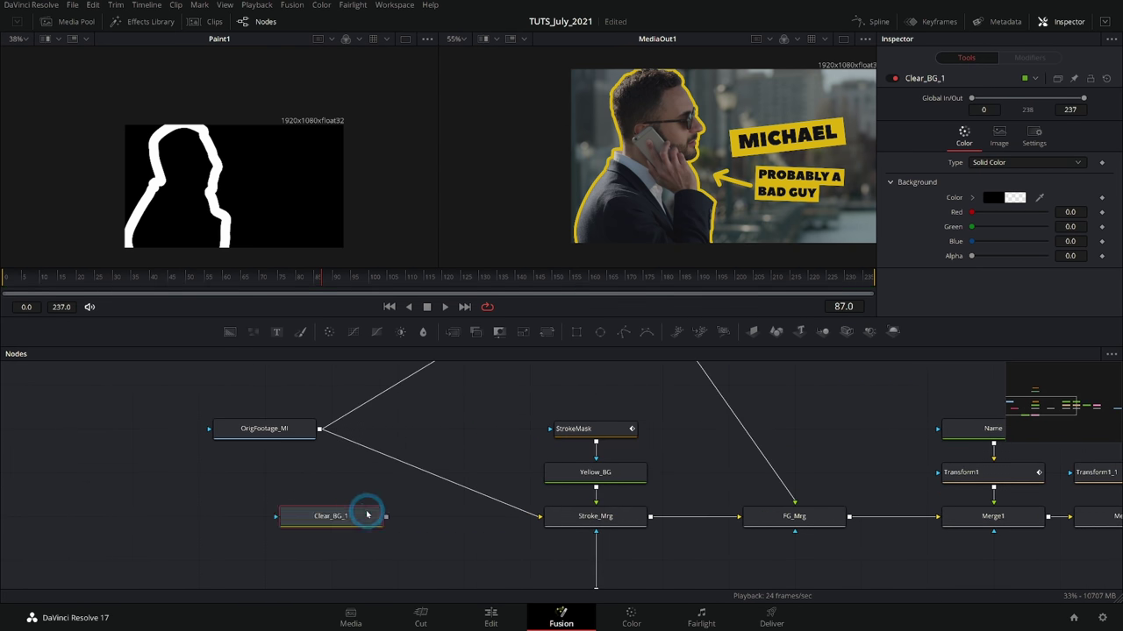
left_click_drag(386, 525, 576, 526)
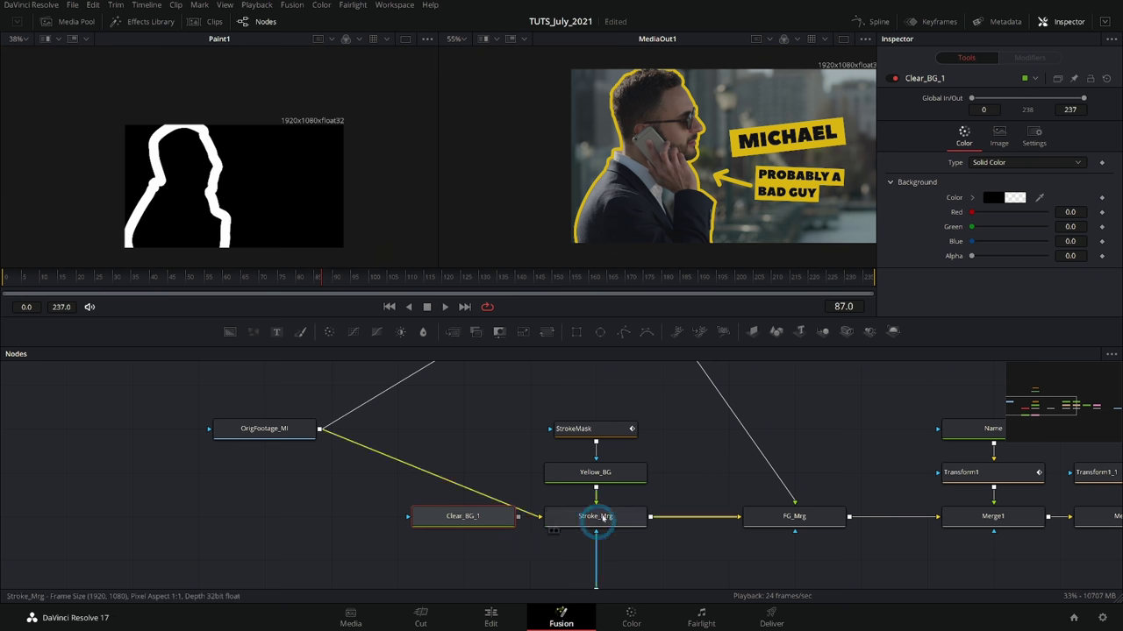
left_click_drag(517, 500, 428, 381)
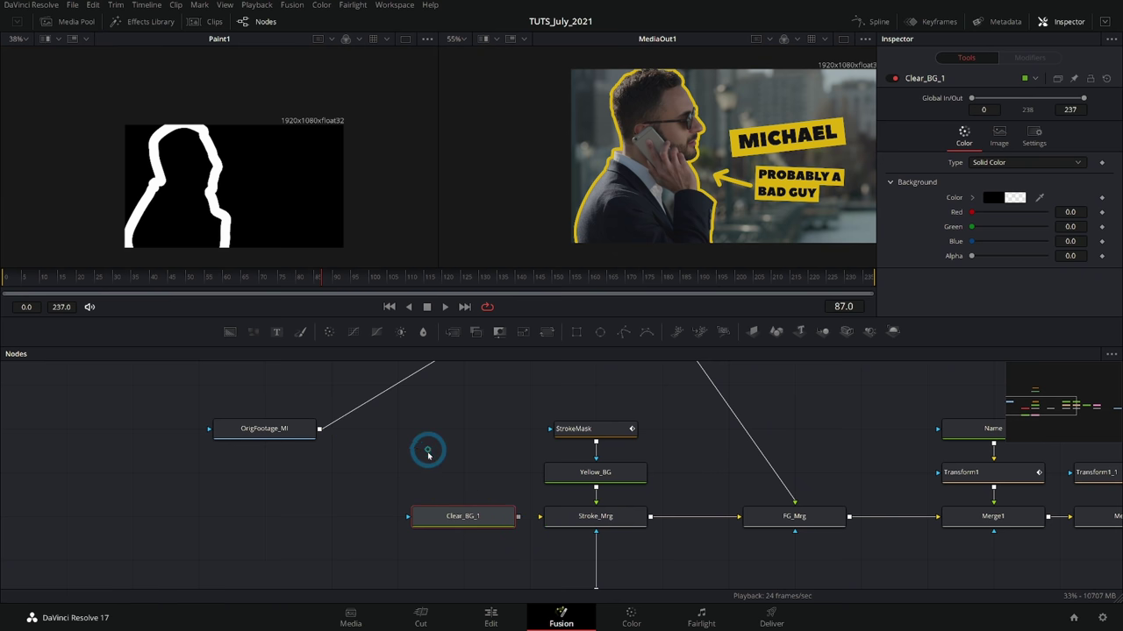
left_click_drag(518, 518, 594, 521)
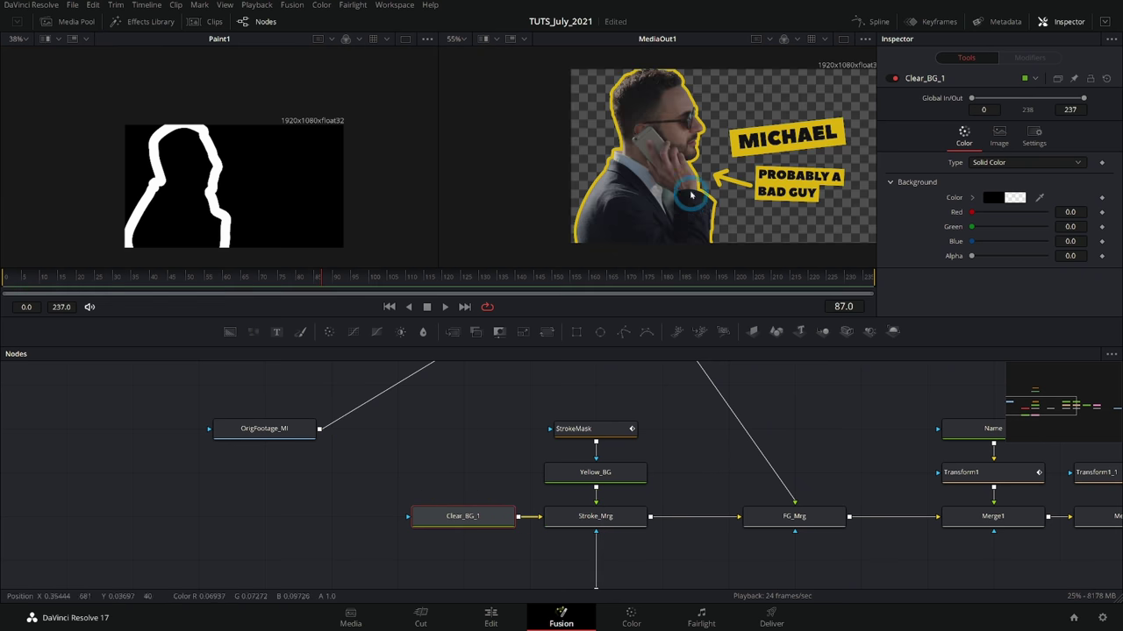
Add a Merge node near OrigFootage and connect the original footage to its background input.
scroll(690, 198, "down", 2)
left_click_drag(758, 197, 634, 207)
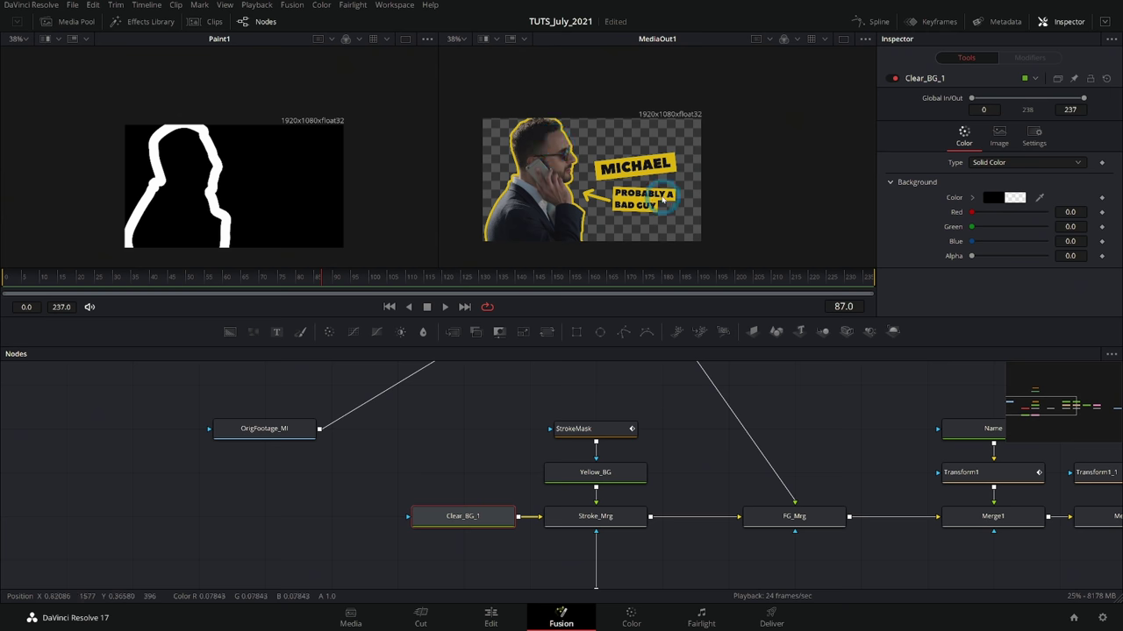
scroll(586, 200, "up", 3)
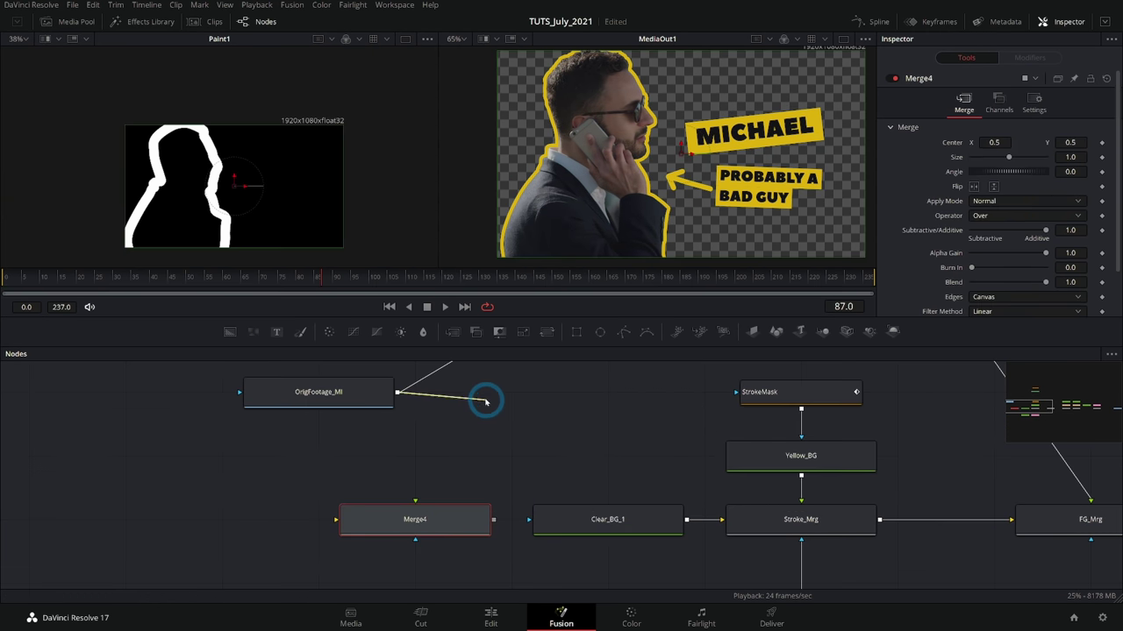
left_click_drag(397, 393, 346, 524)
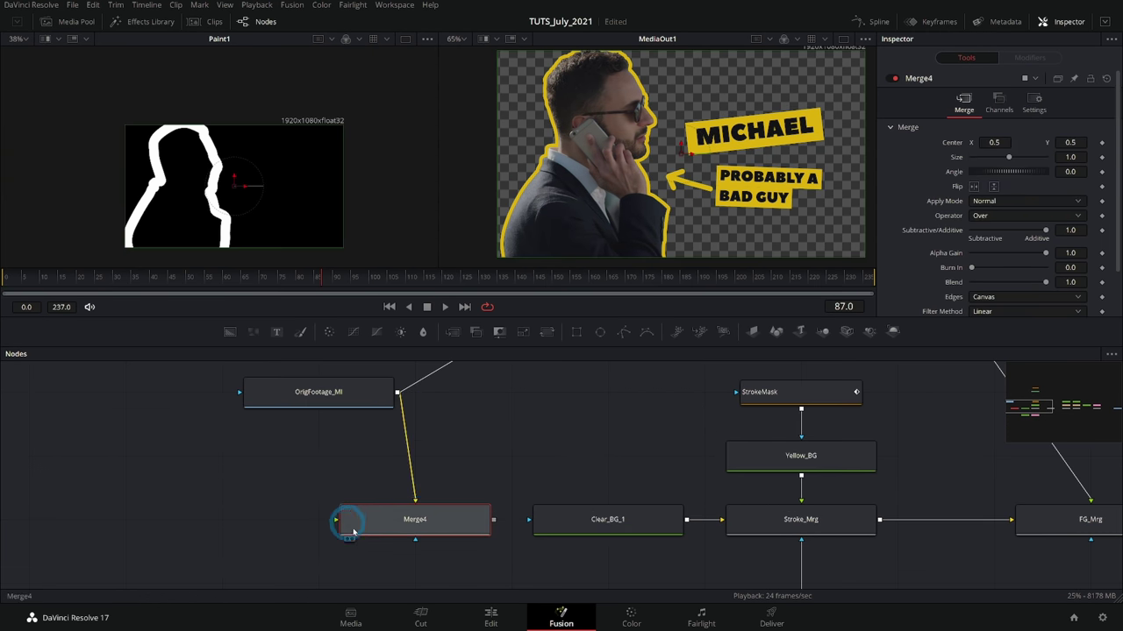
scroll(446, 507, "down", 5)
Place Merge4 below Merge3, connect Merge3 as its foreground, and feed Merge4's output into MediaOut1.
left_click_drag(446, 506, 959, 553)
scroll(880, 518, "up", 5)
left_click_drag(597, 411, 842, 410)
scroll(762, 442, "up", 1)
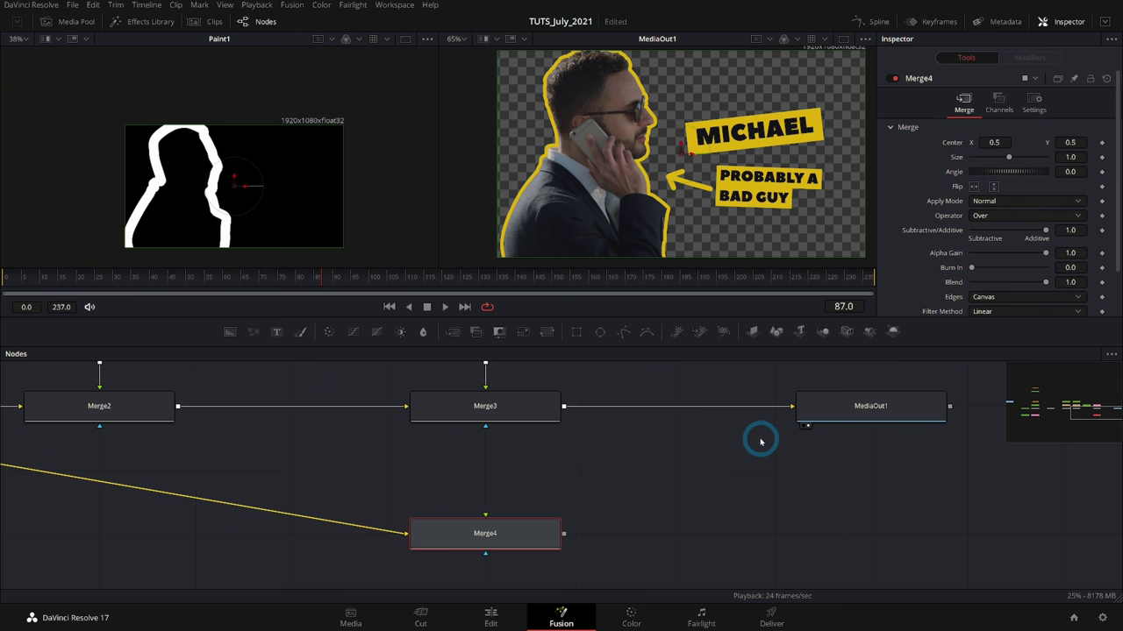
left_click_drag(768, 415, 602, 516)
left_click_drag(775, 403, 848, 409)
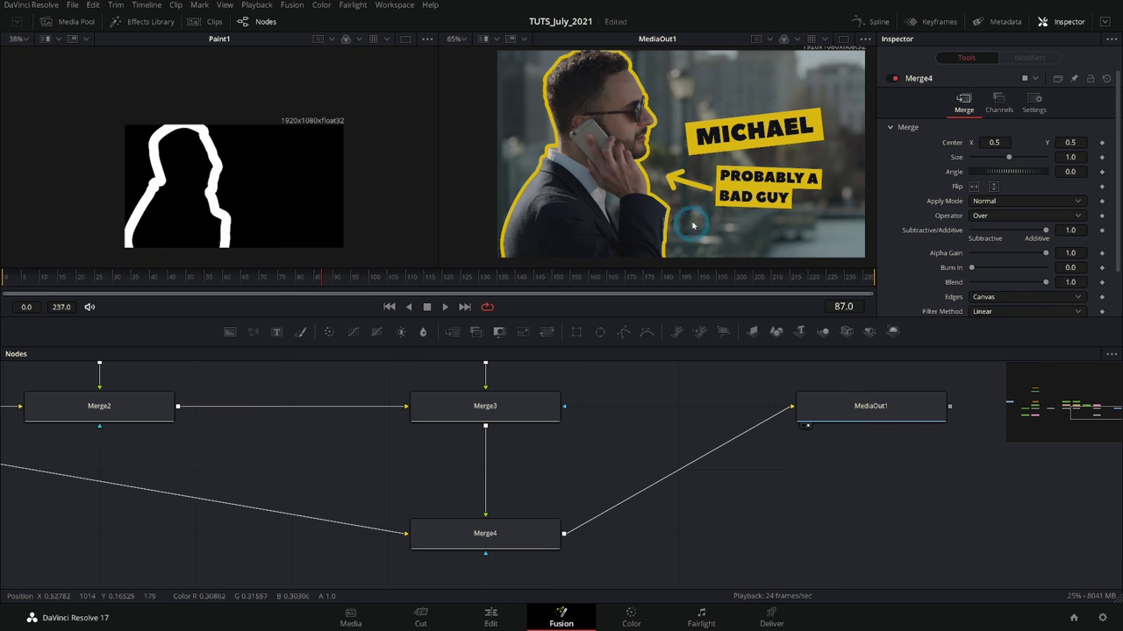
Try shifting and scaling the title elements over the footage with Merge4's Center and Size, and undo the changes.
left_click(509, 534)
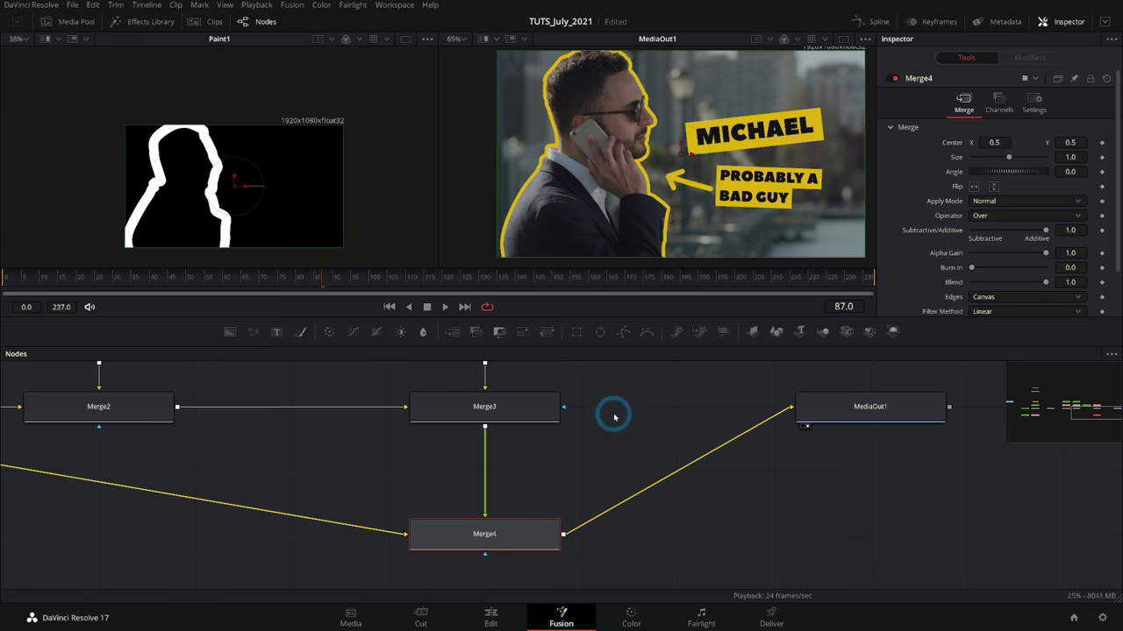
left_click_drag(677, 154, 706, 154)
key("ctrl+z")
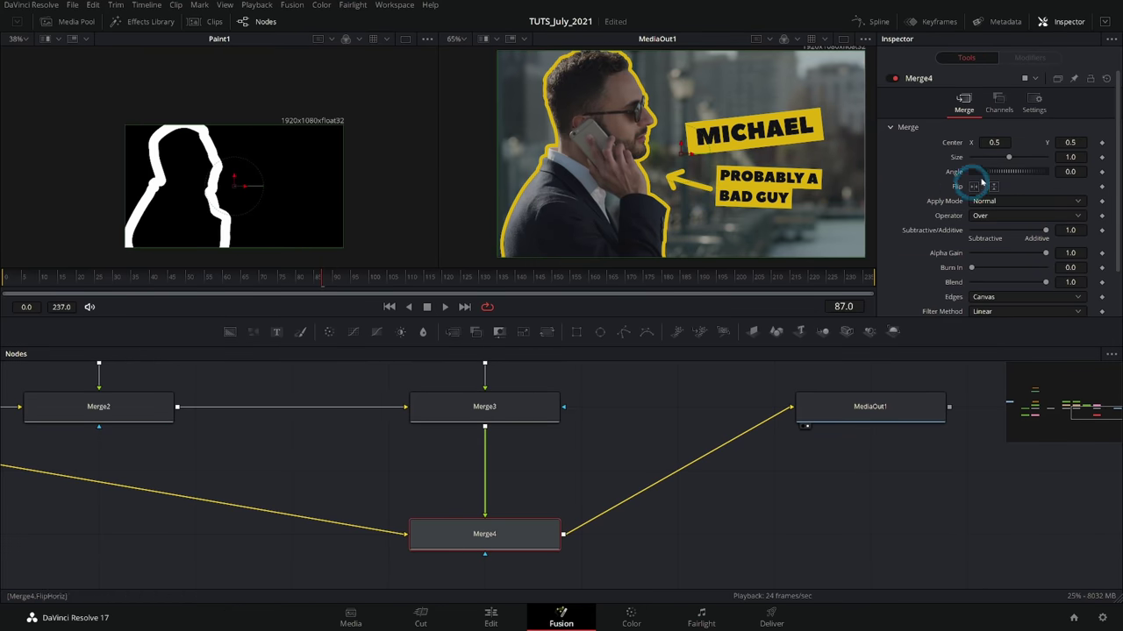
left_click_drag(1070, 156, 1103, 155)
left_click_drag(565, 157, 579, 164)
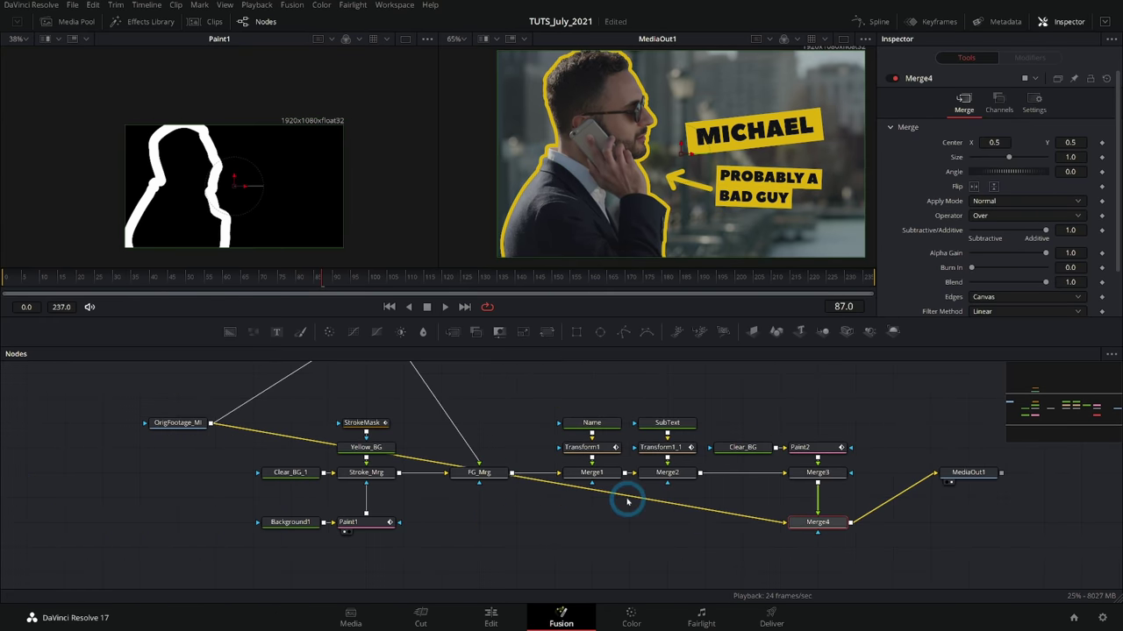
Reroute the connection from OrigFootage to Merge4 beneath the other nodes with a pipe router, and lower Merge4 in line with it.
left_click_drag(626, 498, 248, 544)
left_click_drag(817, 522, 821, 545)
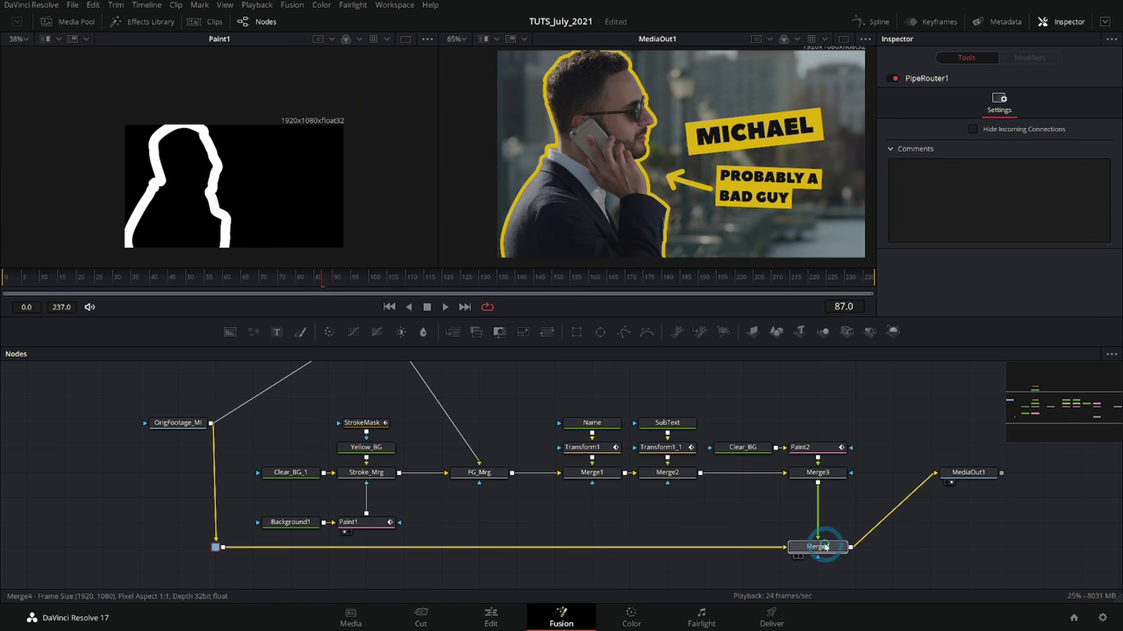
left_click_drag(464, 519, 491, 536)
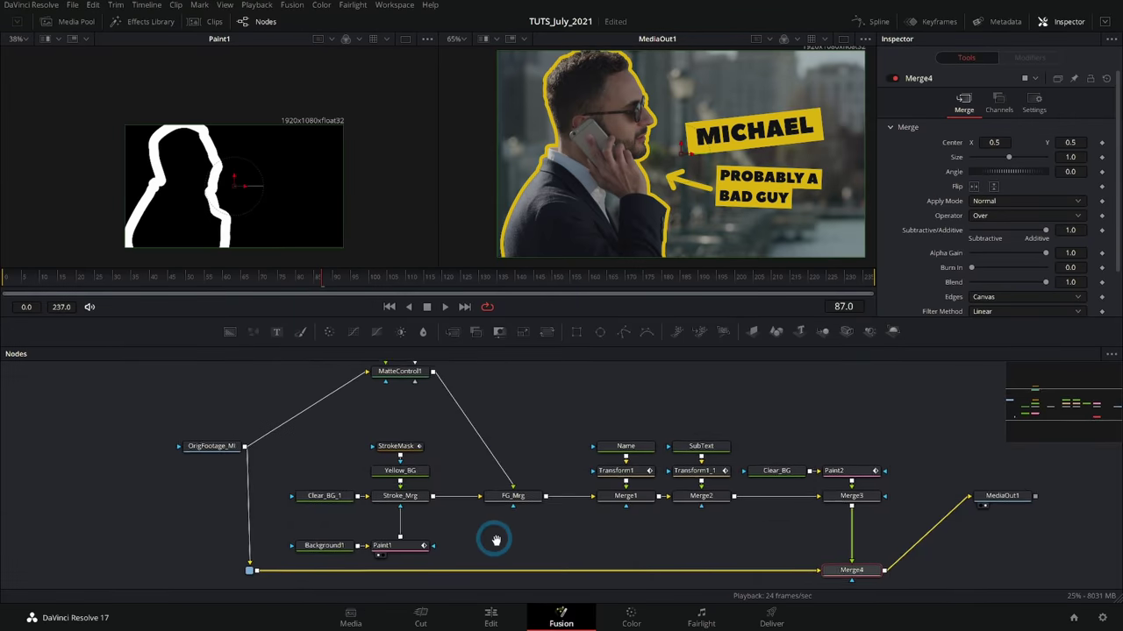
left_click_drag(491, 536, 531, 553)
Rename Merge3 to Arrow_Mrg, Paint2 to Arrow_Pnt and Merge4 to Master_Mrg.
left_click(786, 266)
key("F2")
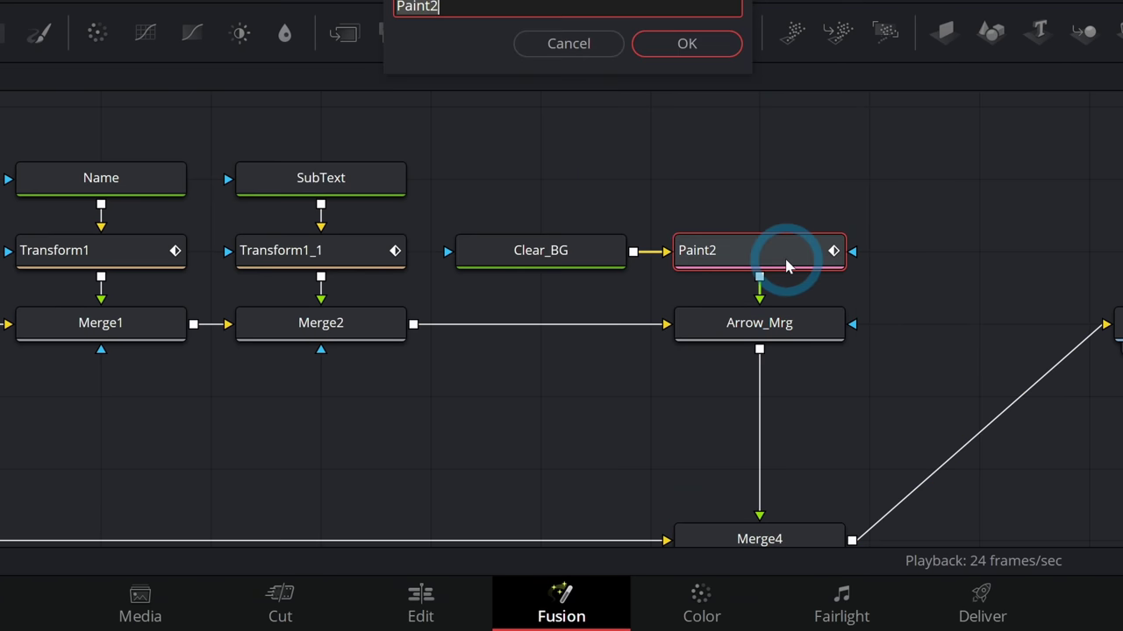
type("Arrow_Pnt")
key("Return")
left_click(704, 406)
key("F2")
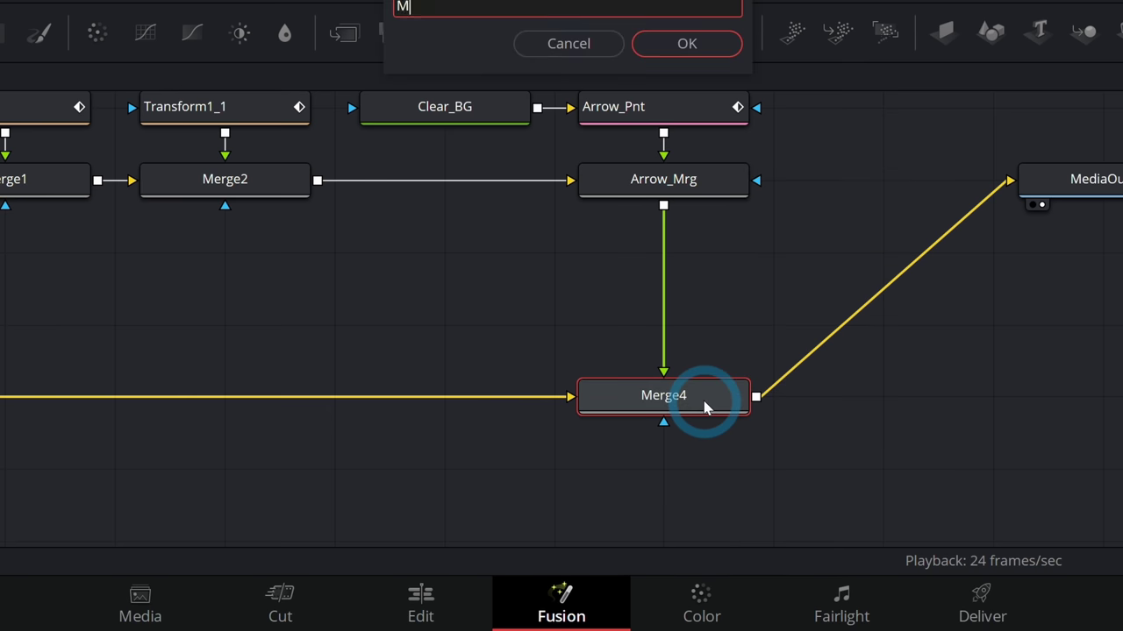
type("Master_Mrg")
key("Return")
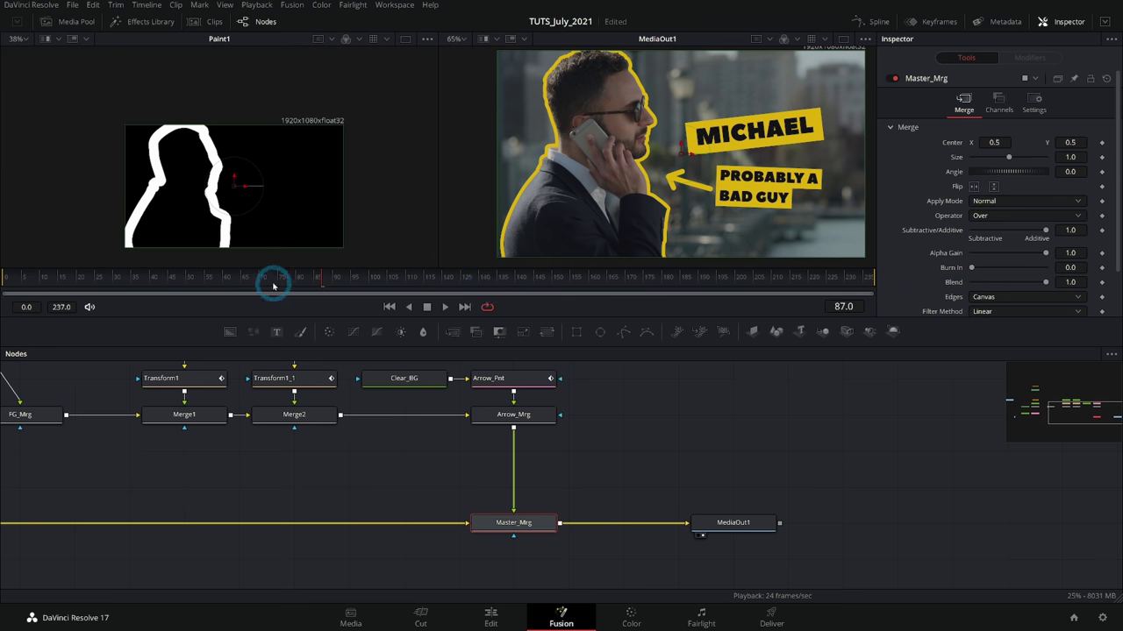
Go to frame 51 and insert a Transform node named Parlx_XF between Arrow_Mrg and Master_Mrg.
left_click_drag(273, 286, 196, 281)
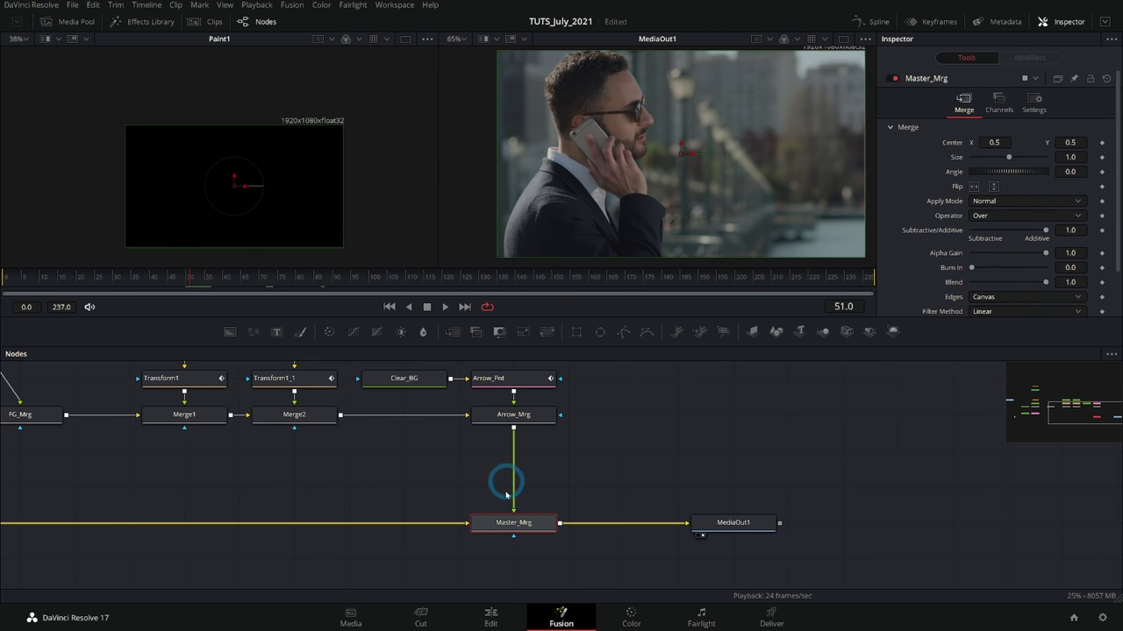
left_click(534, 417)
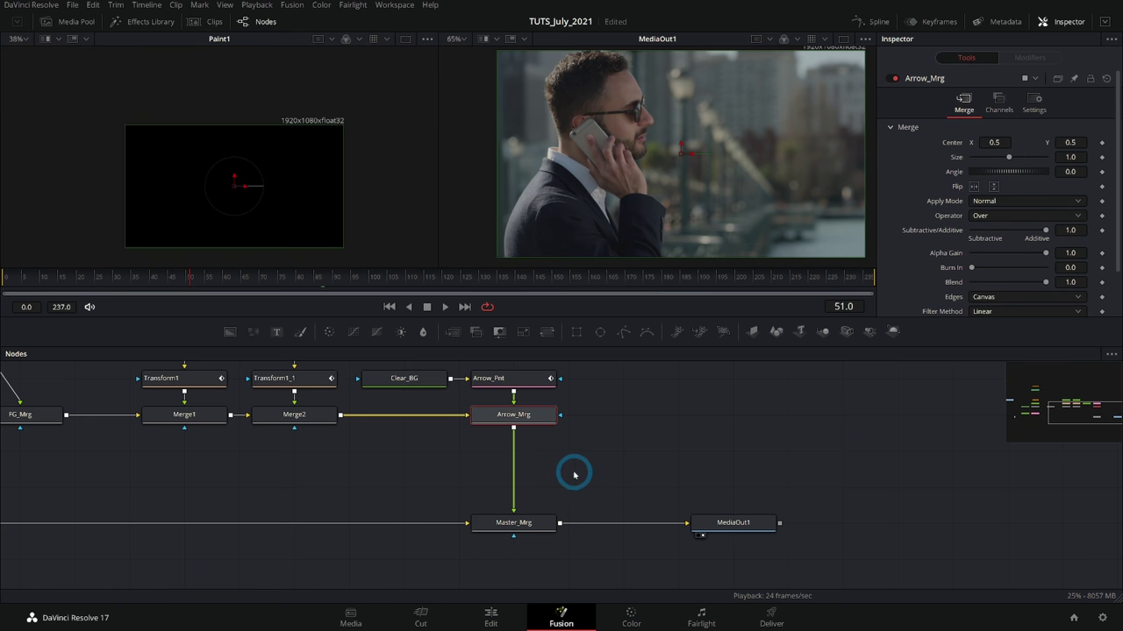
scroll(574, 474, "up", 2)
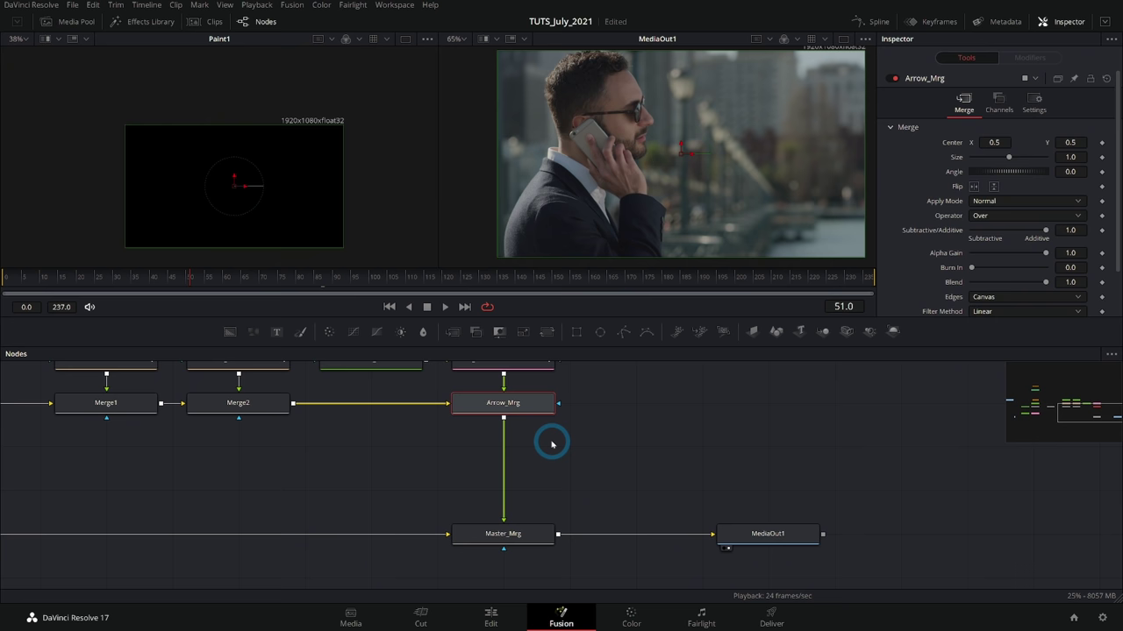
key("shift+space")
type("xf")
key("Return")
key("F2")
type("P")
type("arlx_XF")
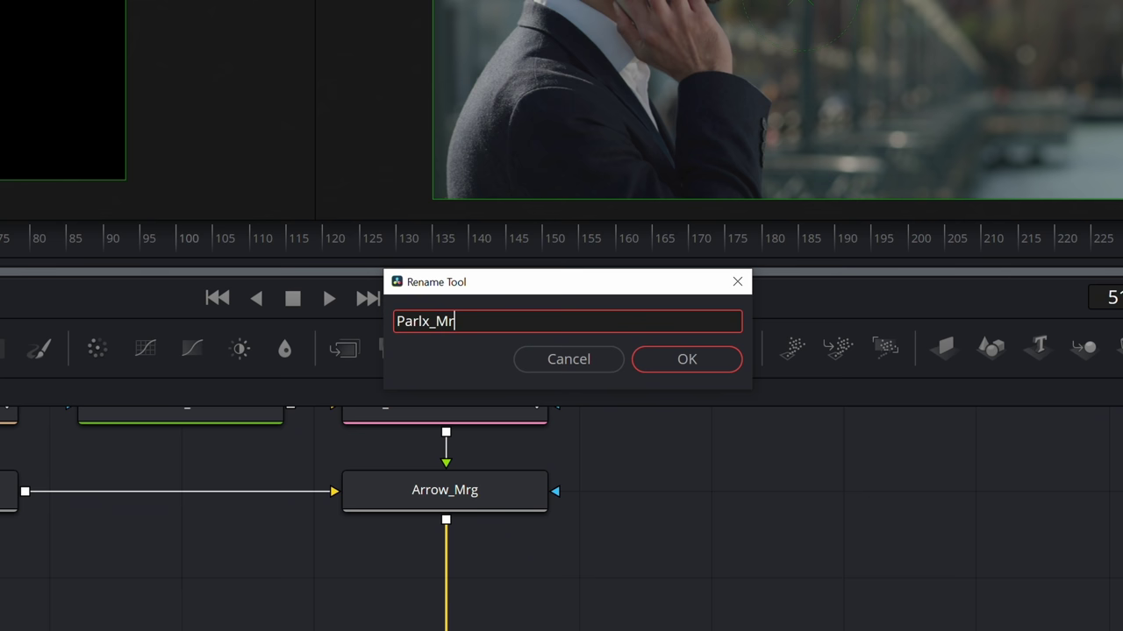
key("Return")
left_click(606, 180)
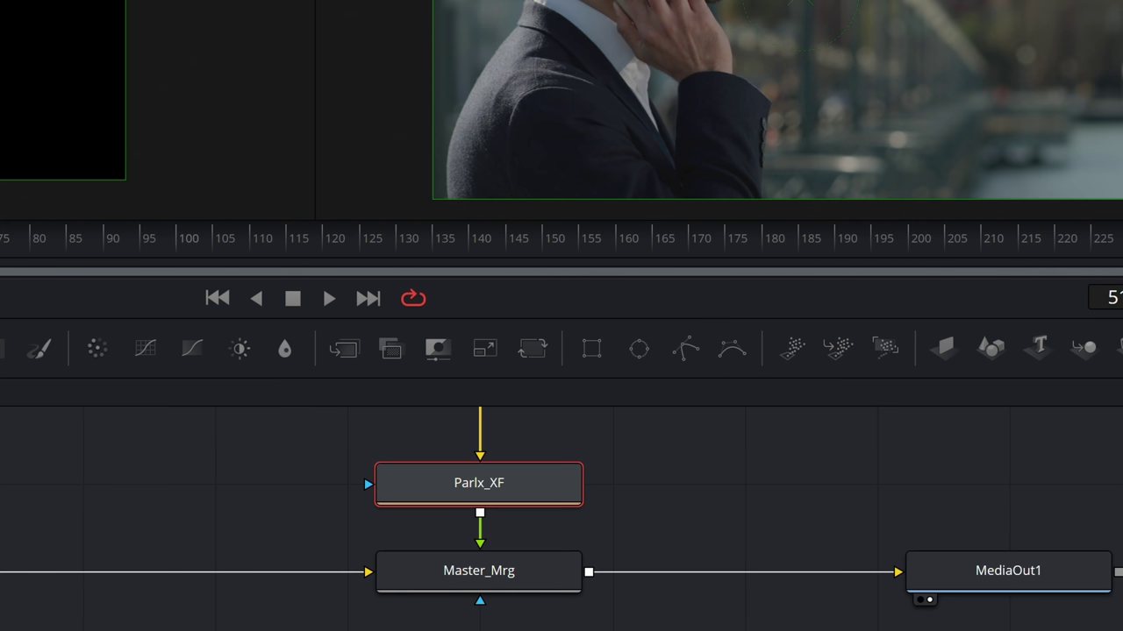
Move Parlx_XF's pivot onto the man's collar, at X 0.250813 and Y 0.387005, and keyframe Size 1.0 at frame 51.
left_click(717, 6)
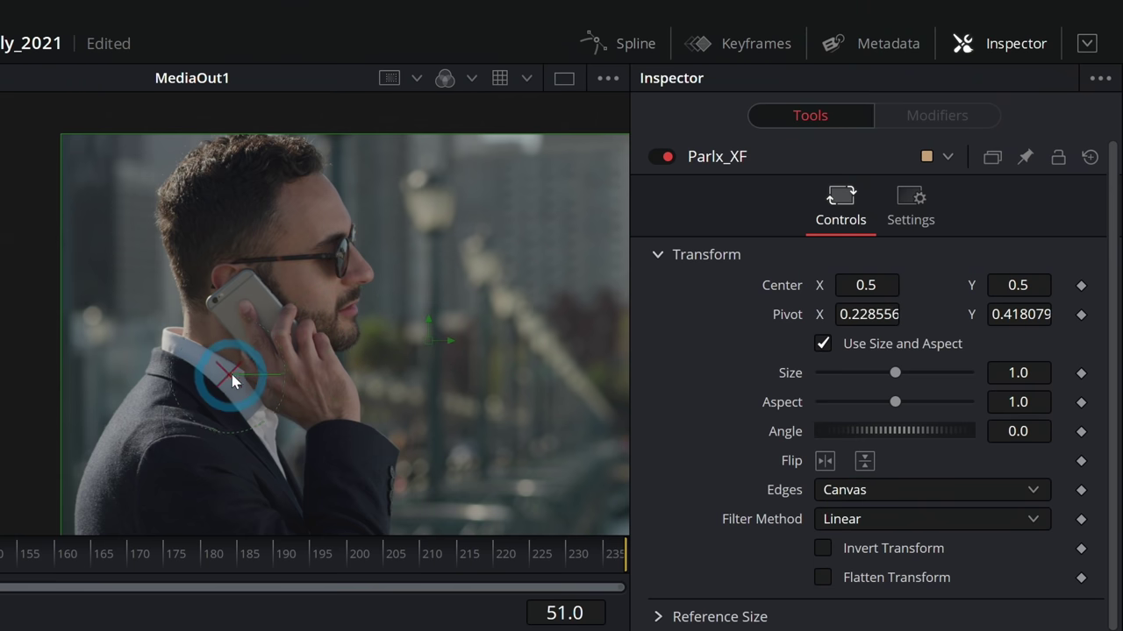
left_click(233, 371)
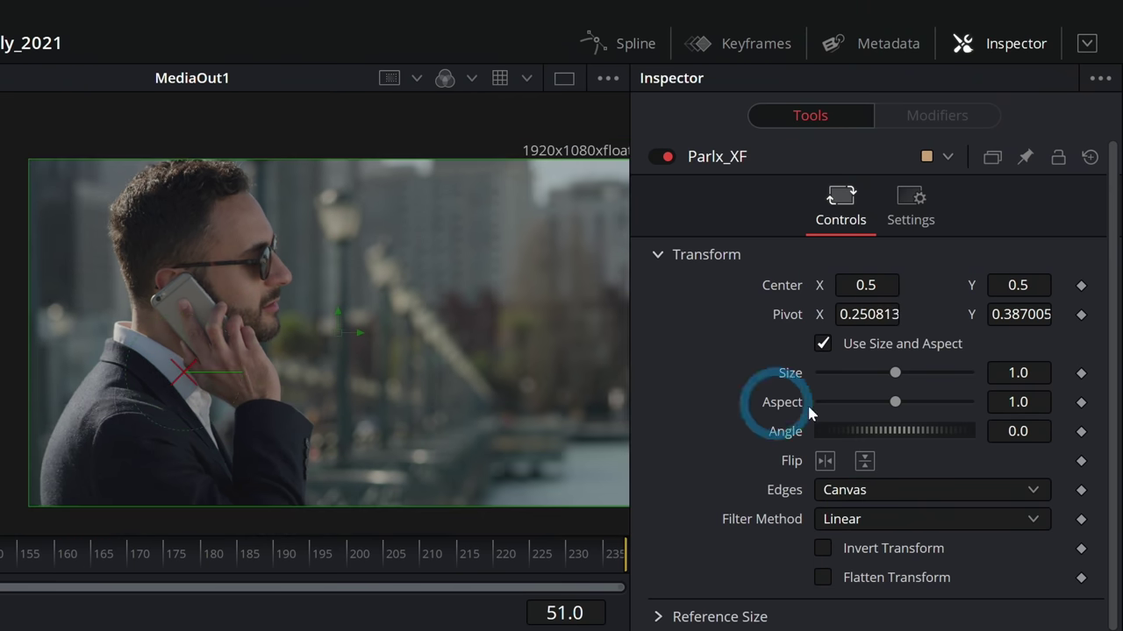
left_click(1073, 387)
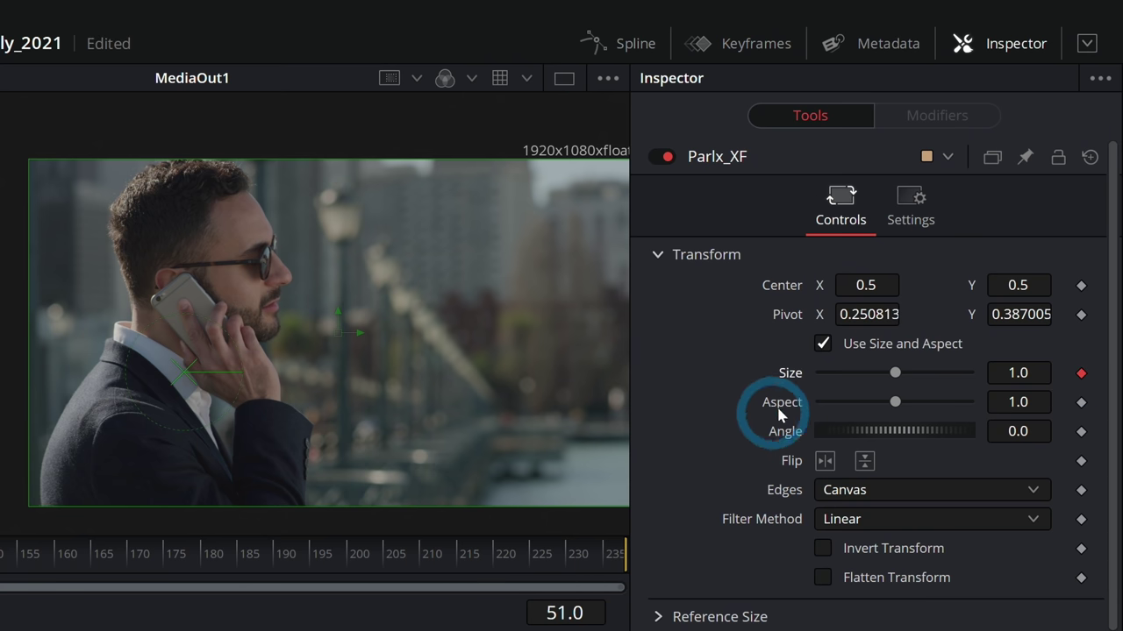
Keyframe Parlx_XF's Size at 1.123 on the last frame, 237, and scrub back through the resulting zoom.
scroll(482, 386, "down", 2)
left_click_drag(482, 386, 273, 381)
scroll(273, 381, "up", 1)
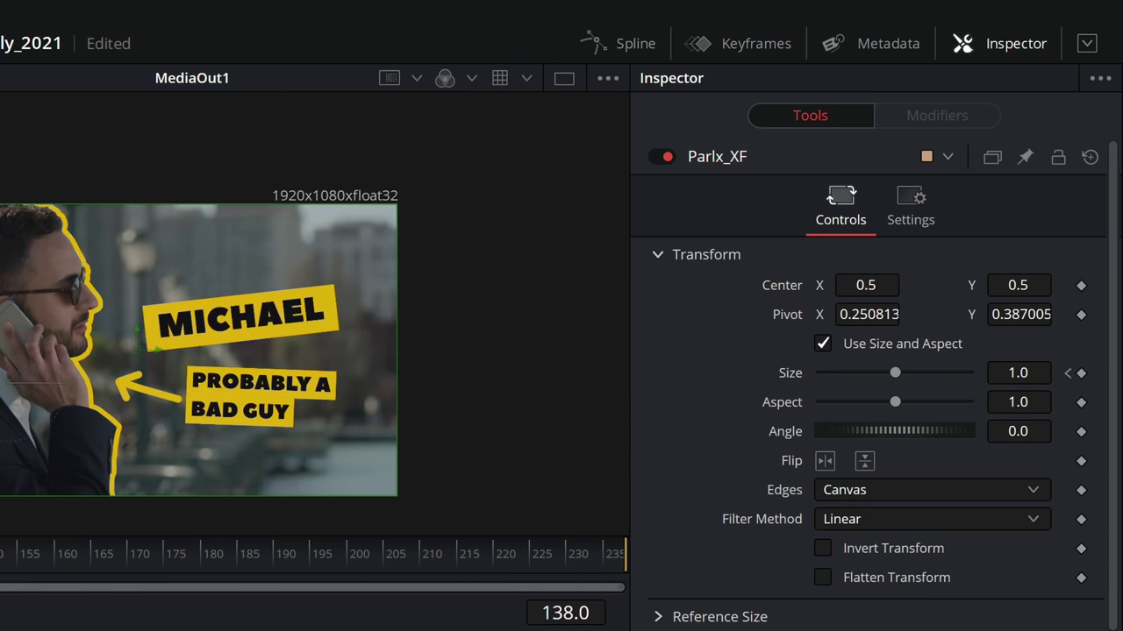
left_click(405, 548)
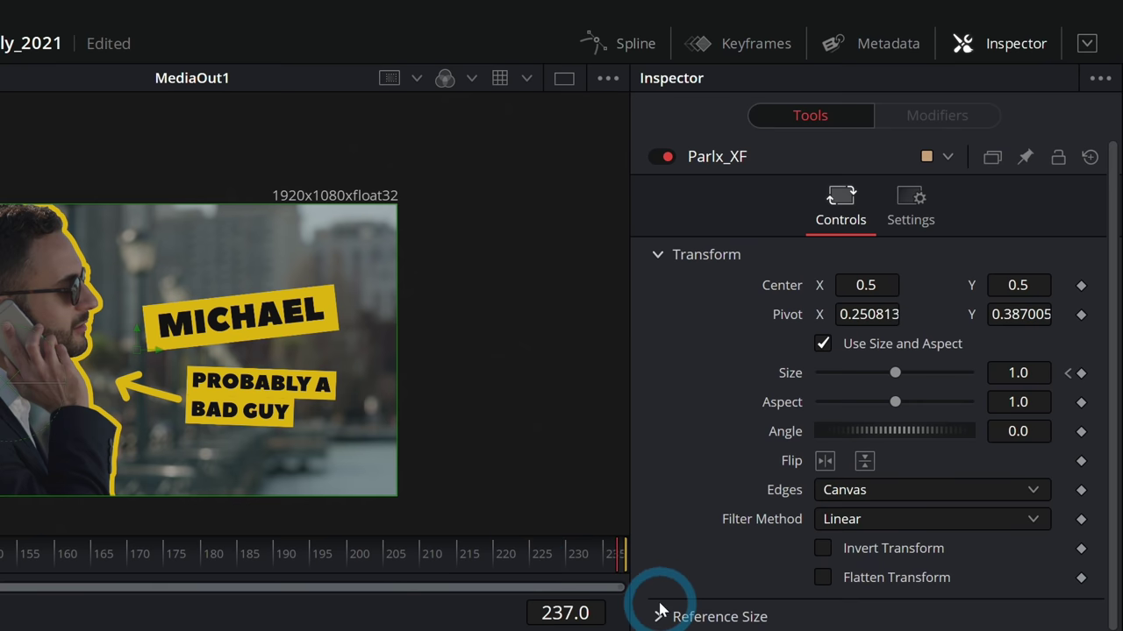
left_click(535, 554)
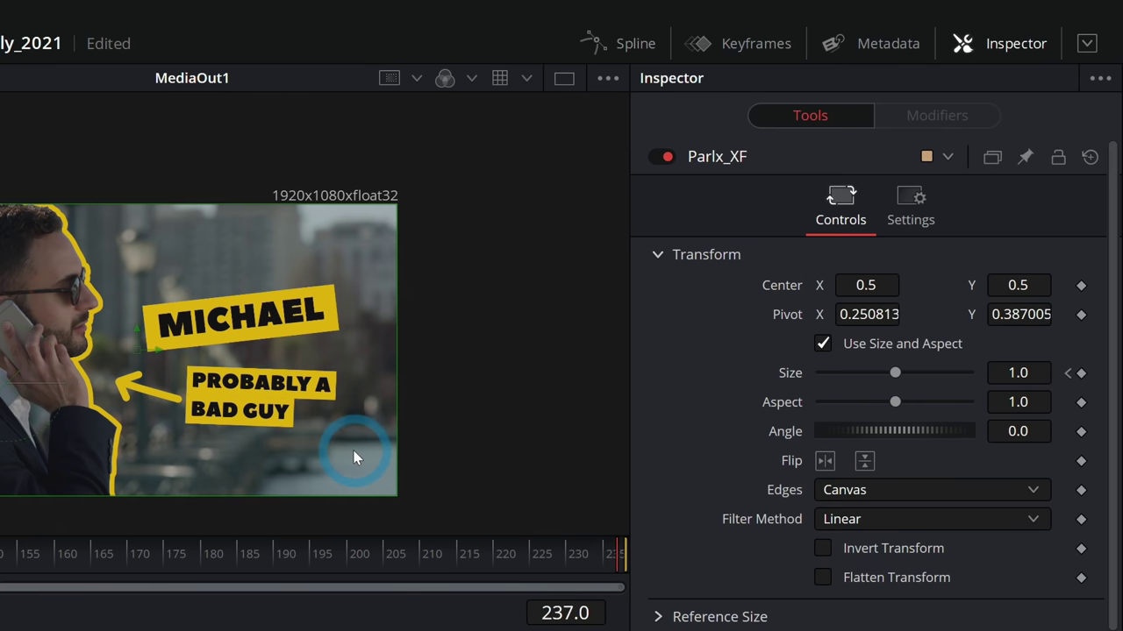
left_click_drag(896, 373, 900, 381)
left_click_drag(1020, 373, 990, 373)
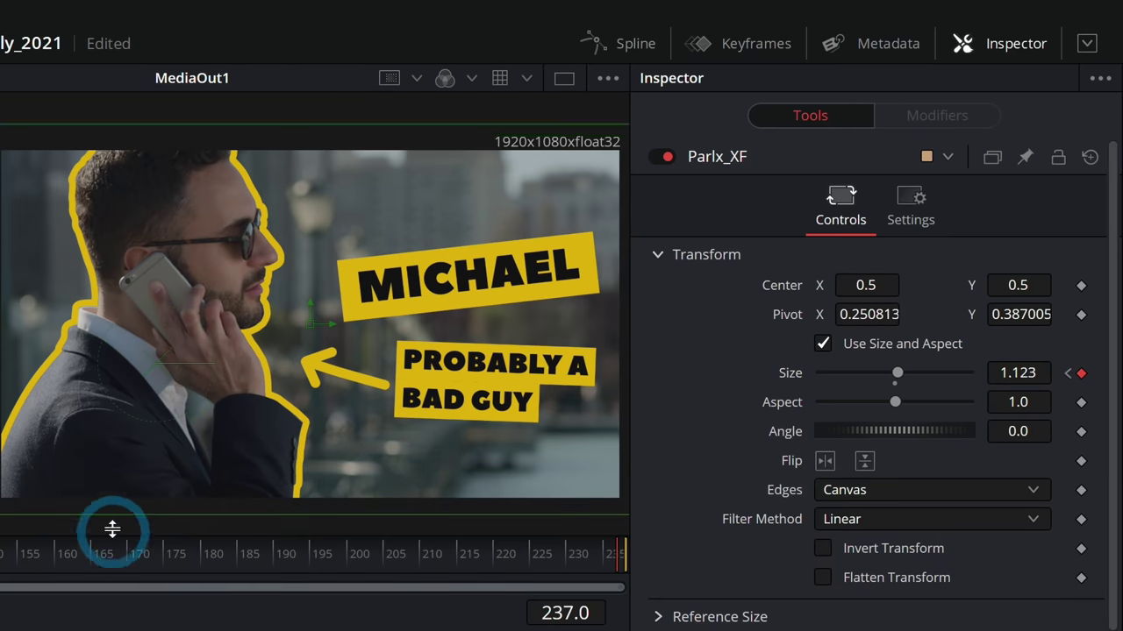
left_click(68, 555)
left_click_drag(48, 561, 0, 562)
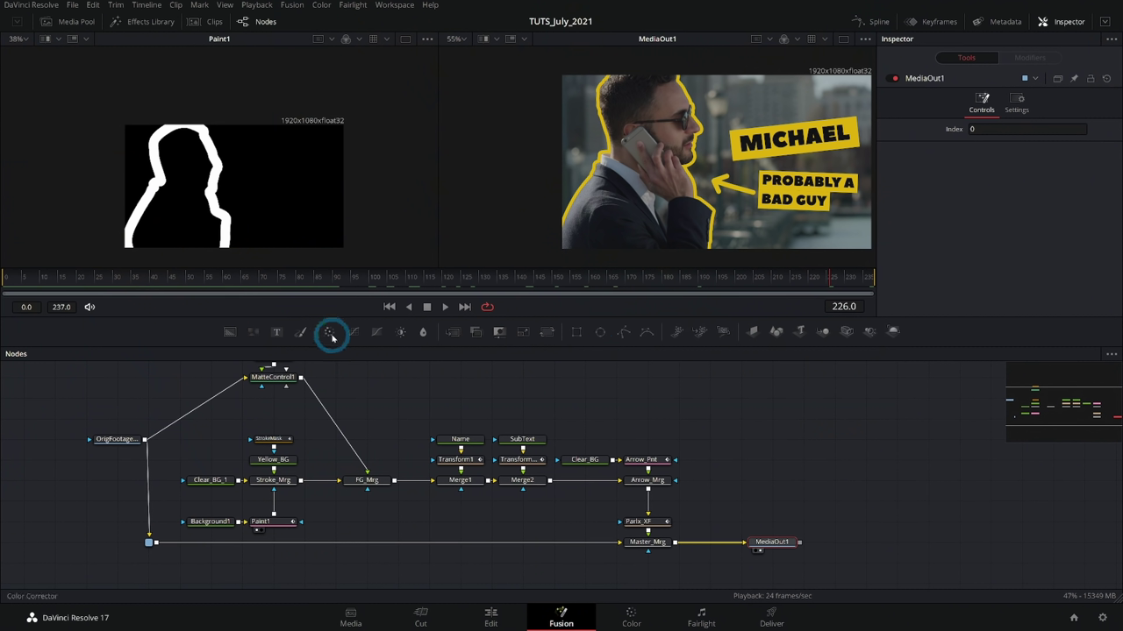
Insert a Color Corrector between the pipe router and Master_Mrg and tint the background toward blue at a strength of 0.1625.
left_click_drag(333, 335, 537, 544)
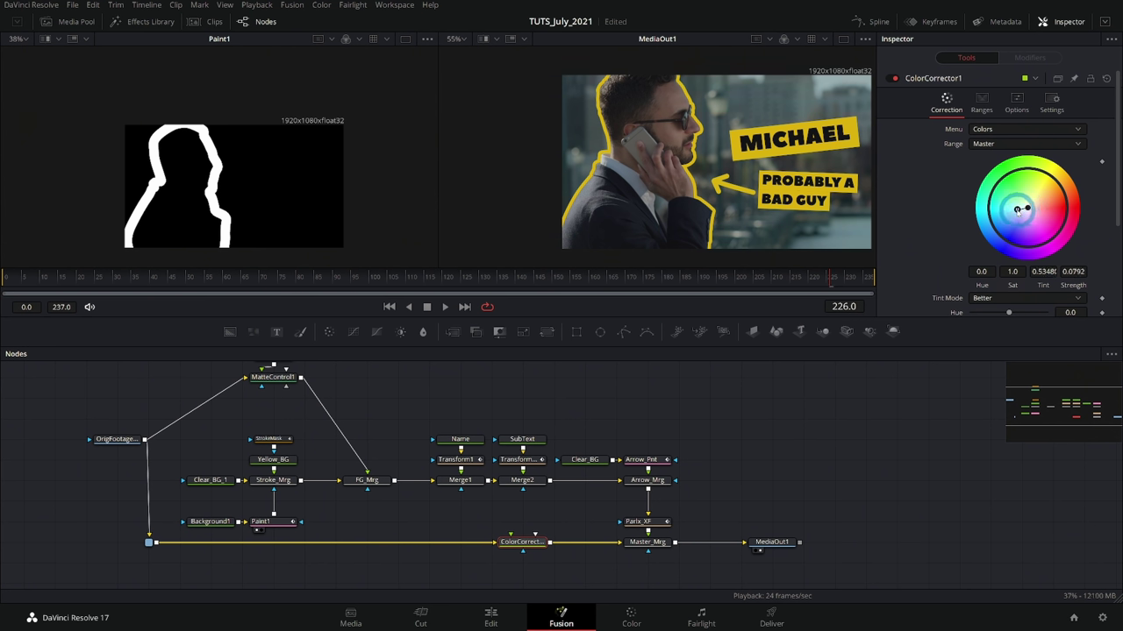
left_click_drag(1017, 213, 1037, 223)
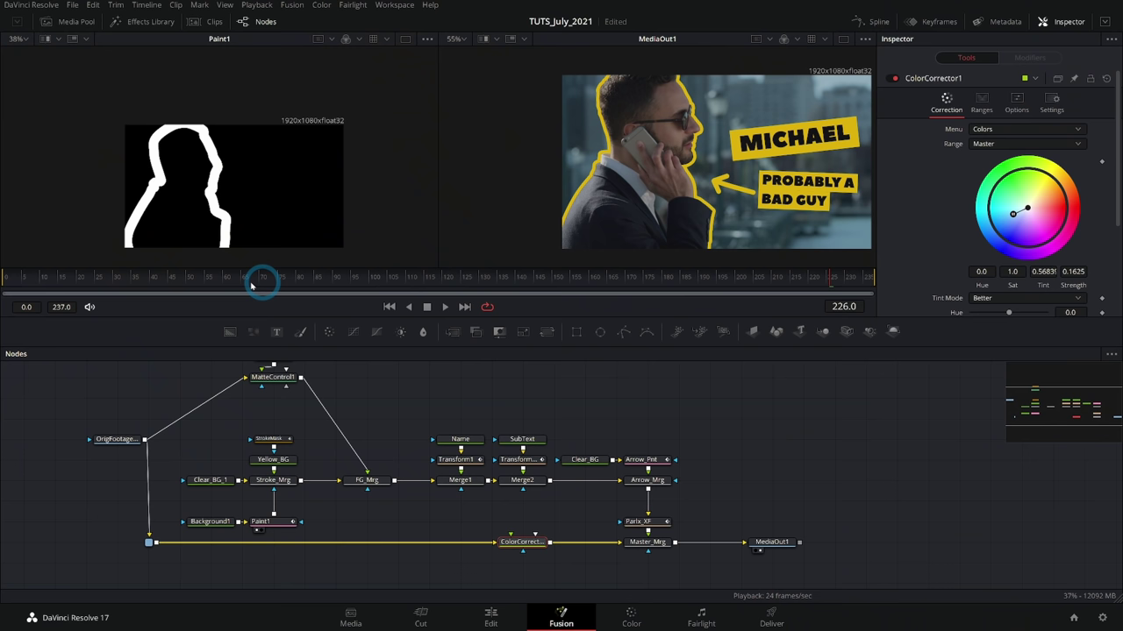
Keyframe the Color Corrector's Blend at 0.0 on frame 50 and 1.0 on frame 63 to fade in the background tint.
left_click_drag(260, 283, 188, 286)
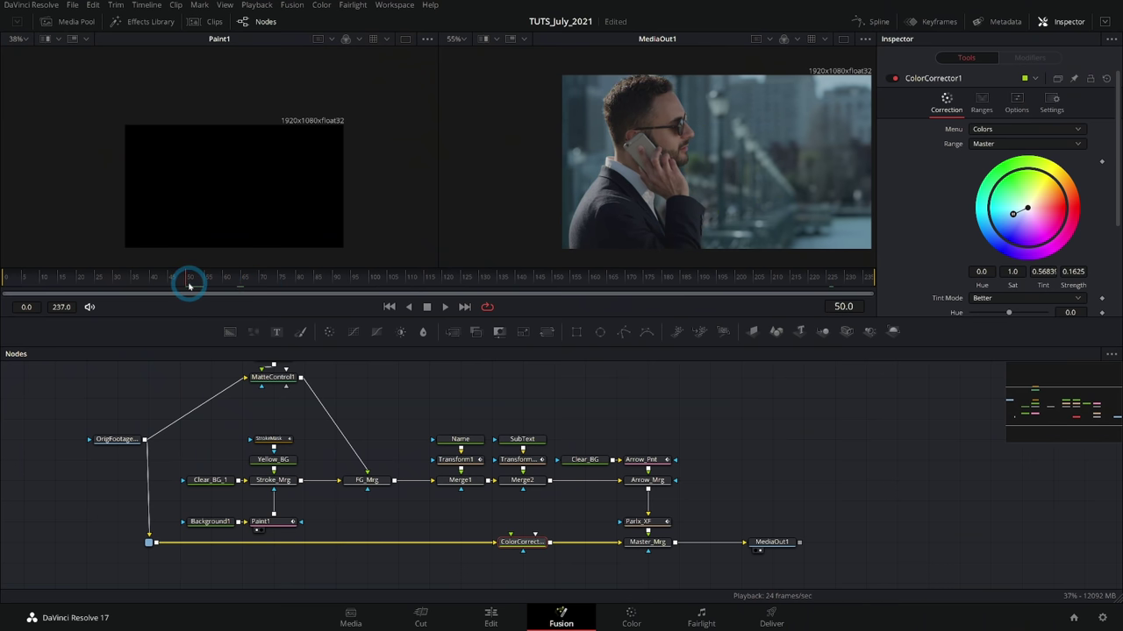
left_click(981, 206)
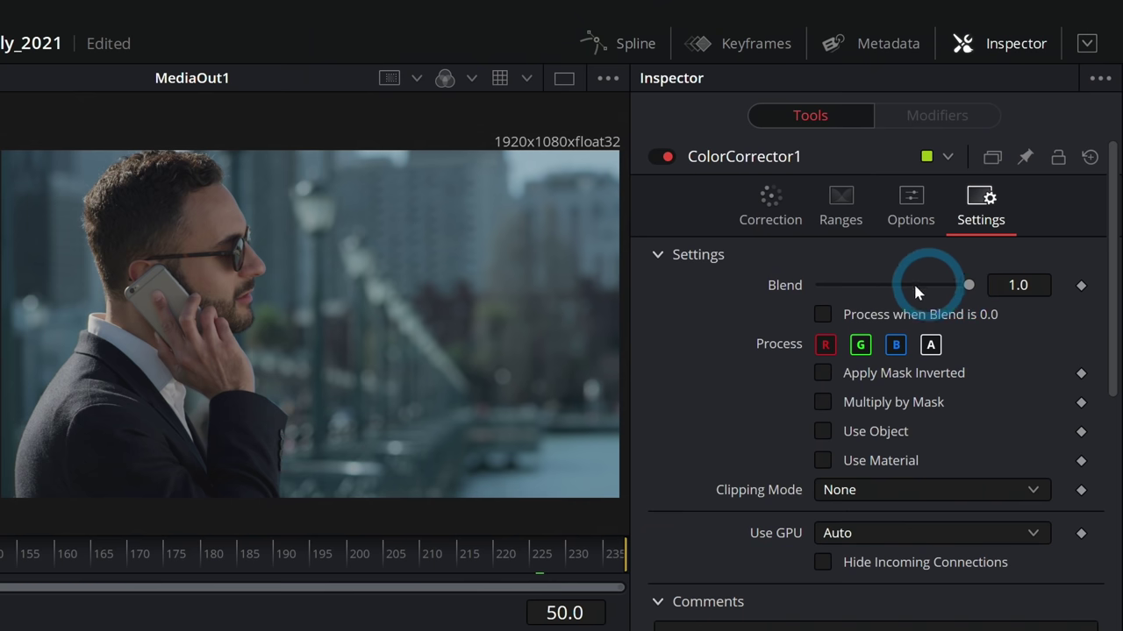
left_click(1102, 142)
left_click_drag(968, 285, 687, 301)
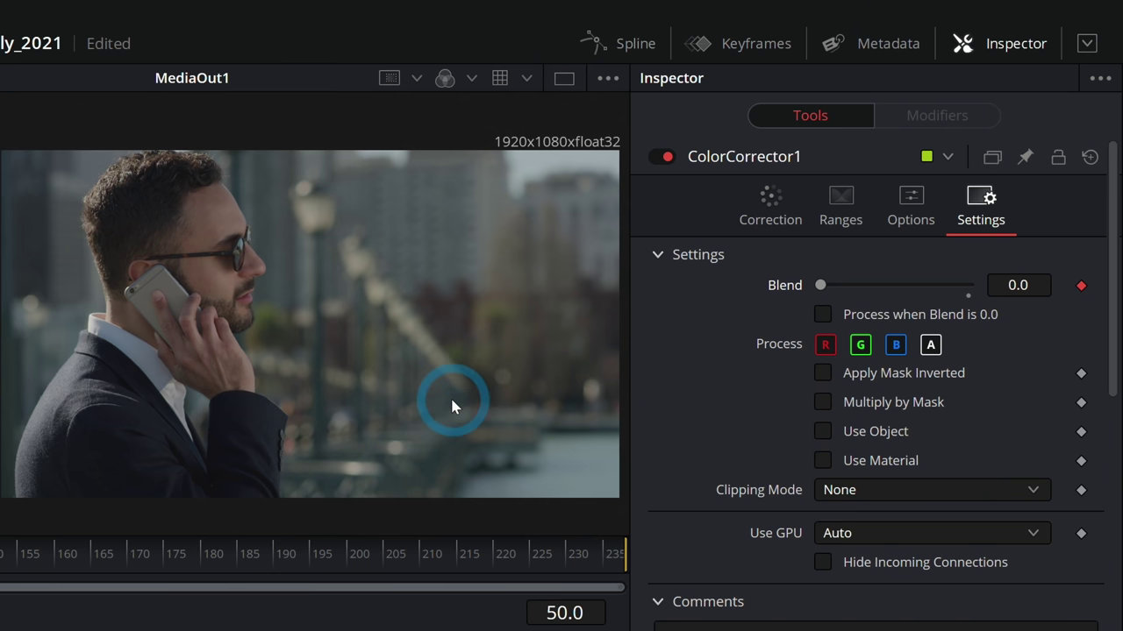
key("space")
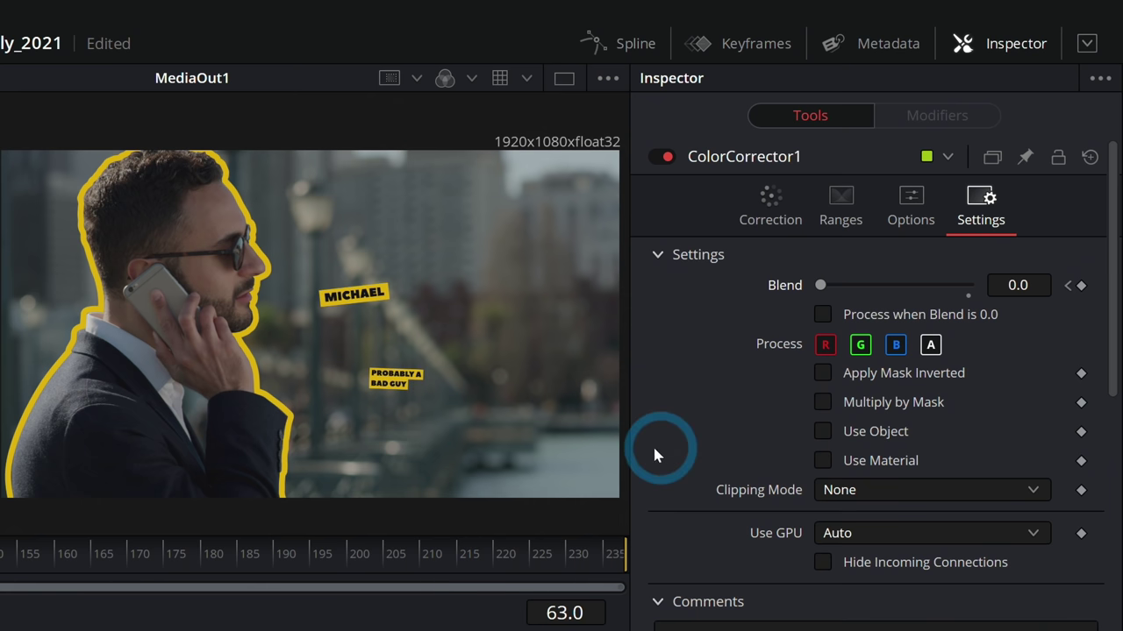
left_click_drag(820, 286, 1064, 319)
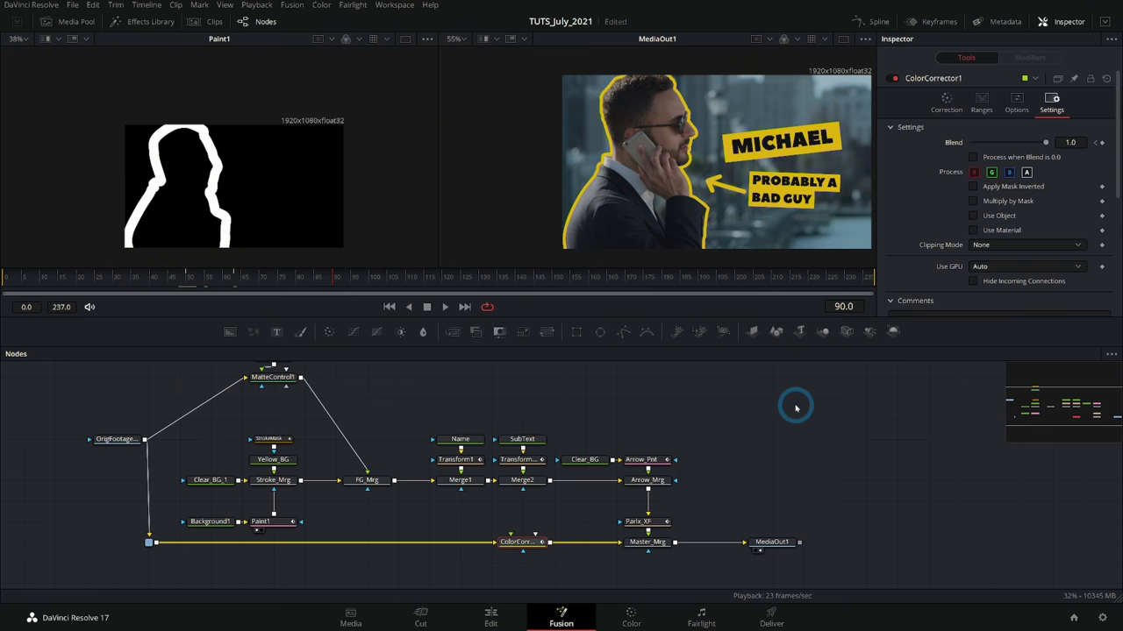
Open the Spline editor and look through its list of animated parameters.
left_click_drag(748, 423, 757, 420)
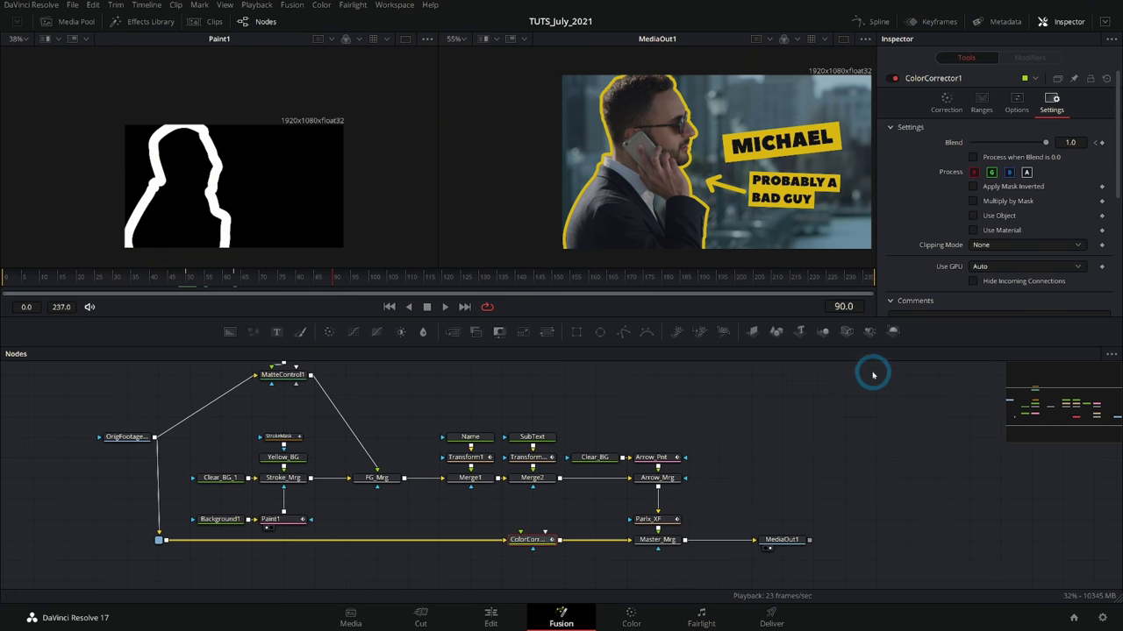
left_click(908, 92)
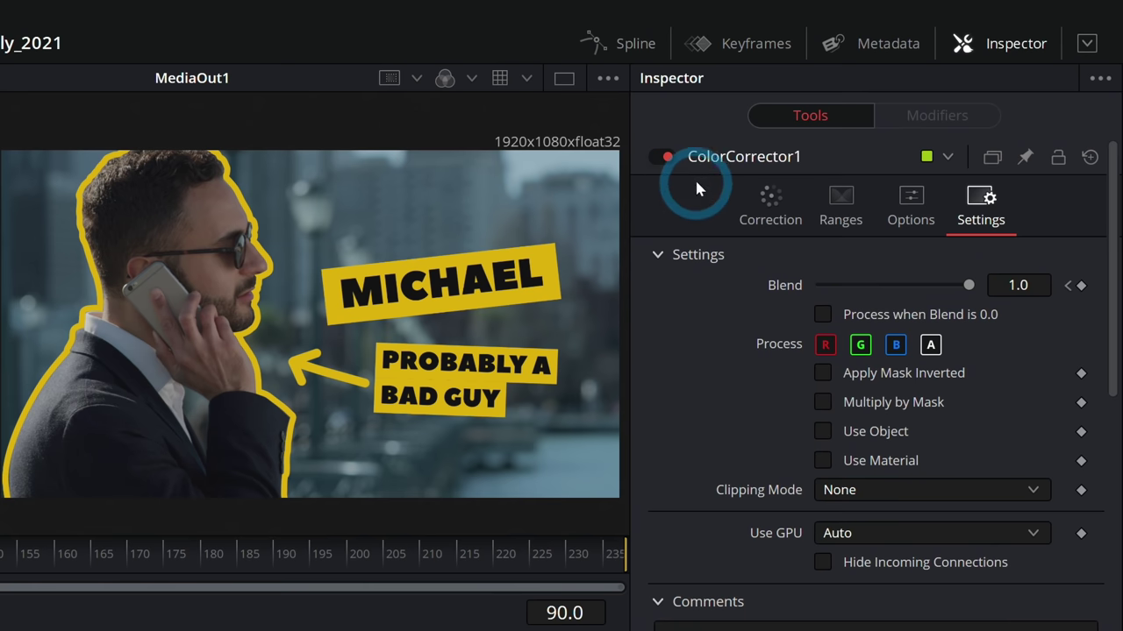
left_click(625, 50)
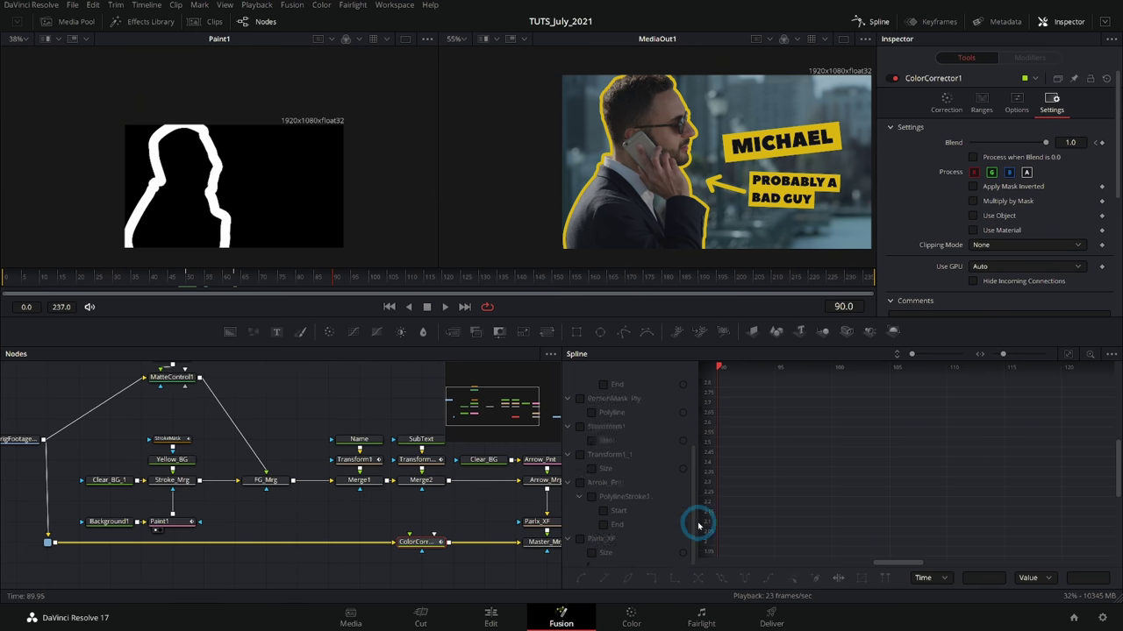
left_click_drag(698, 526, 696, 421)
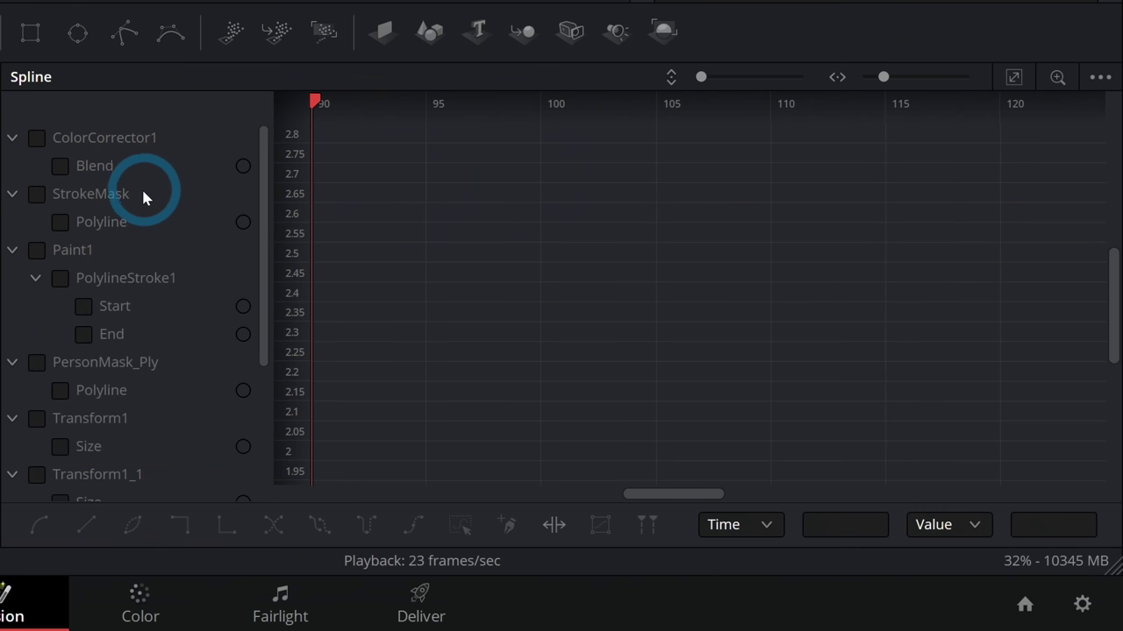
scroll(632, 408, "down", 3)
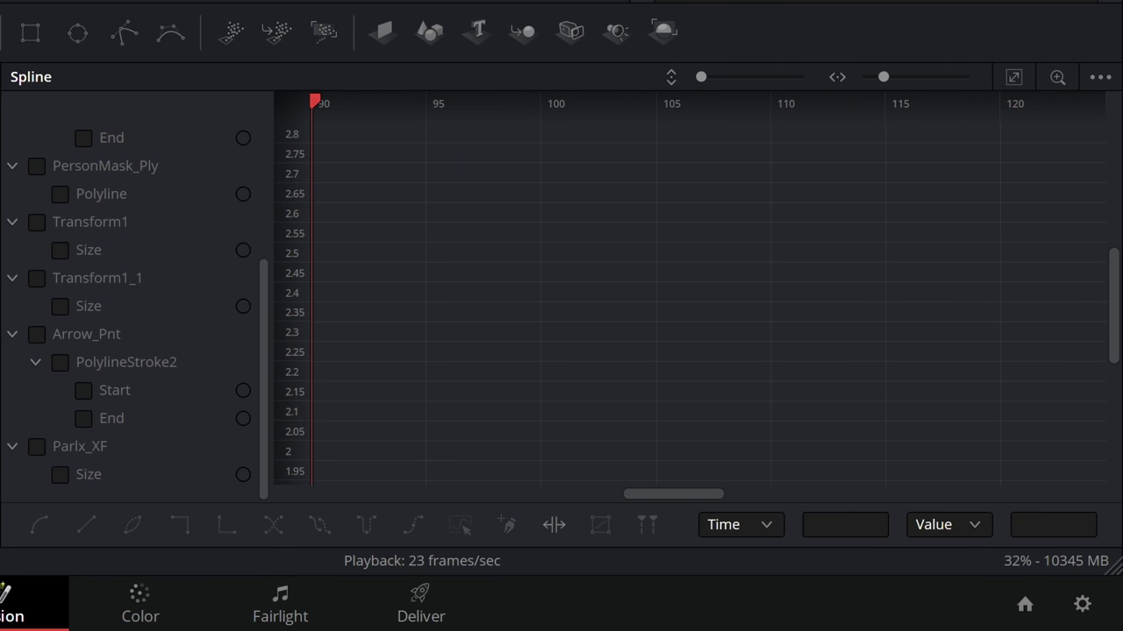
Rename the transforms under Name and SubText as Name_XF and SubText_XF.
left_click_drag(223, 245, 80, 315)
left_click(17, 348)
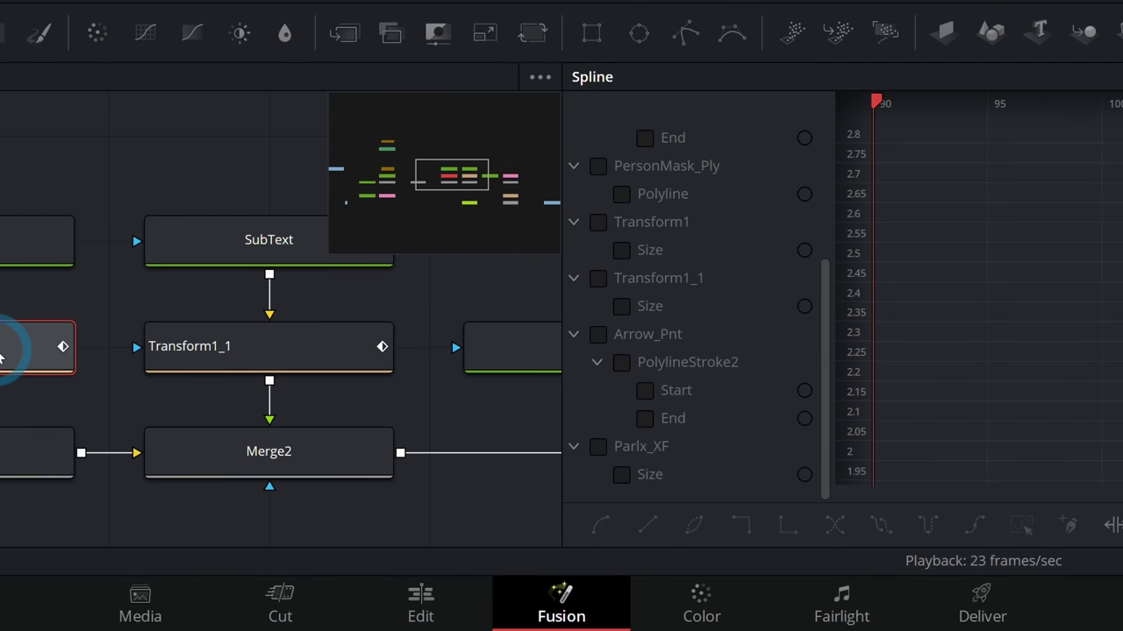
left_click(463, 346)
key("F2")
type("SubText_XF")
key("Return")
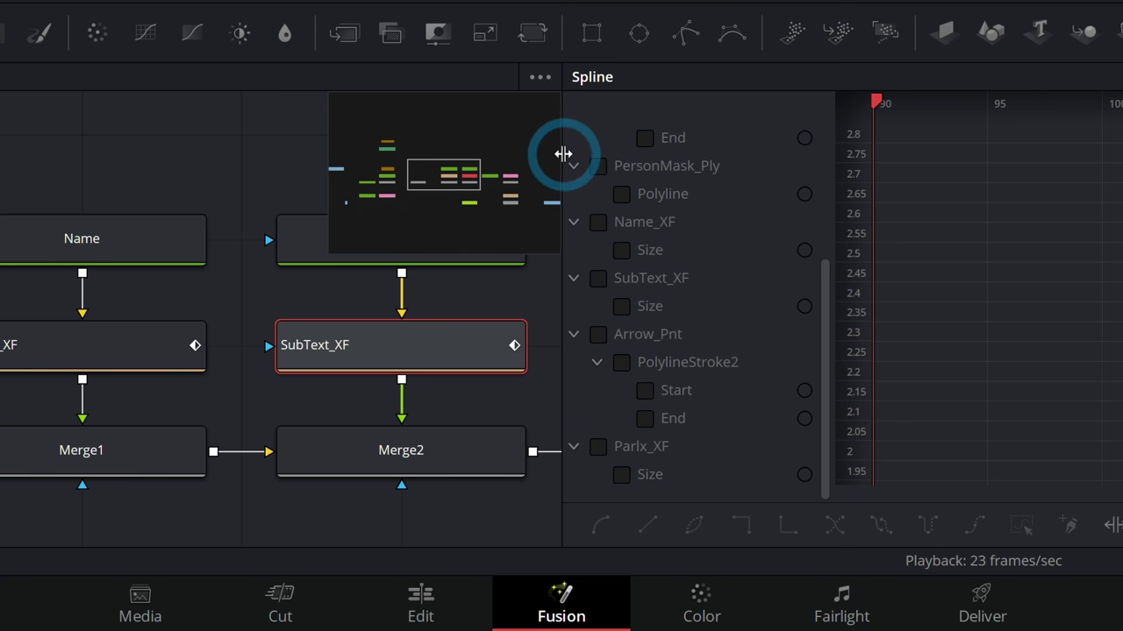
Display the Size curves of Name_XF and SubText_XF and the End curves of Arrow_Pnt and Paint1 in the Spline editor.
left_click(621, 250)
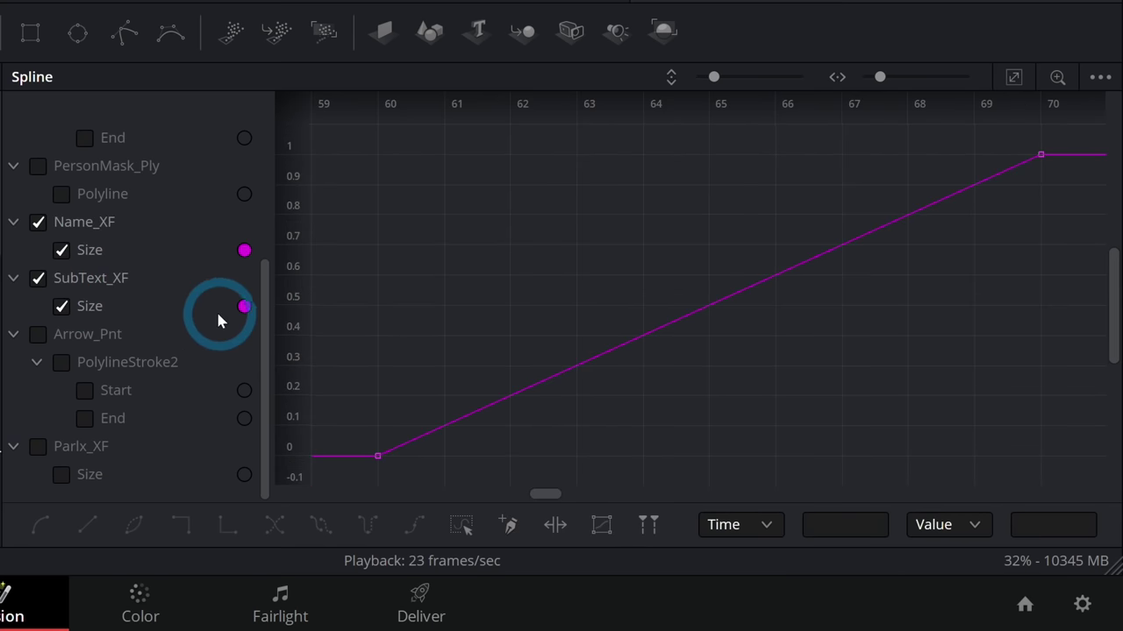
left_click(95, 427)
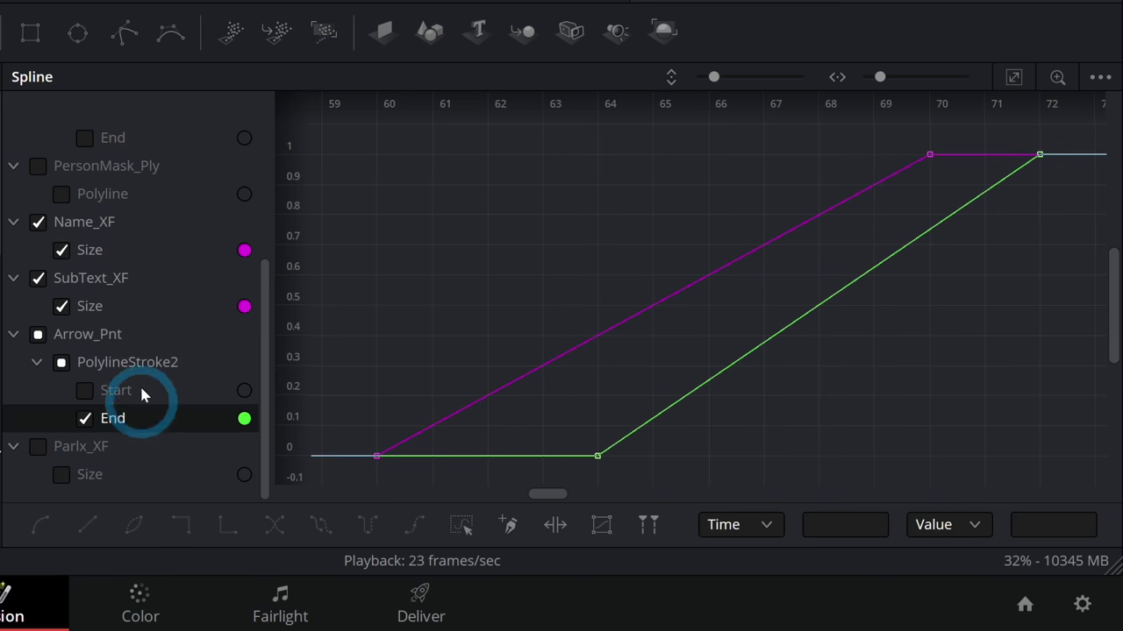
scroll(99, 217, "up", 4)
left_click(85, 250)
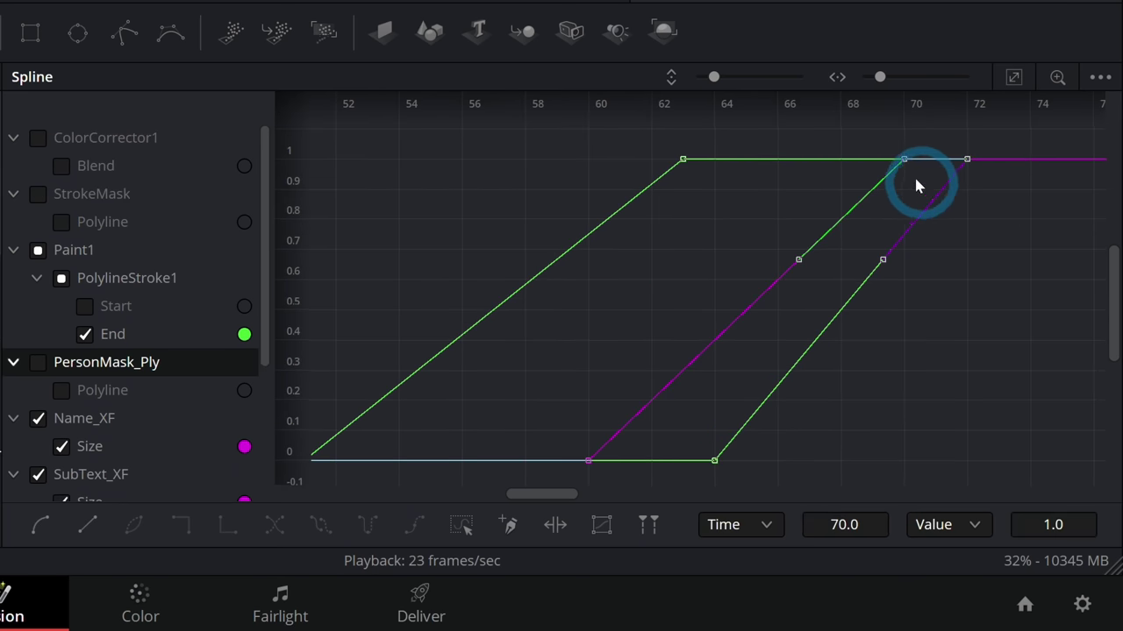
Move the last keyframes of the title Size curves to frame 64 and of the arrow's End curve to frame 66, and play back from frame 50.
left_click_drag(1014, 205, 876, 125)
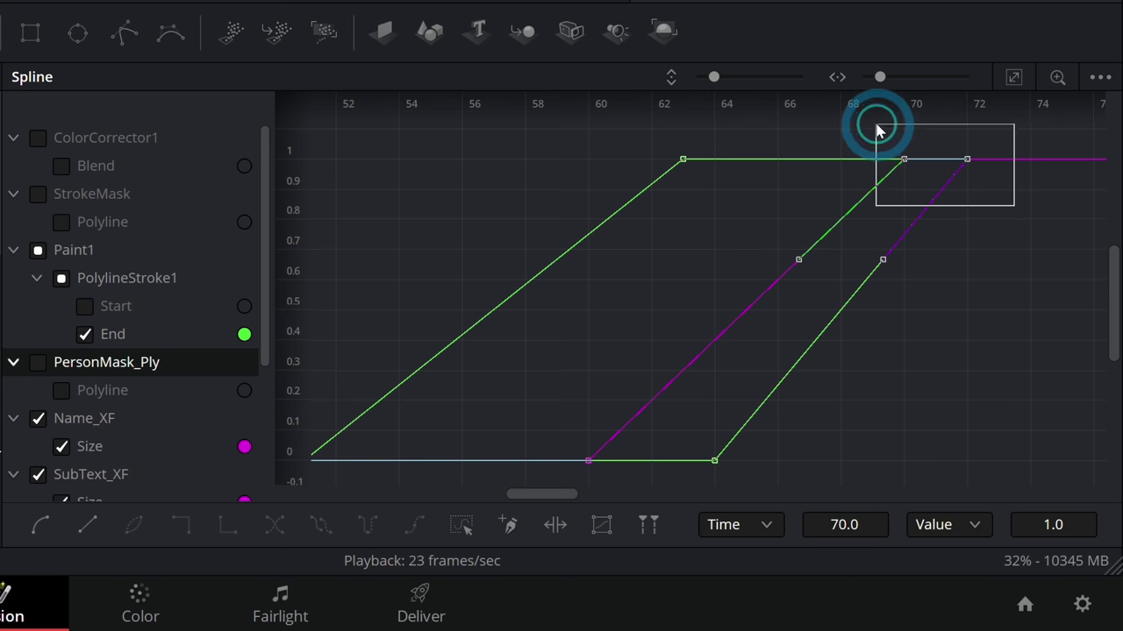
left_click_drag(904, 160, 715, 167)
left_click(846, 214)
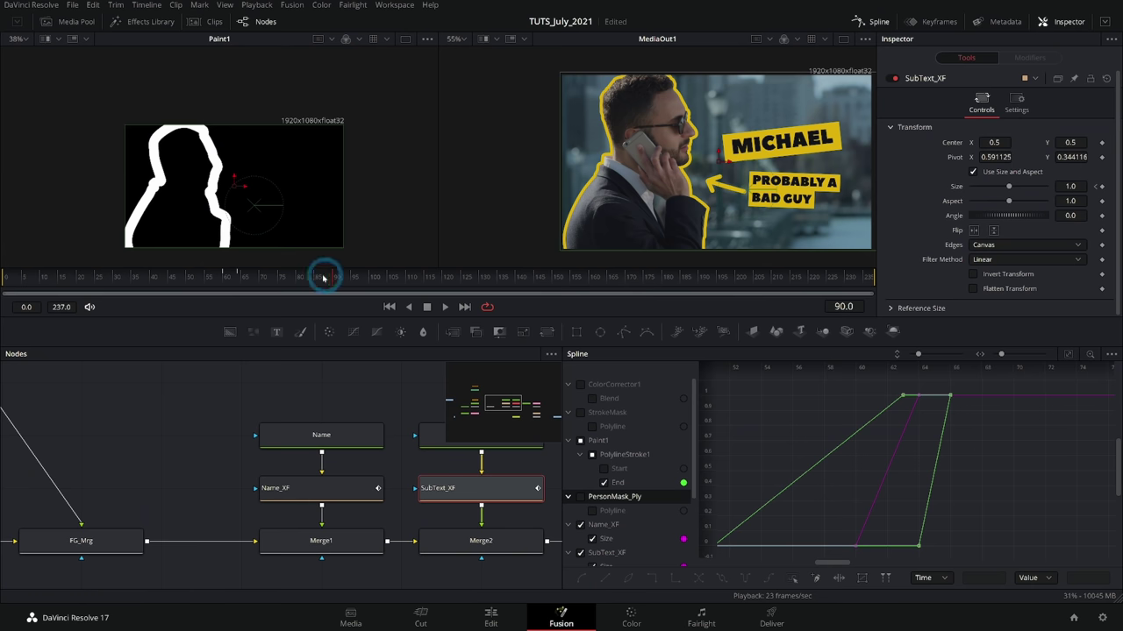
left_click_drag(323, 278, 190, 279)
scroll(779, 178, "up", 2)
key("space")
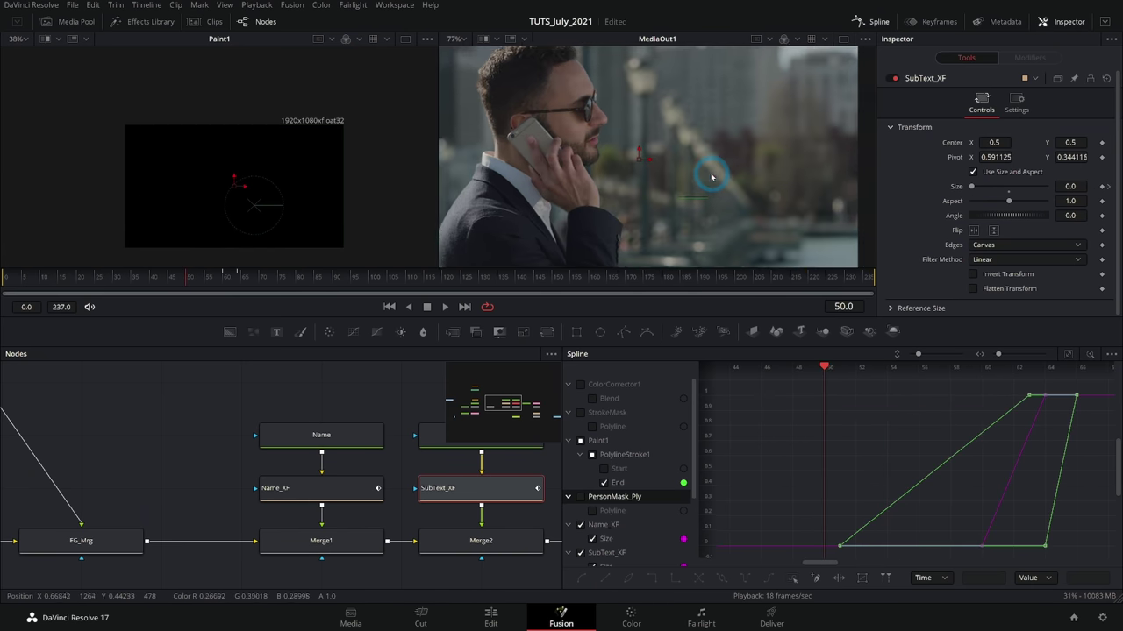
key("space")
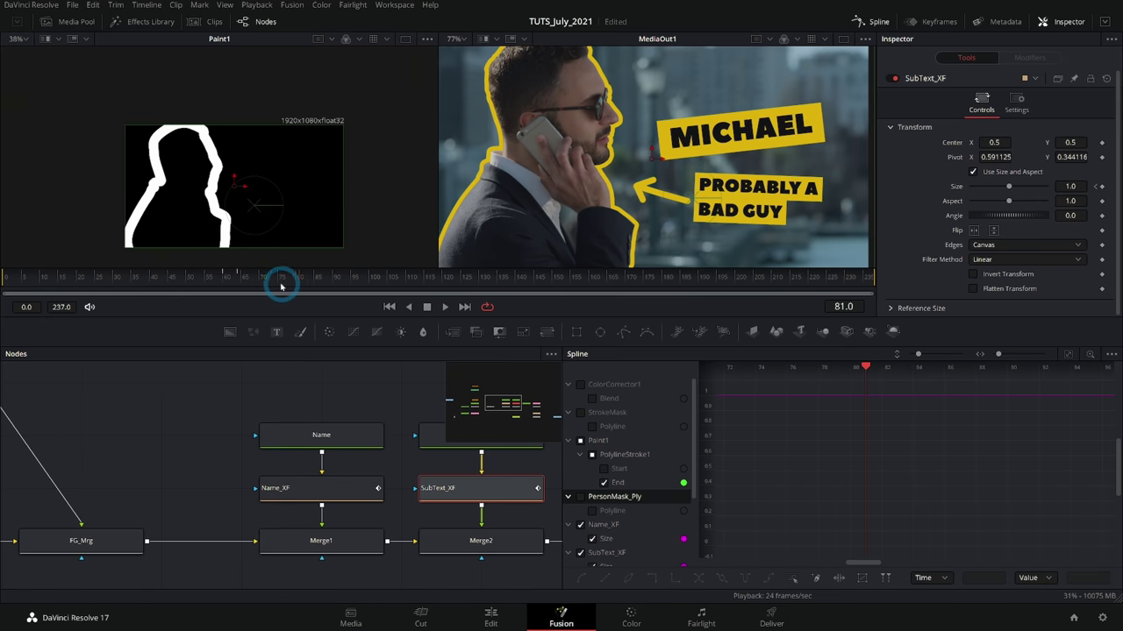
Isolate the arrow's End curve, move its last keyframe to frame 74, and review the slower arrow animation.
left_click_drag(281, 281, 219, 282)
scroll(624, 508, "down", 2)
left_click_drag(904, 396, 1047, 395)
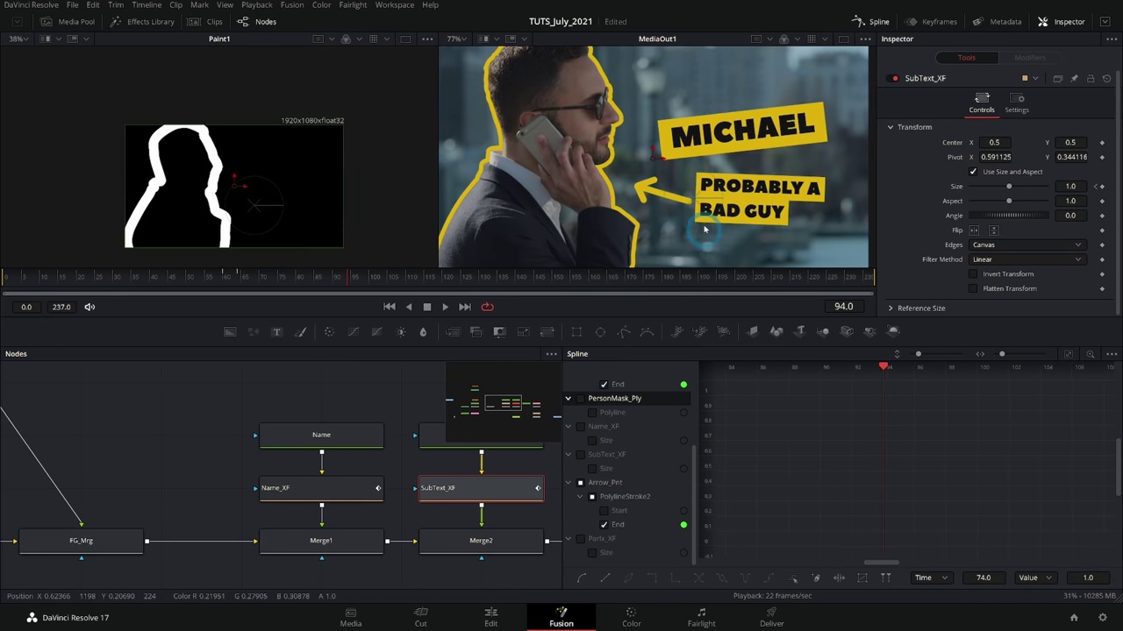
left_click_drag(301, 275, 243, 275)
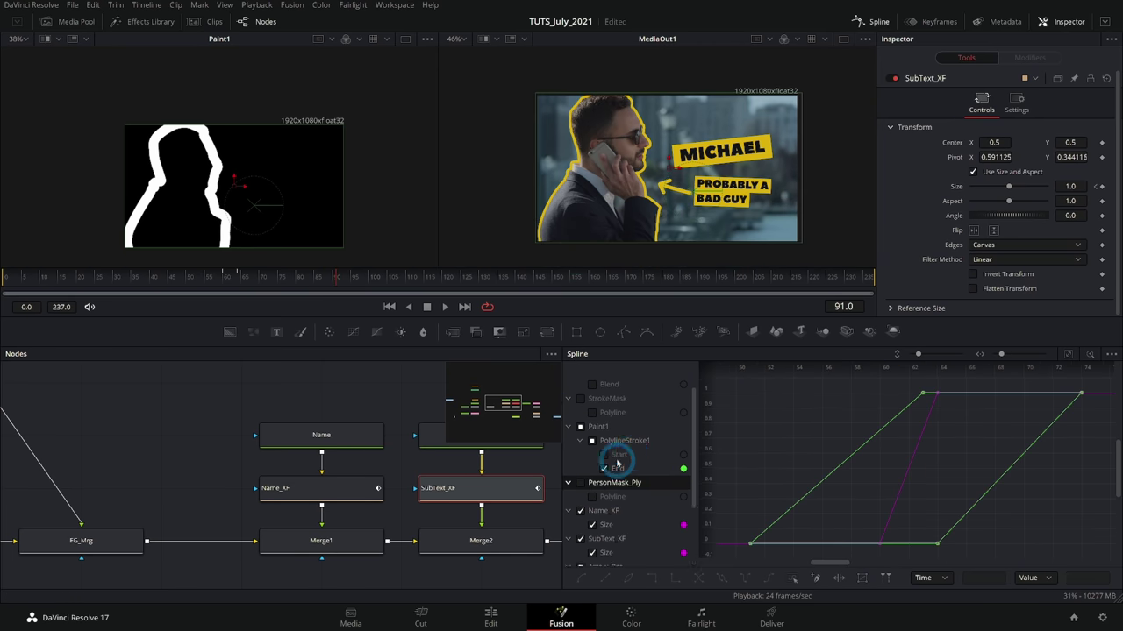
Smooth the final keyframes of the outline, title and arrow curves so each animation eases into its end value.
scroll(617, 464, "up", 1)
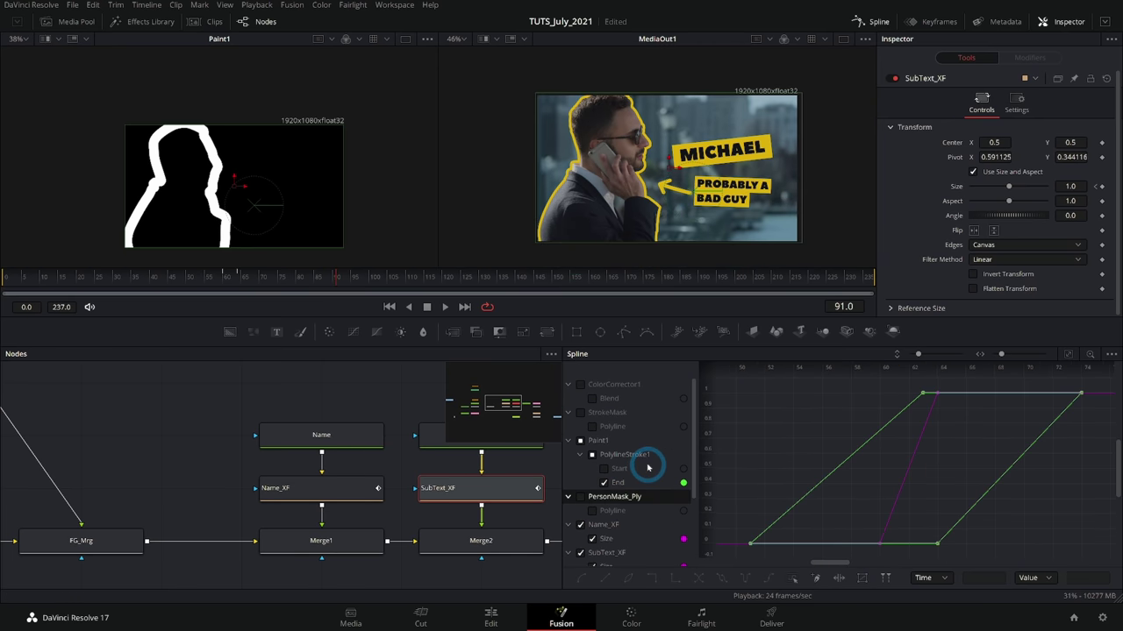
left_click_drag(1102, 451, 860, 381)
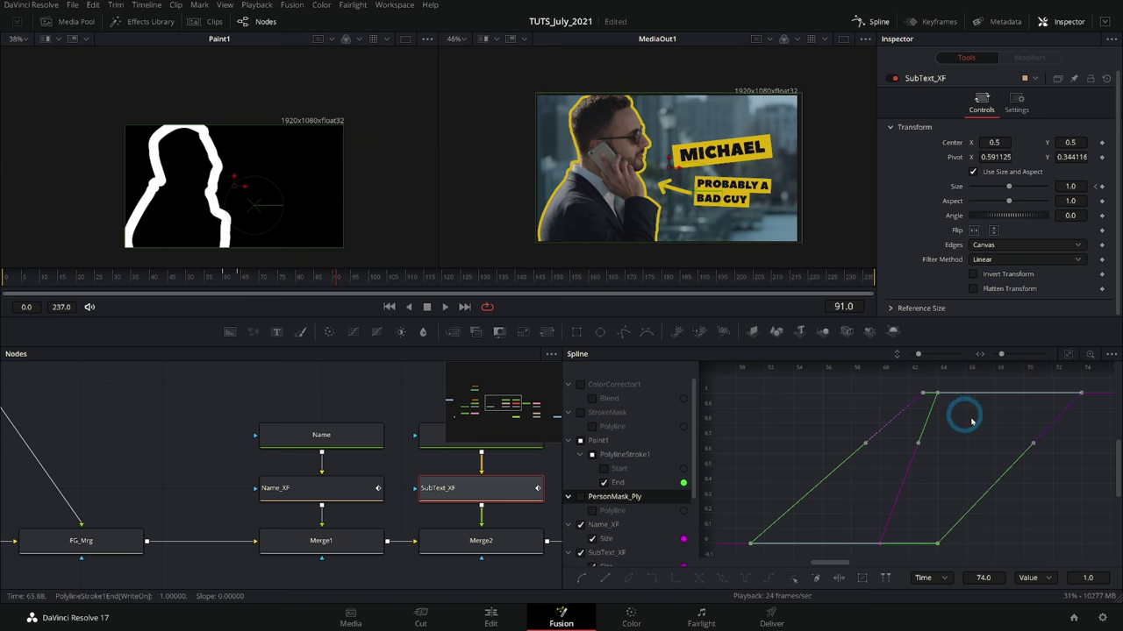
key("s")
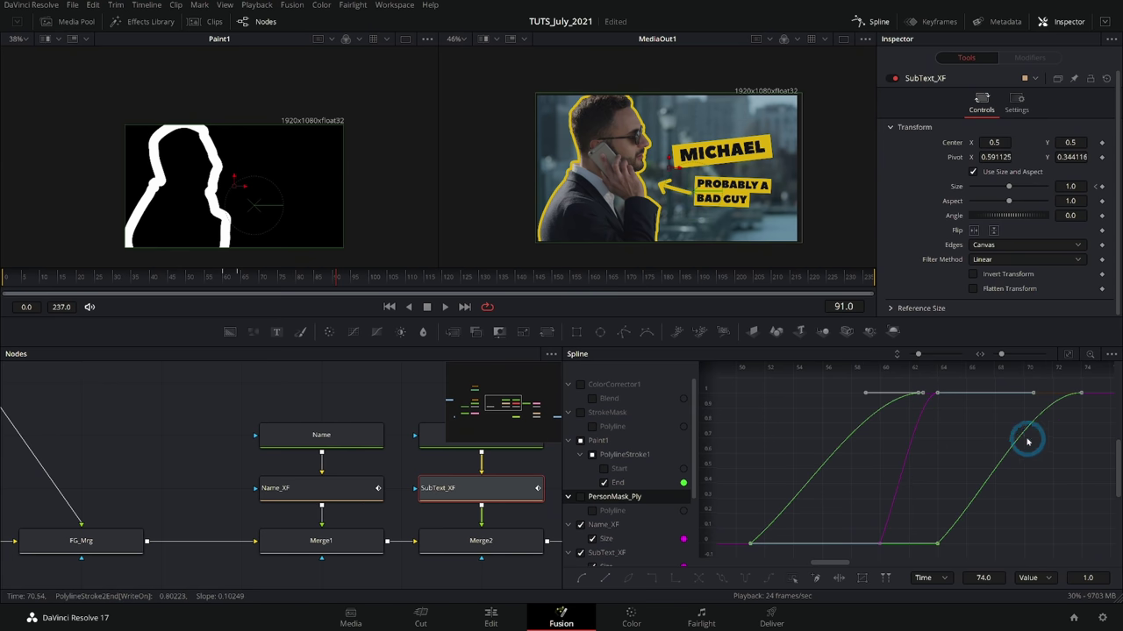
Play the eased animation back from frame 50 and review the finished clip full screen on the Edit page.
left_click(195, 278)
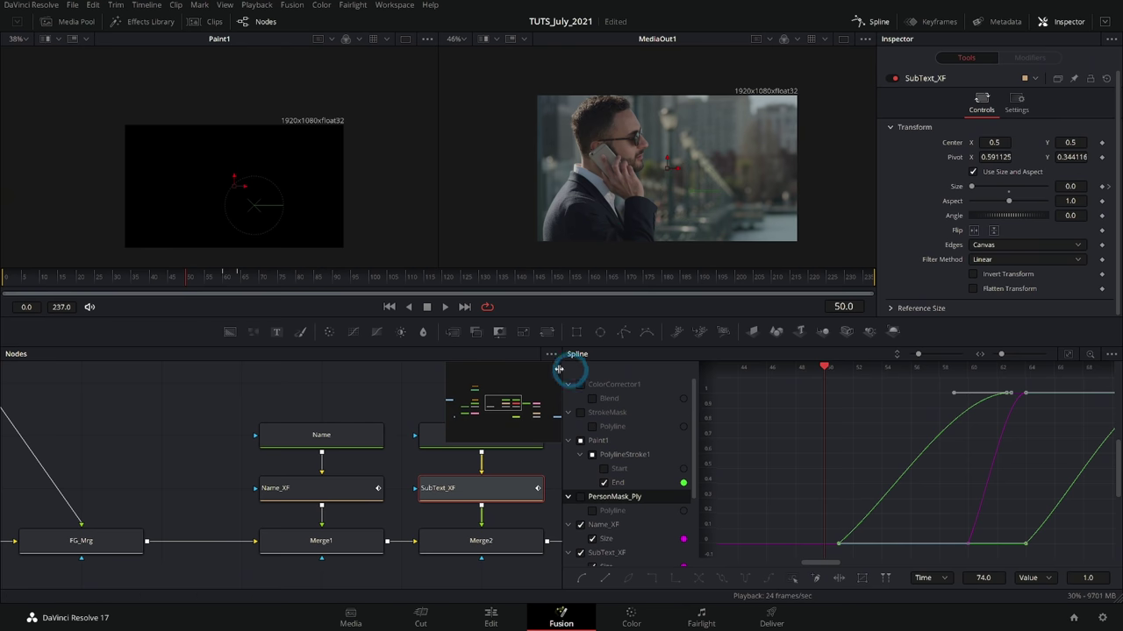
key("space")
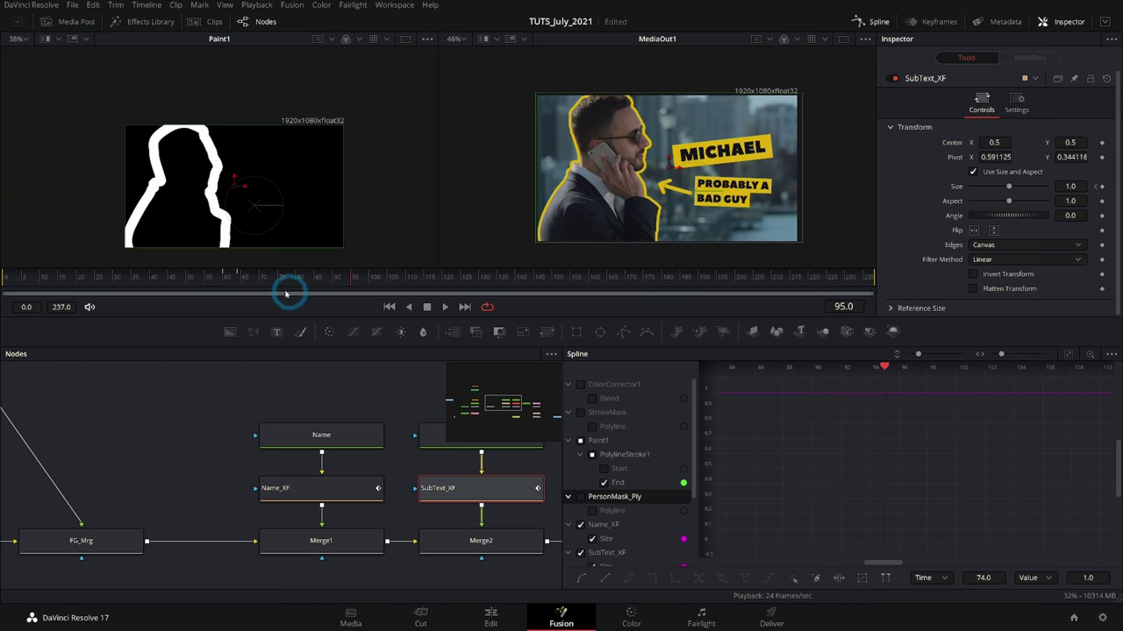
left_click_drag(260, 281, 197, 281)
key("space")
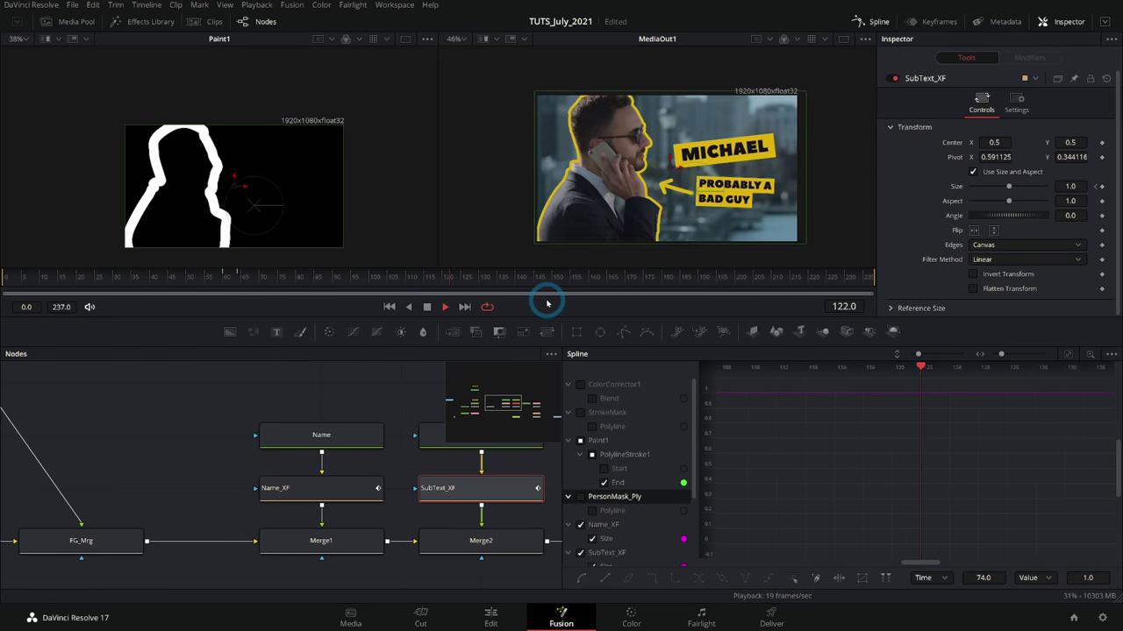
left_click(505, 617)
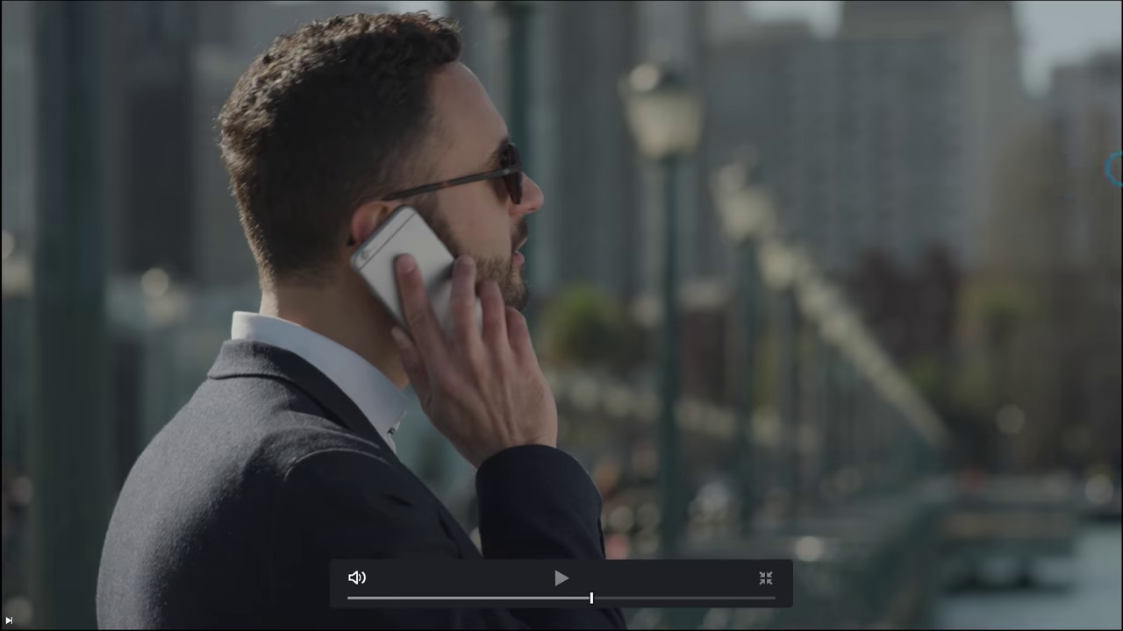
key("space")
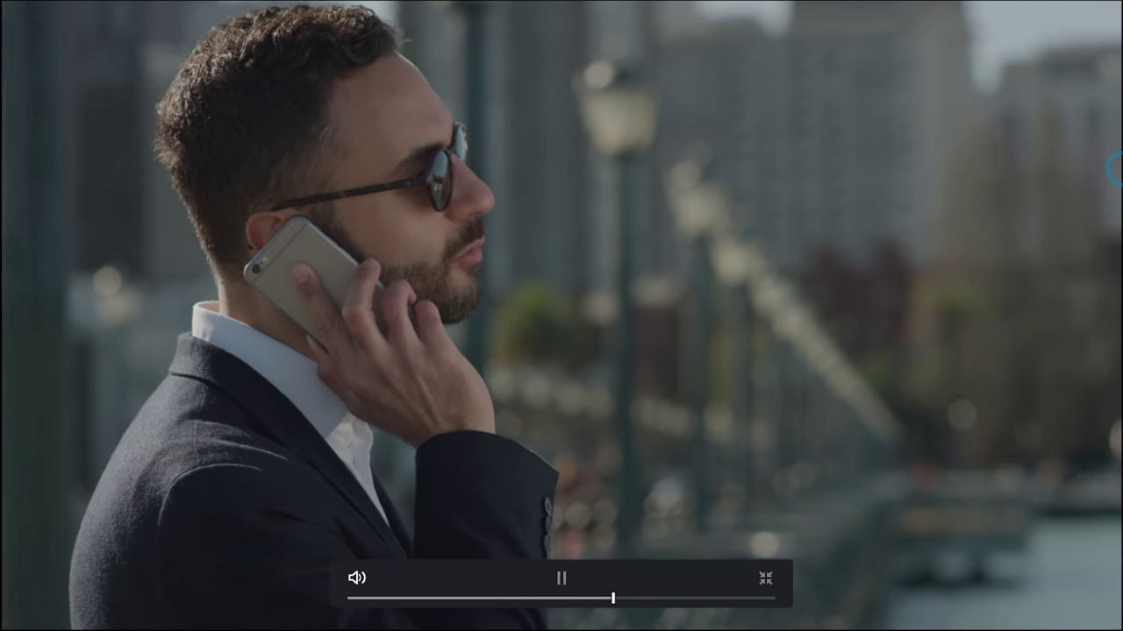